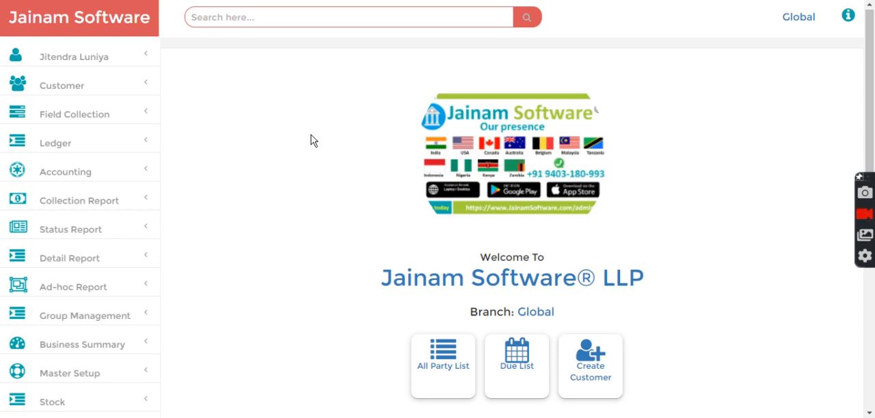
Step: Open the HR employee list and review the user IDs of Seizer Agent 1 and Seizer Agent 2
scroll(41, 318, "down", 3)
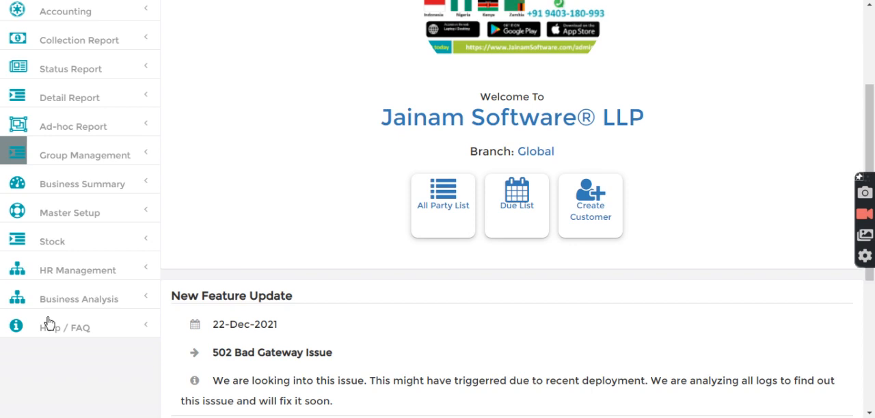
left_click(62, 268)
scroll(87, 266, "down", 2)
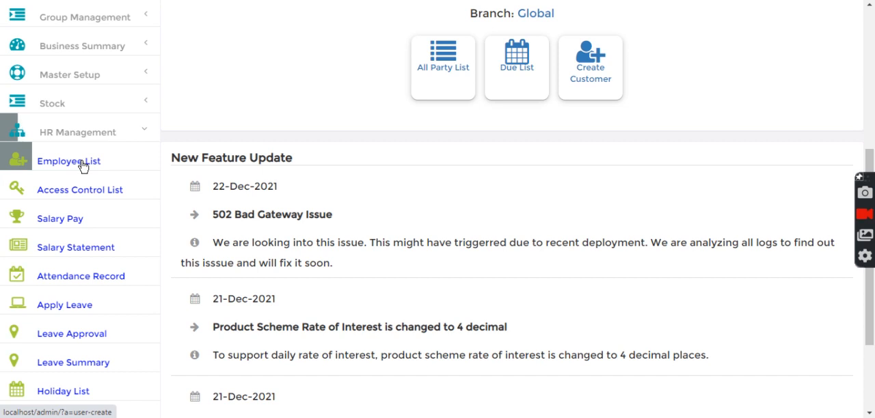
left_click(83, 167)
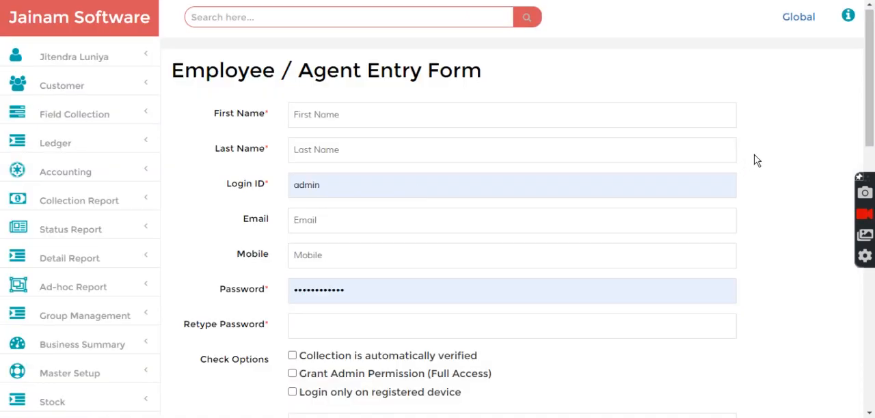
scroll(756, 160, "down", 9)
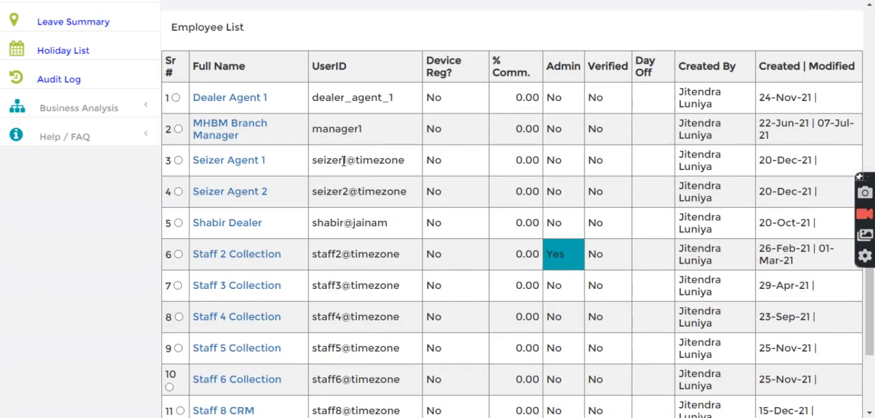
triple_click(331, 158)
left_click_drag(317, 191, 407, 194)
Step: Open the access control list and select Seizer Agent 1 as the staff member
scroll(205, 196, "up", 3)
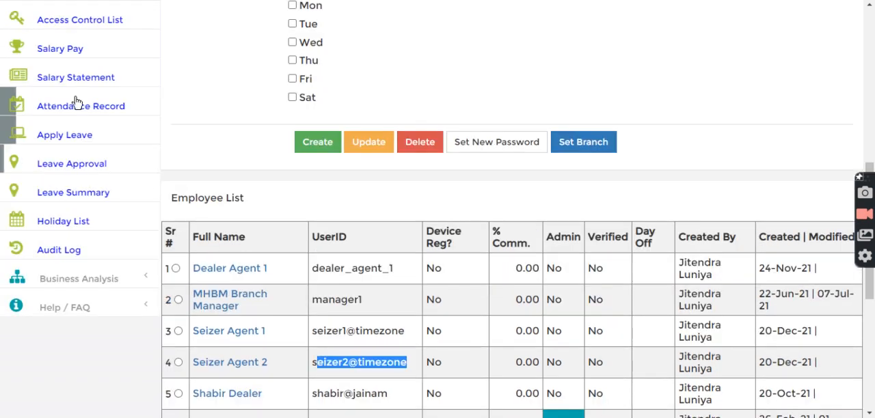
scroll(75, 140, "up", 1)
scroll(74, 149, "up", 1)
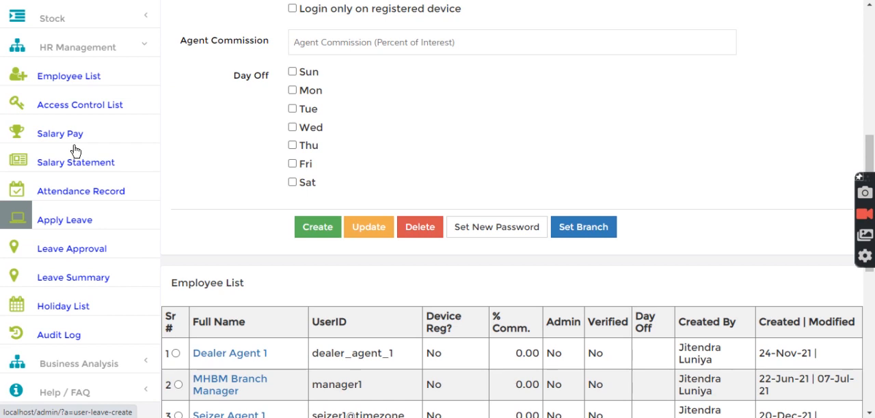
left_click(86, 108)
left_click(344, 116)
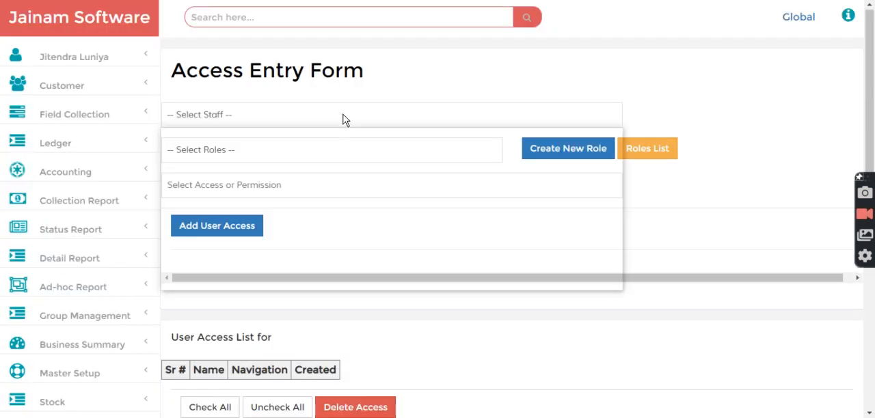
left_click(261, 170)
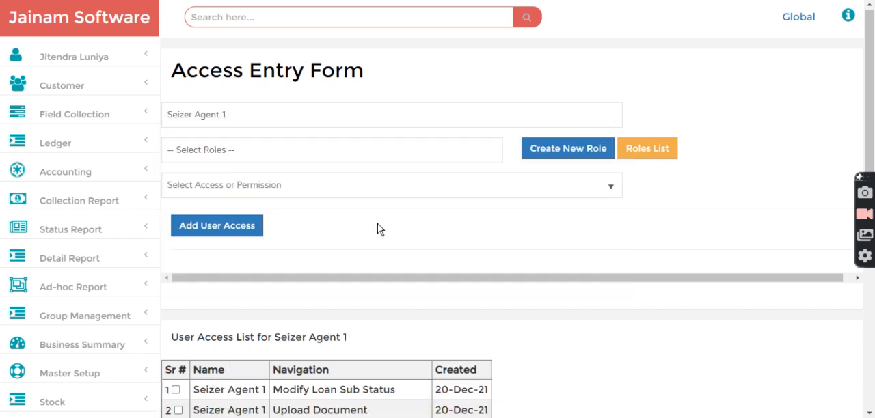
Step: Examine the permissions granted to Seizer Agent 1 in the user access list, including loan search, search history, document upload and loan sub status
scroll(464, 258, "down", 3)
scroll(526, 225, "down", 2)
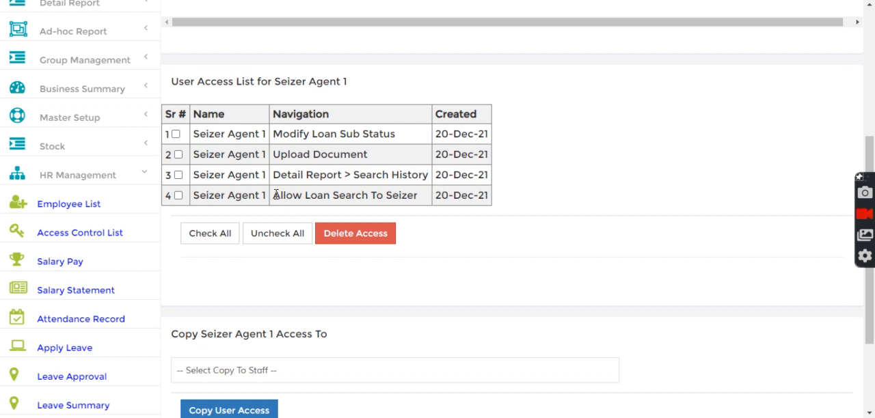
left_click_drag(275, 194, 424, 199)
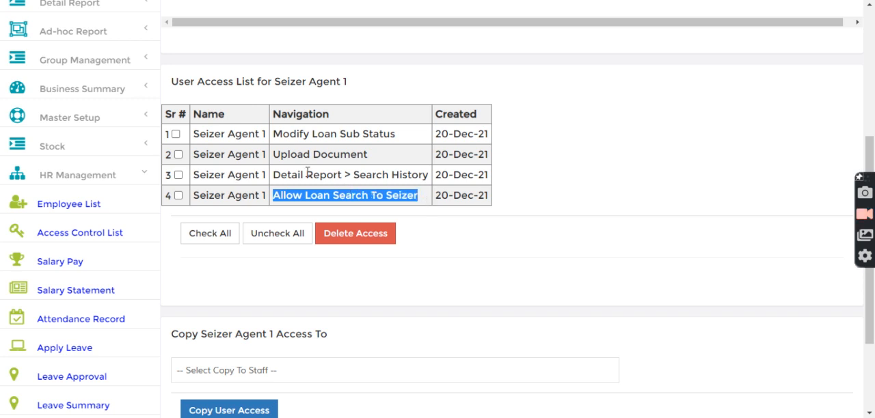
left_click_drag(353, 175, 430, 180)
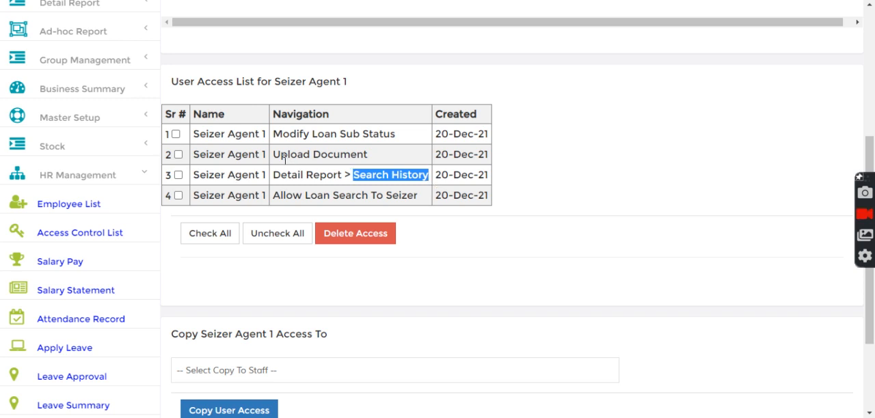
left_click(273, 158)
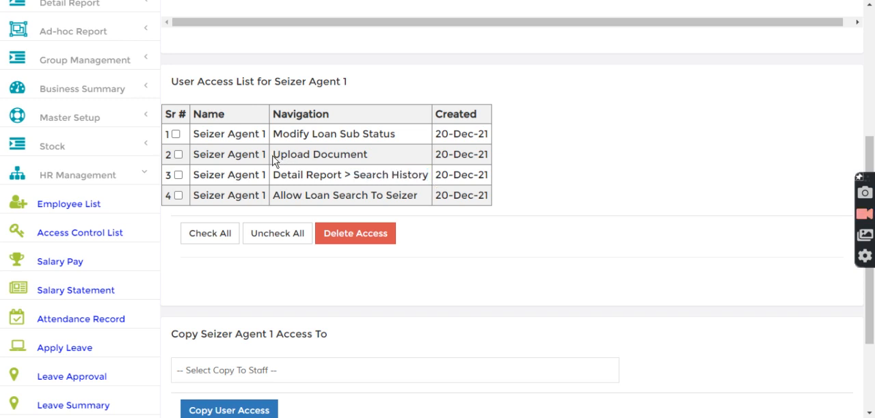
left_click_drag(274, 158, 372, 163)
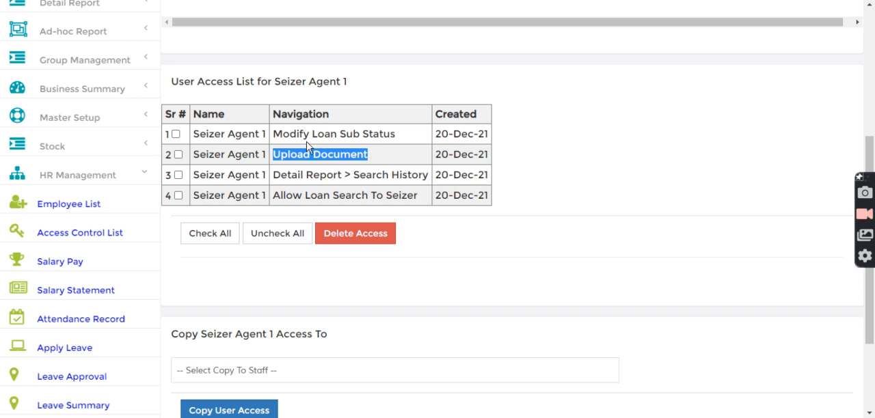
left_click_drag(275, 133, 416, 139)
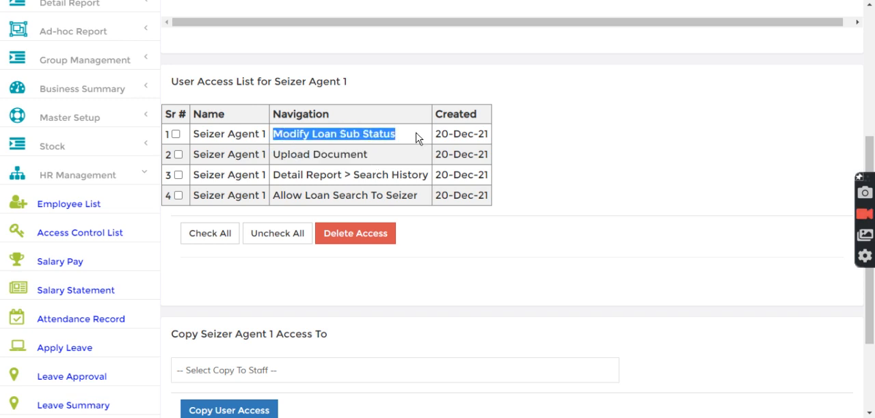
left_click(597, 163)
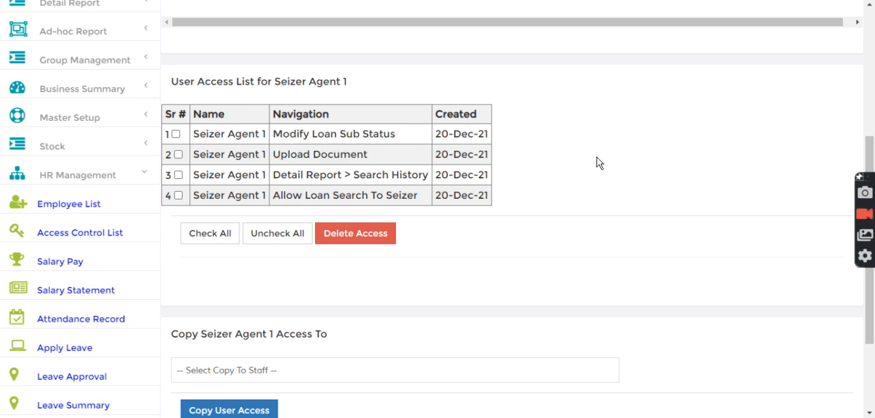
left_click_drag(274, 133, 403, 139)
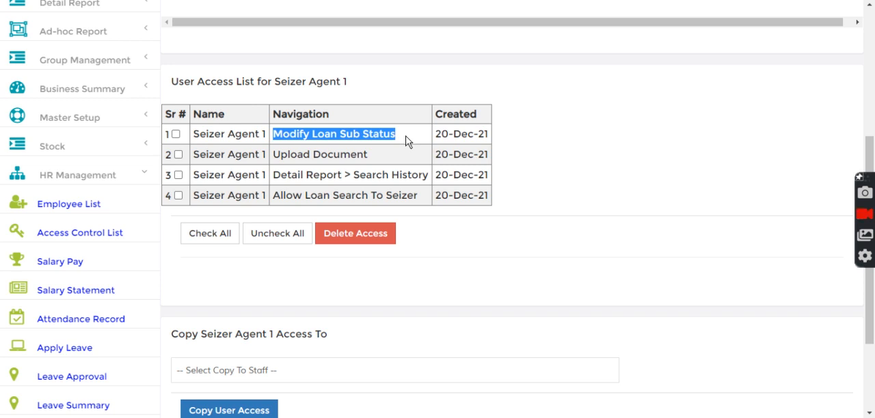
left_click_drag(272, 154, 369, 162)
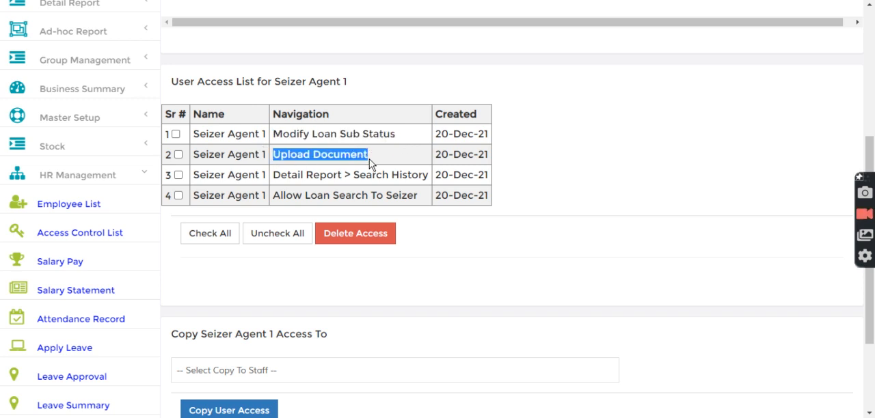
left_click(545, 149)
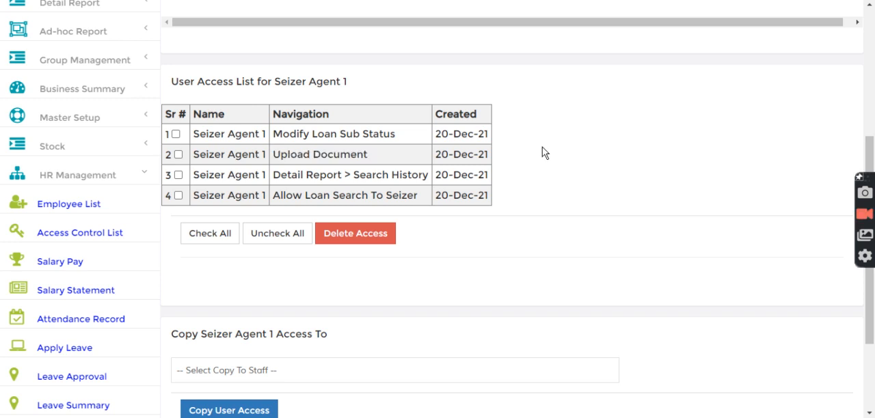
left_click_drag(356, 176, 439, 176)
left_click(514, 183)
scroll(450, 194, "up", 4)
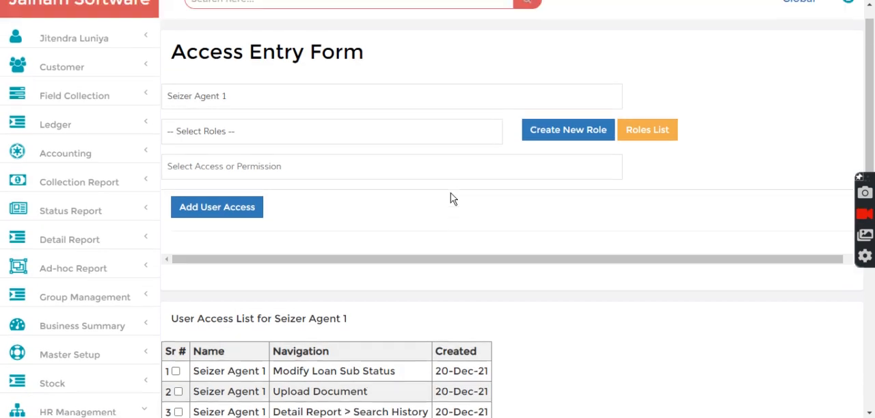
scroll(123, 273, "down", 4)
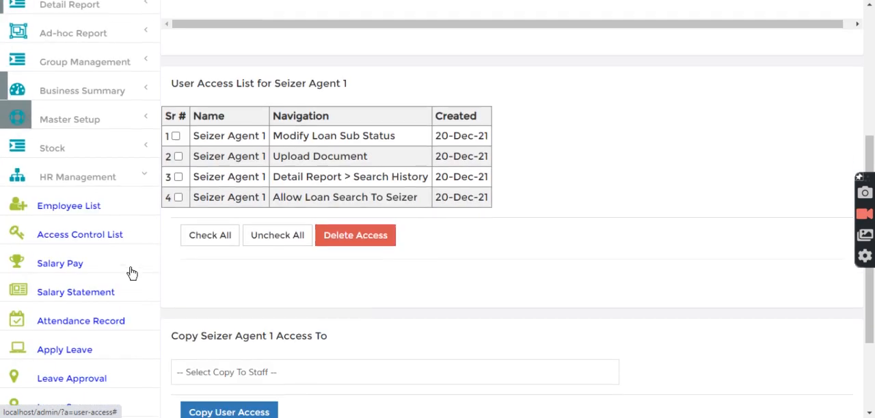
Step: Open the Due List status report and load the receivable loan accounts as on 23/12/2021
left_click(78, 179)
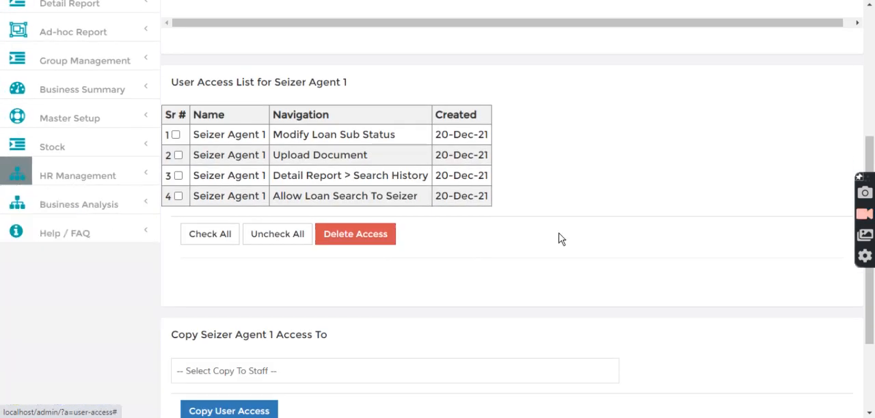
scroll(560, 239, "up", 3)
scroll(562, 238, "up", 1)
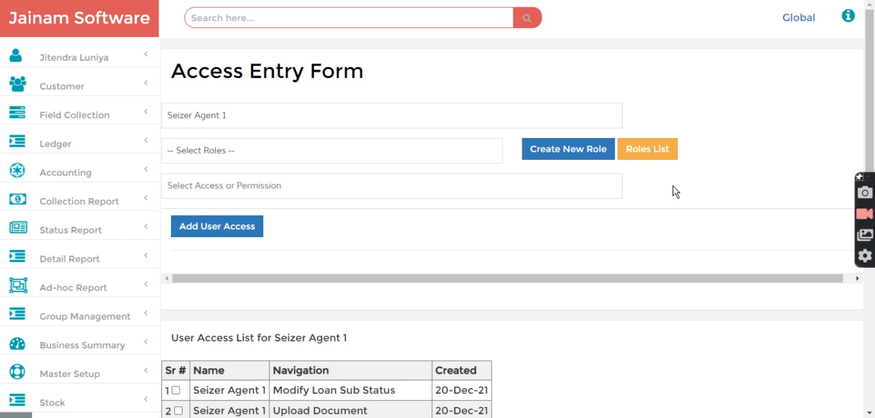
left_click(72, 233)
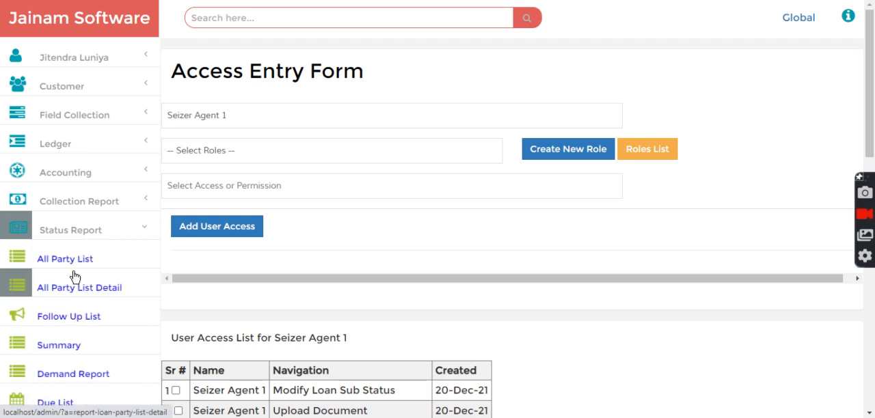
scroll(75, 277, "down", 2)
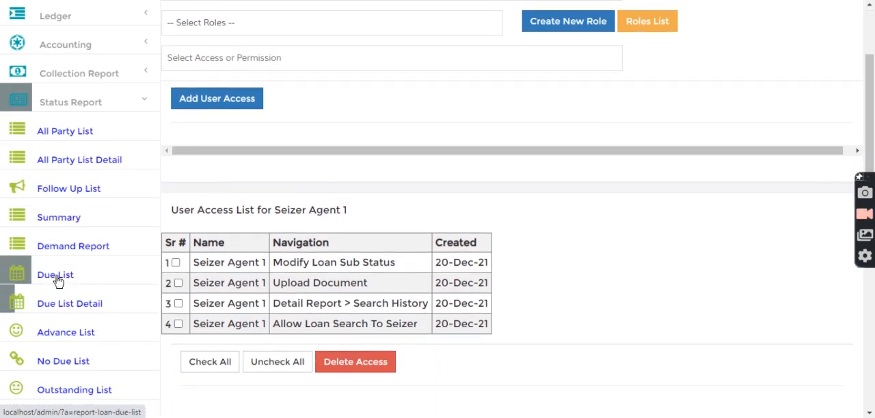
left_click(58, 281)
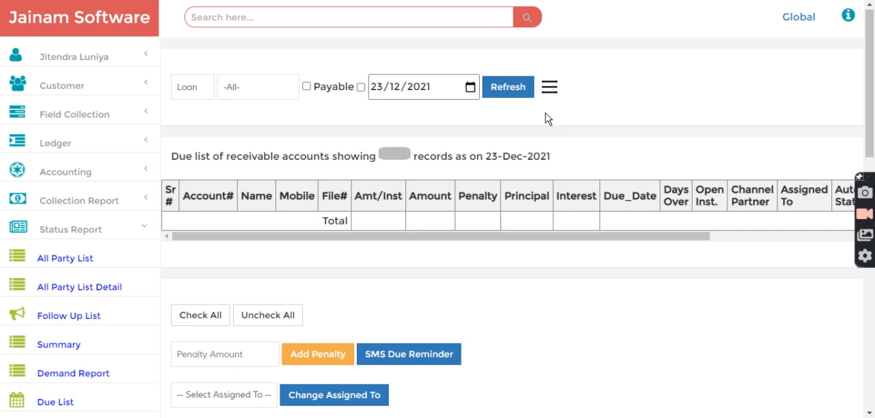
left_click(509, 88)
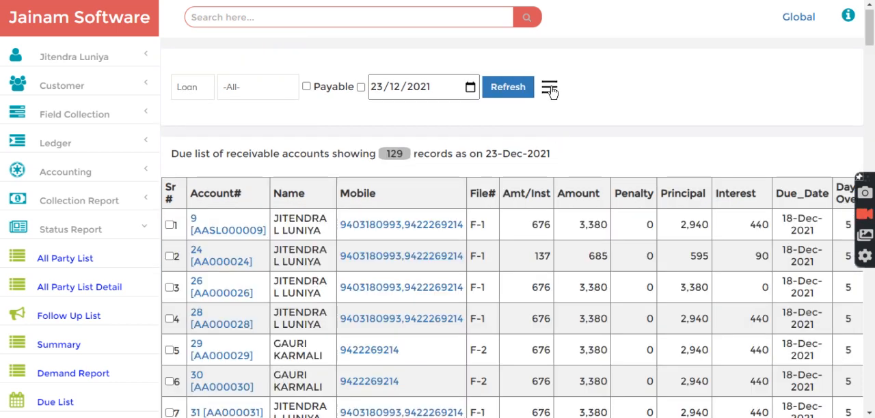
Step: Filter the due list by sub status Normal and 6 open installments
left_click(551, 91)
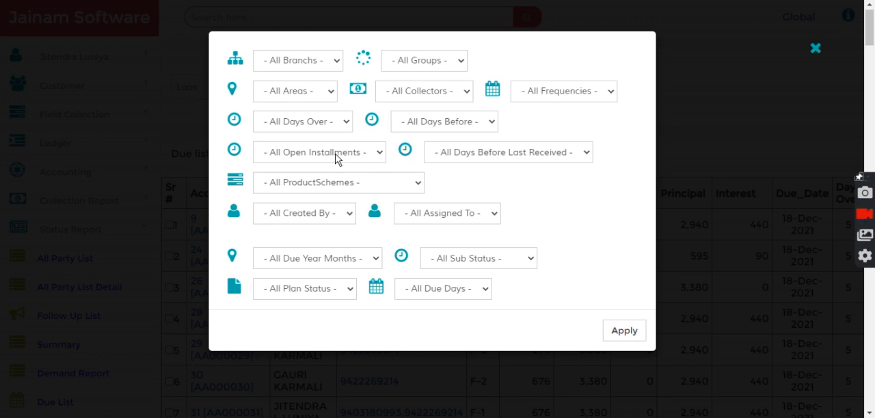
left_click(508, 259)
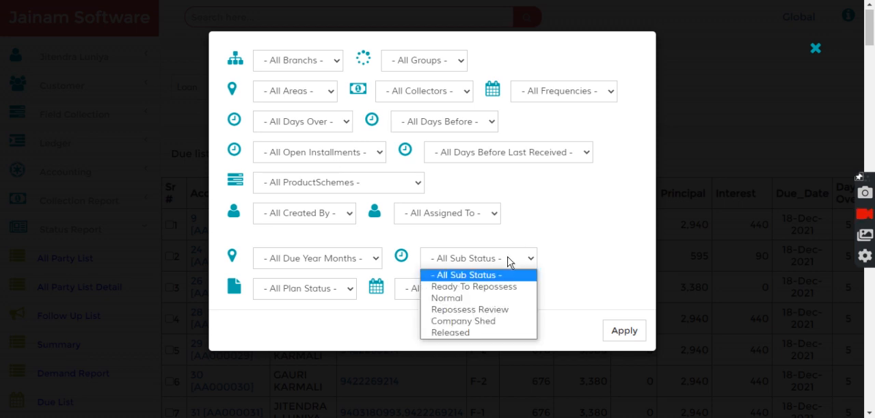
left_click(456, 299)
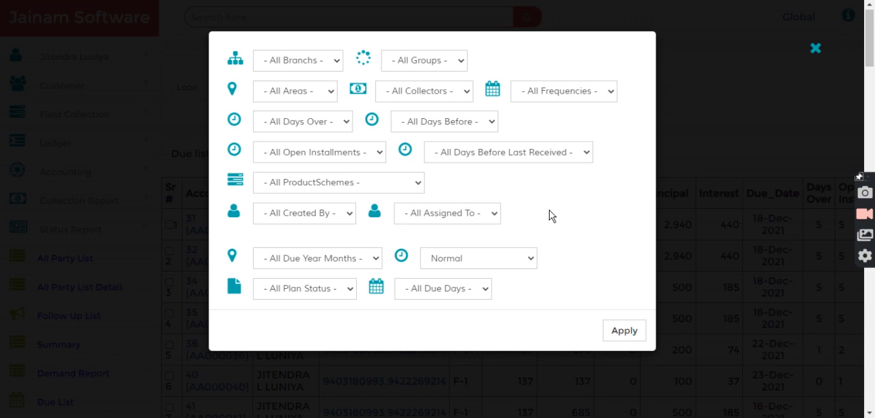
left_click(335, 156)
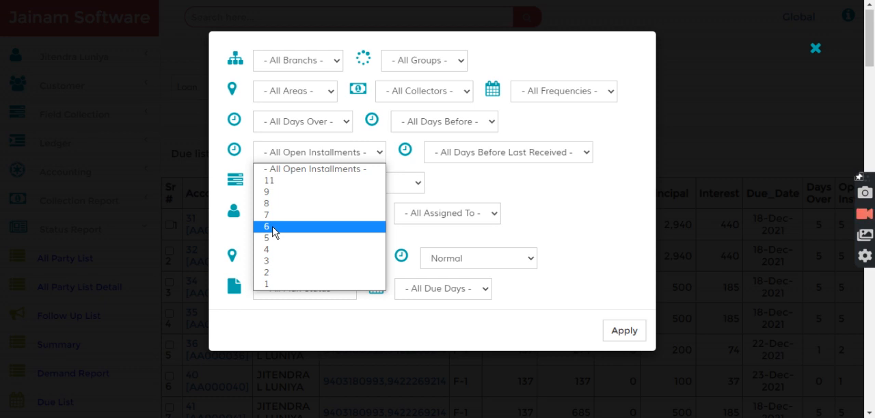
key("Escape")
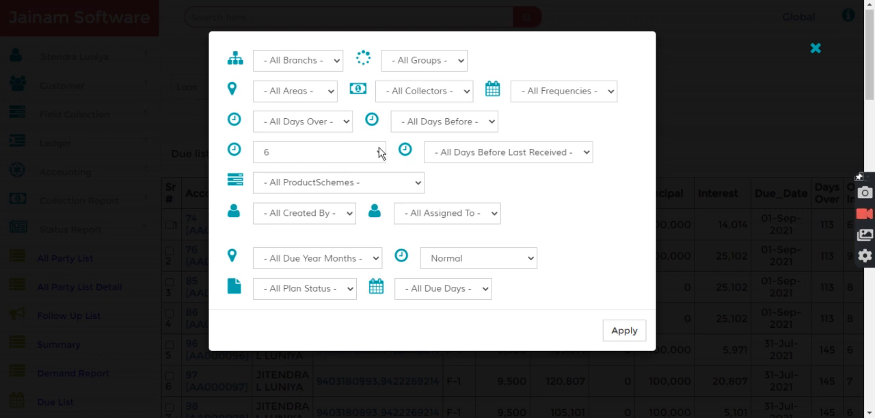
Step: Set the days before last received filter to 14 and apply the due list filters
left_click(495, 156)
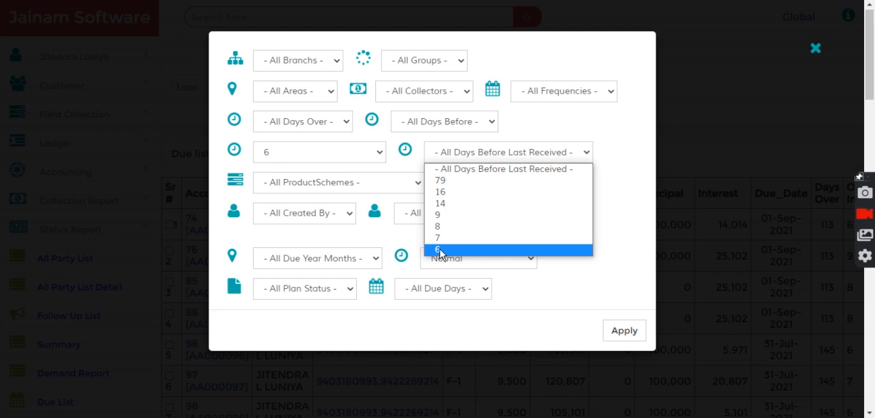
left_click(441, 204)
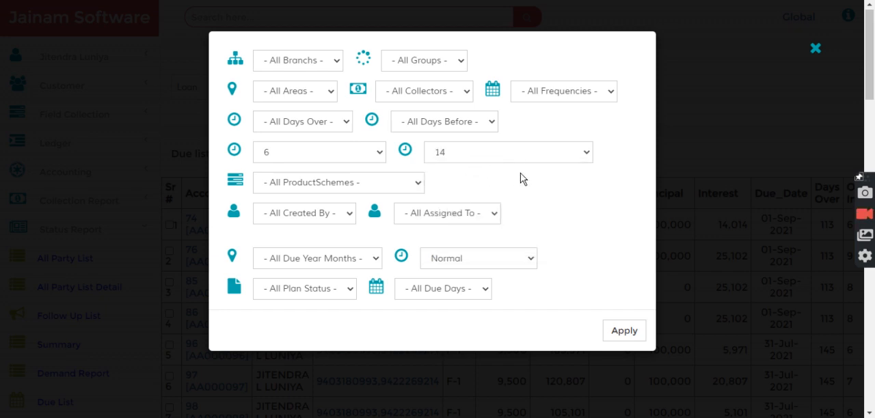
left_click(624, 334)
Step: Select the last five loan accounts of the filtered due list, rows 38 to 42
left_click_drag(387, 155, 420, 156)
left_click(461, 155)
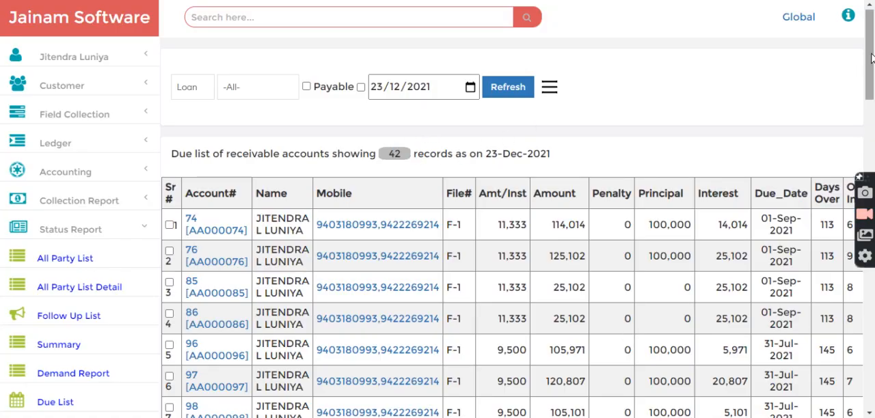
scroll(871, 59, "down", 1)
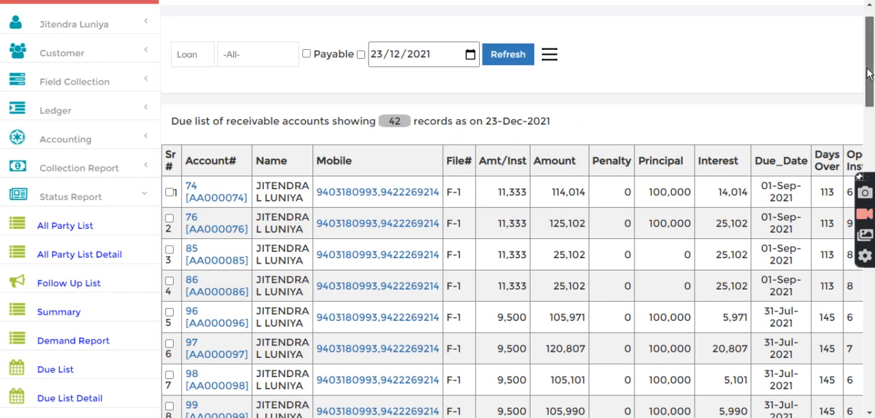
left_click_drag(868, 74, 868, 352)
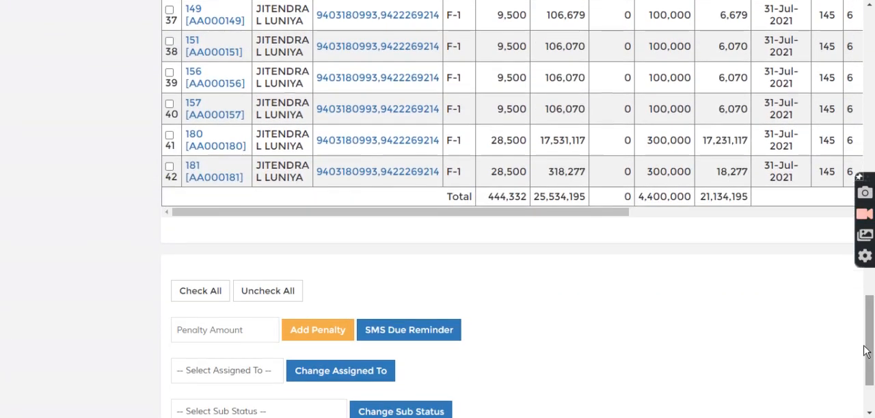
left_click(169, 41)
left_click(169, 72)
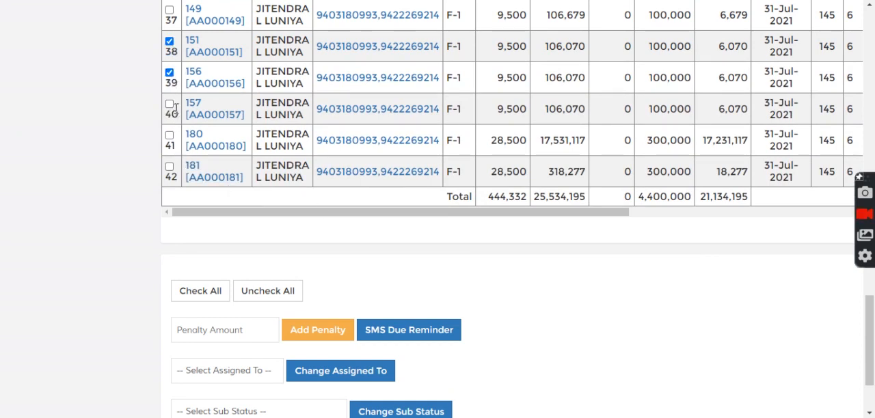
left_click(170, 105)
left_click(169, 136)
left_click(170, 167)
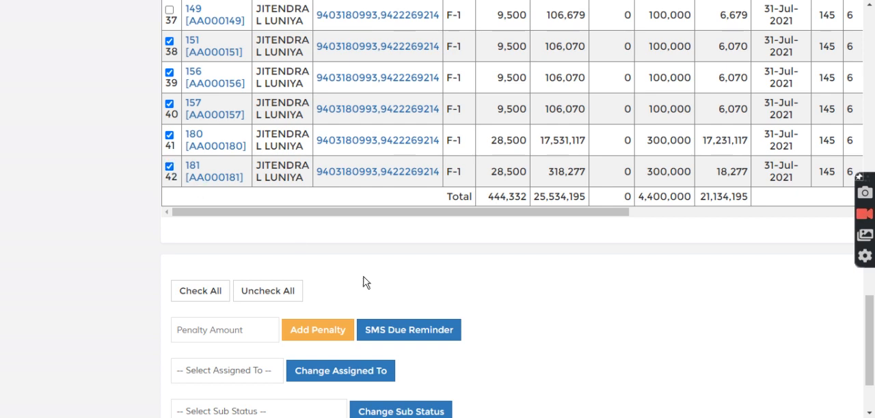
Step: Change the sub status of the selected loan accounts to Repossess Review
scroll(608, 352, "down", 2)
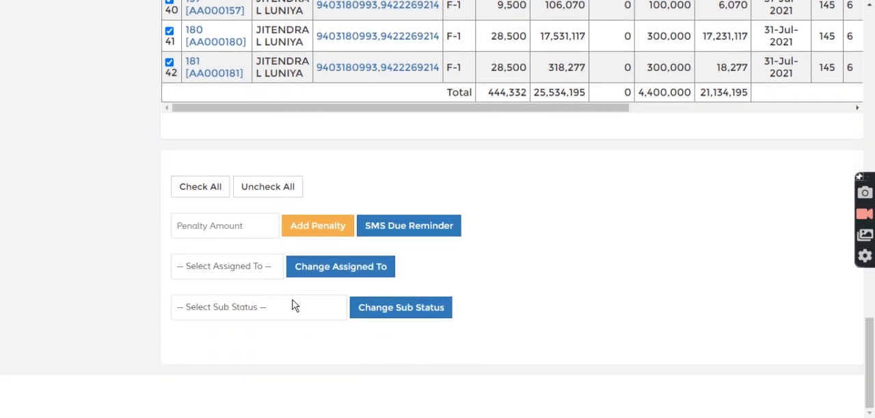
left_click(292, 305)
left_click_drag(352, 109, 351, 274)
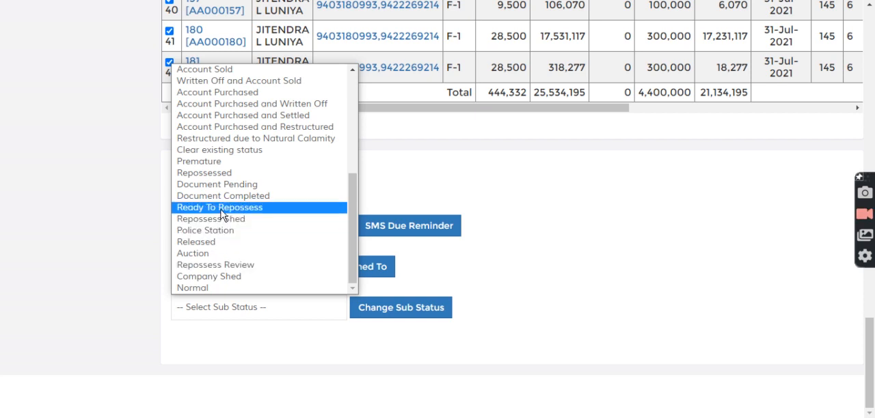
left_click(216, 265)
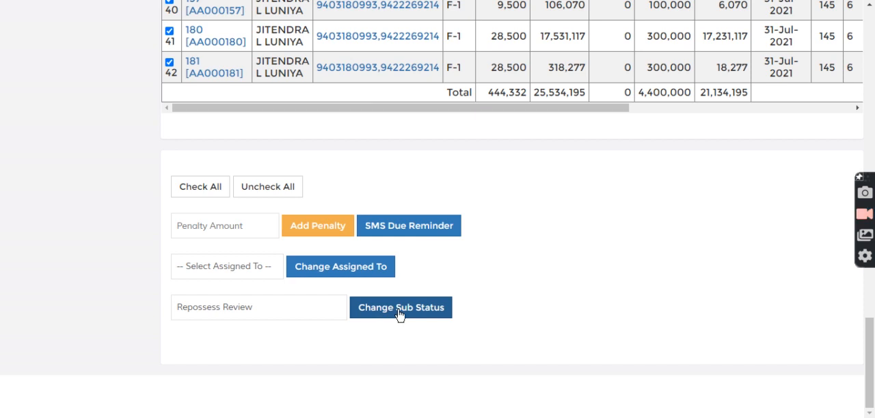
scroll(215, 109, "up", 2)
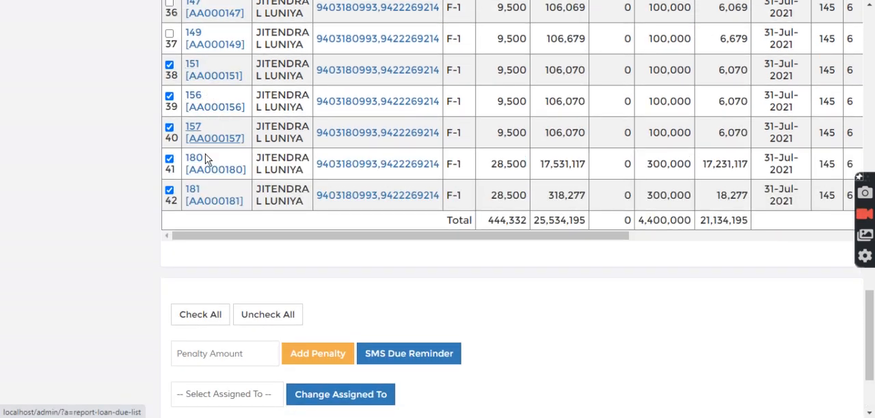
scroll(575, 328, "down", 1)
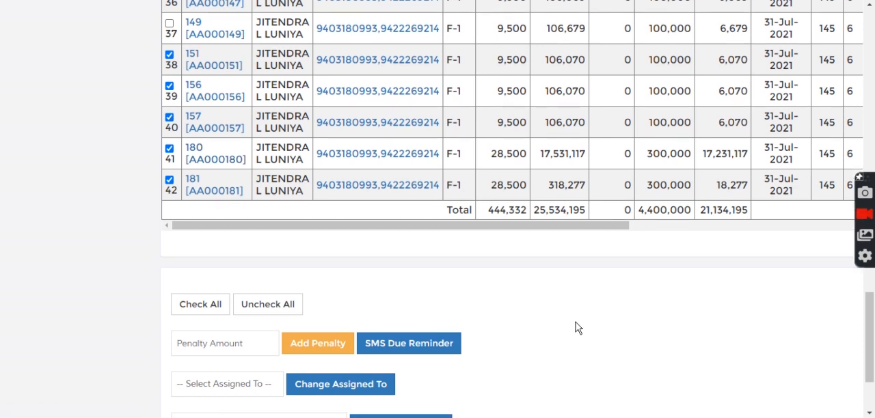
scroll(576, 328, "down", 2)
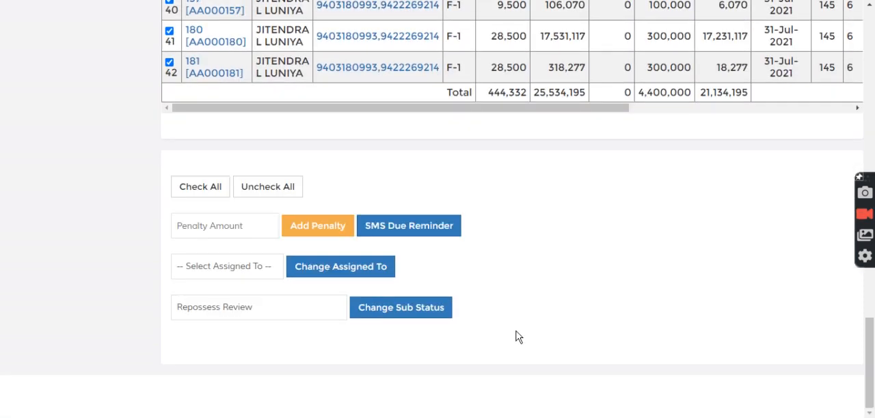
left_click(394, 311)
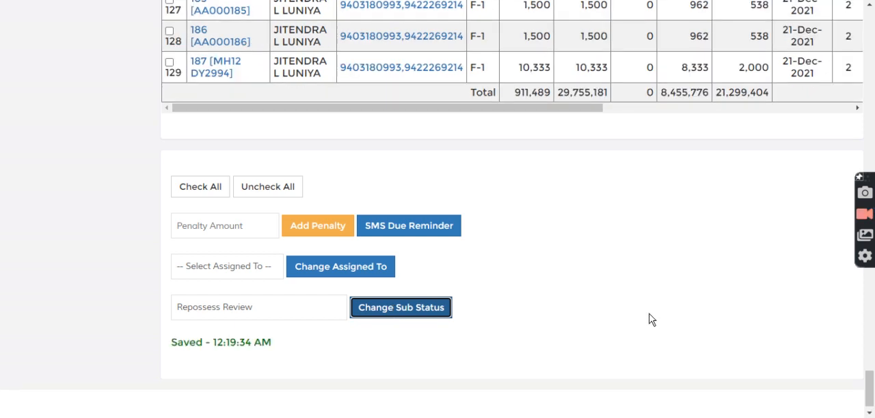
Step: Reload the due list as on 23/12/2021 and filter it by sub status Repossess Review
left_click_drag(873, 375, 874, 24)
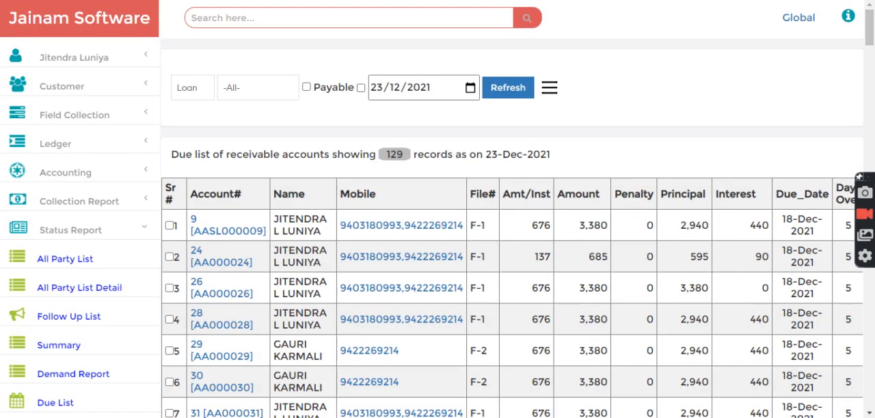
left_click(507, 87)
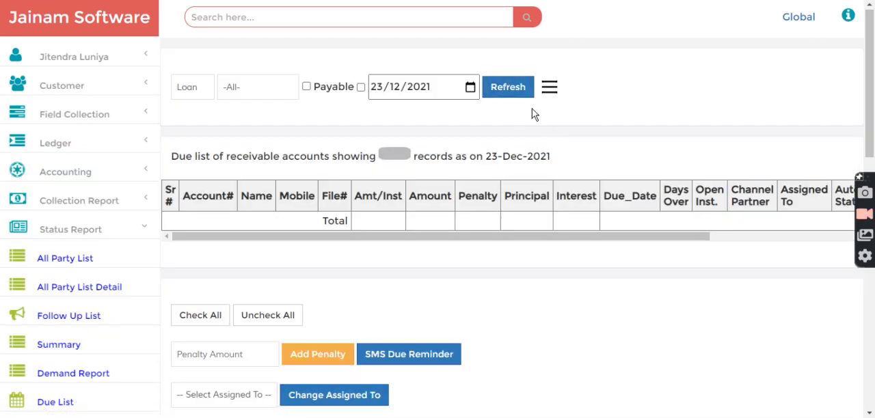
left_click(511, 88)
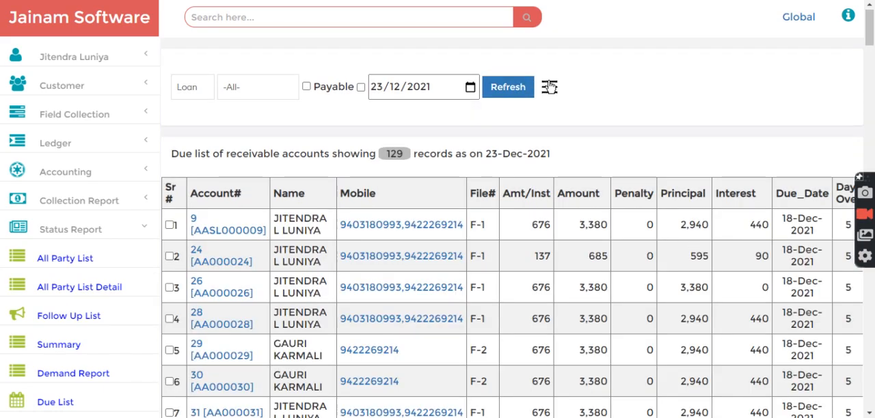
left_click(548, 86)
left_click(499, 256)
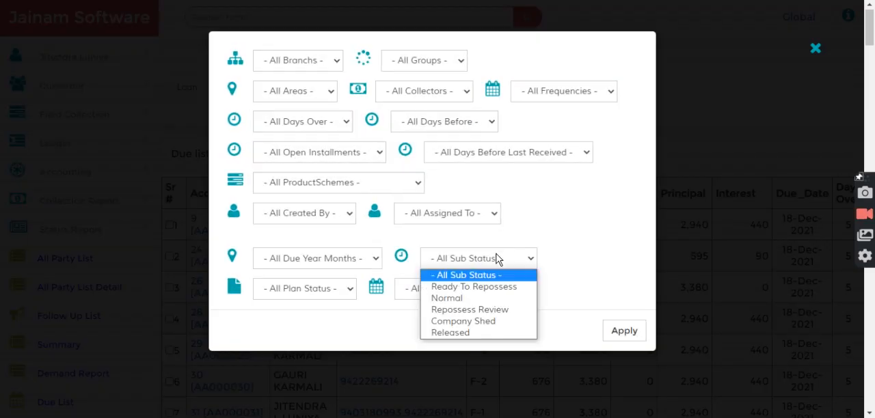
left_click(477, 312)
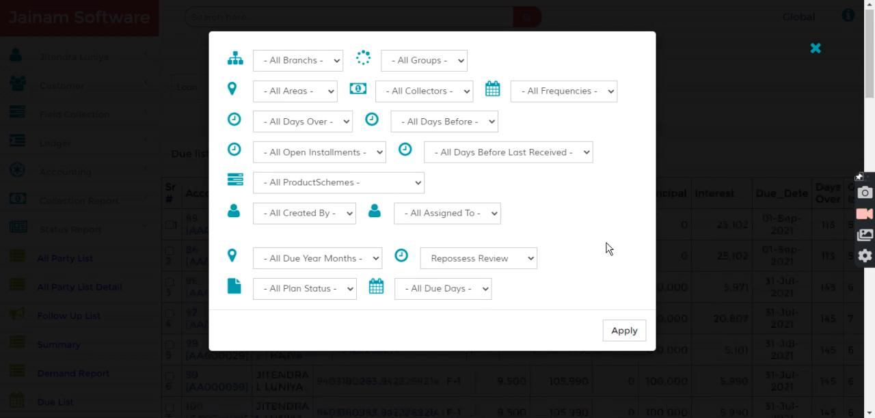
left_click(624, 332)
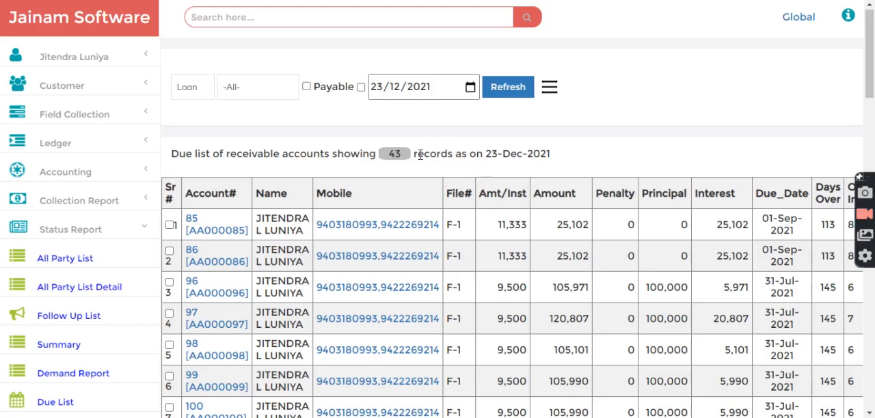
Step: Select the loan accounts in rows 36 and 40 of the Repossess Review list
double_click(398, 154)
left_click(480, 155)
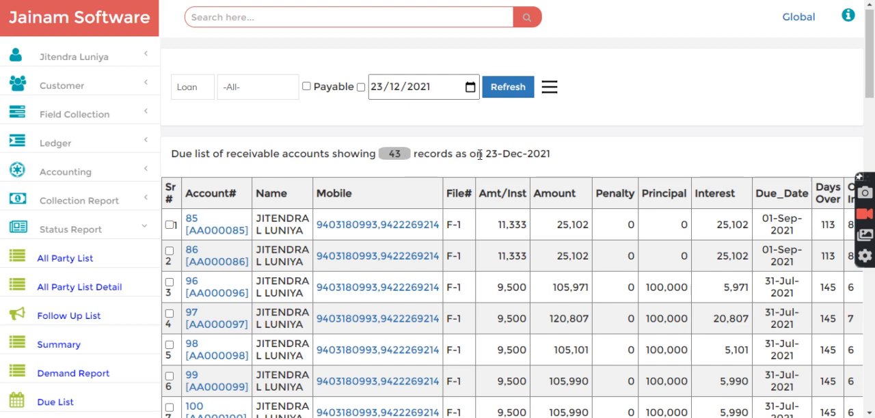
left_click_drag(868, 55, 862, 316)
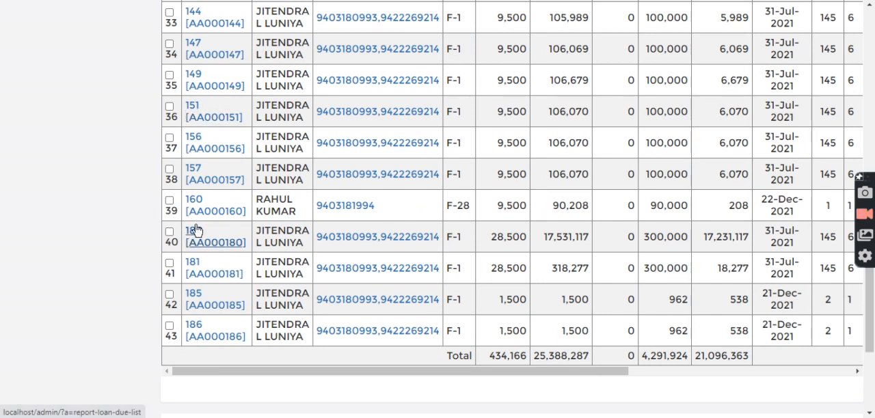
scroll(380, 175, "up", 3)
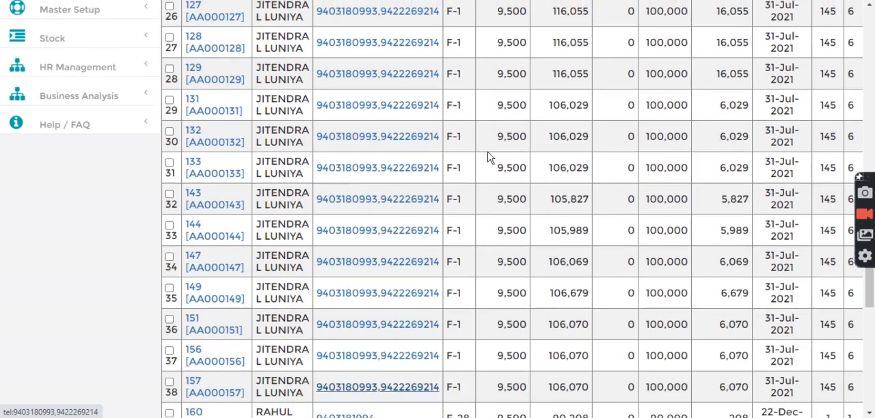
left_click_drag(869, 291, 869, 83)
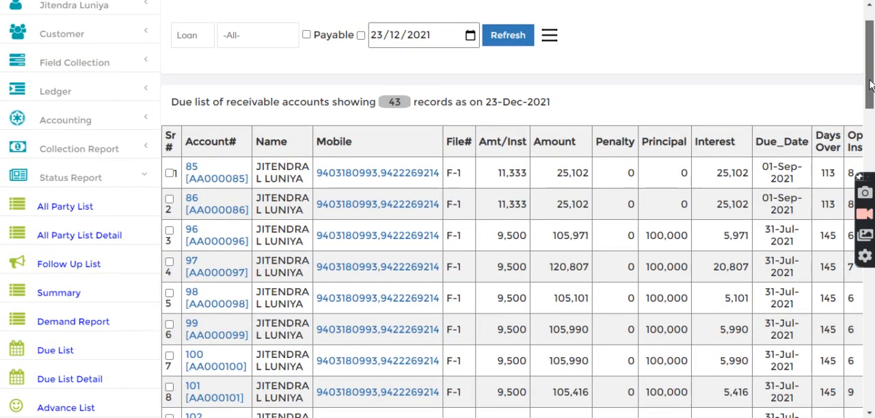
scroll(628, 267, "down", 15)
left_click(169, 141)
left_click(169, 15)
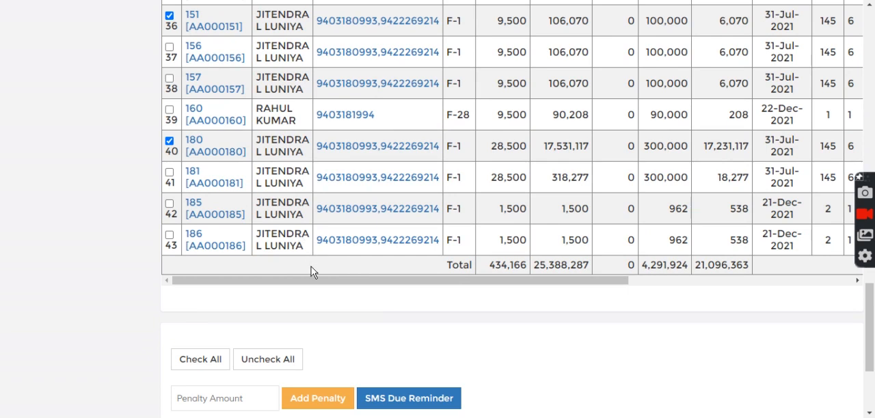
Step: Change the sub status of the two selected loan accounts to Ready To Repossess
scroll(410, 294, "down", 1)
scroll(298, 345, "down", 1)
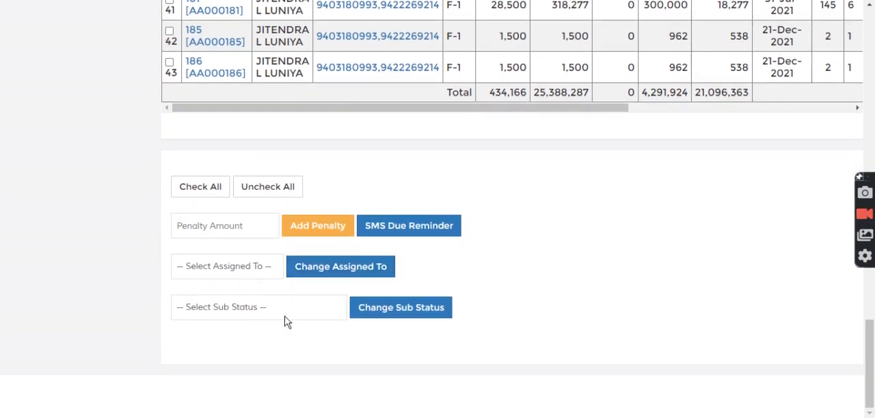
left_click(280, 307)
left_click_drag(355, 141, 367, 283)
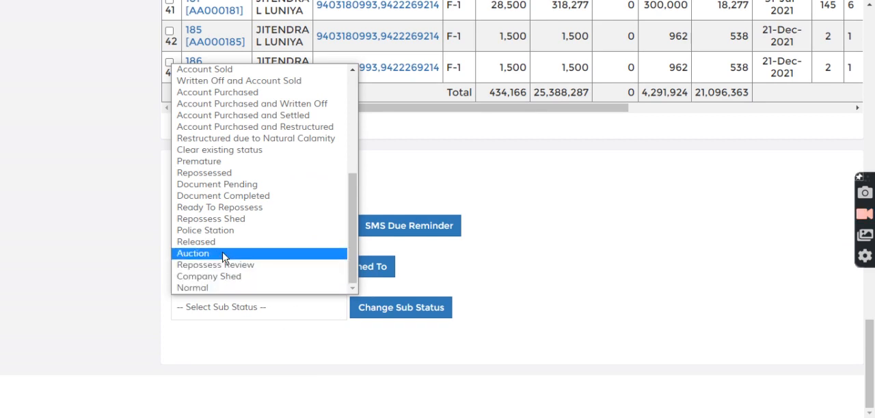
left_click(239, 209)
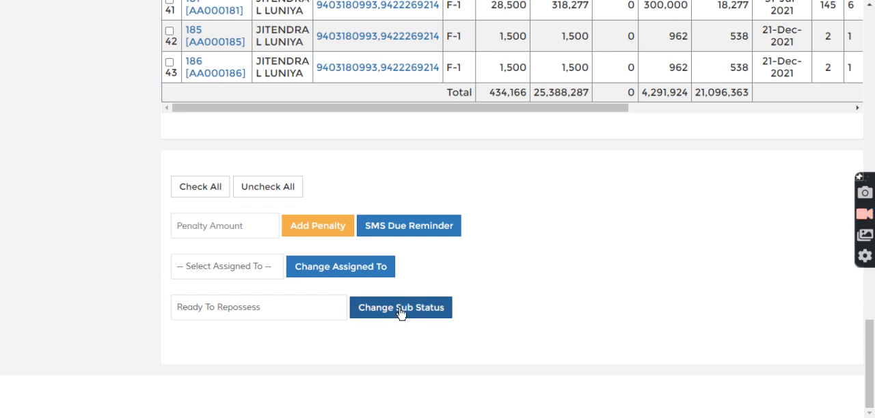
scroll(216, 179, "up", 3)
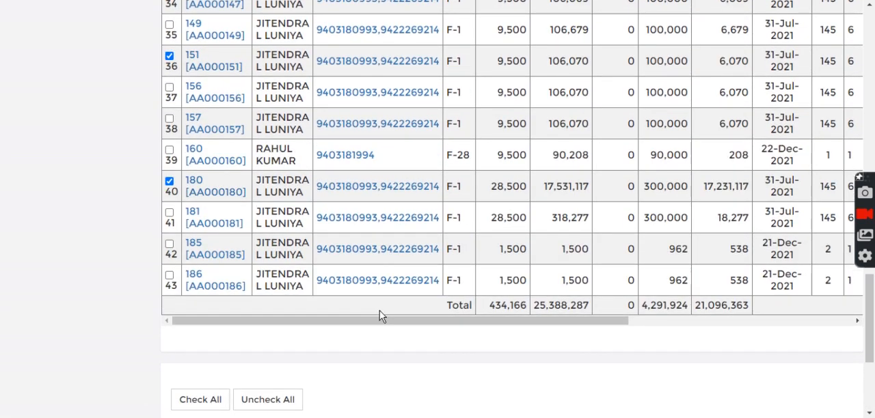
scroll(380, 315, "down", 3)
left_click(411, 309)
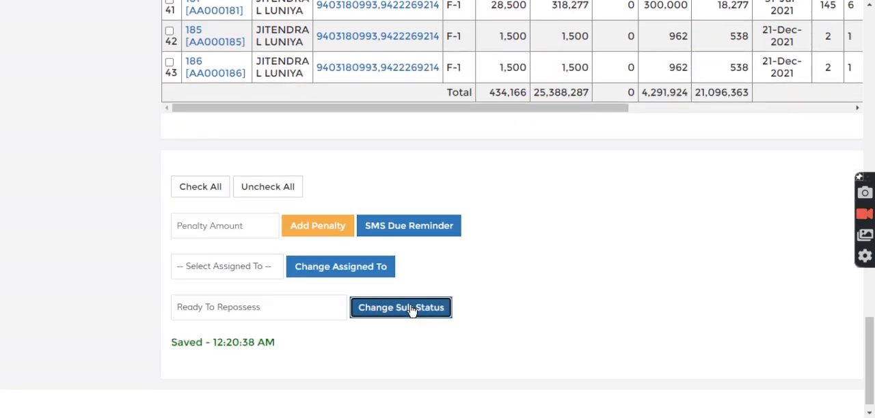
Step: Reload the due list report as on 23/12/2021 and set its sub status filter to Ready To Repossess
left_click_drag(871, 364, 870, 86)
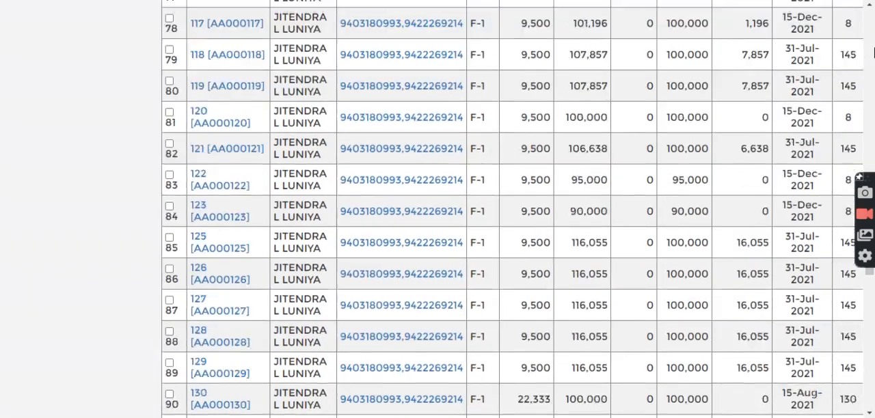
scroll(823, 106, "up", 6)
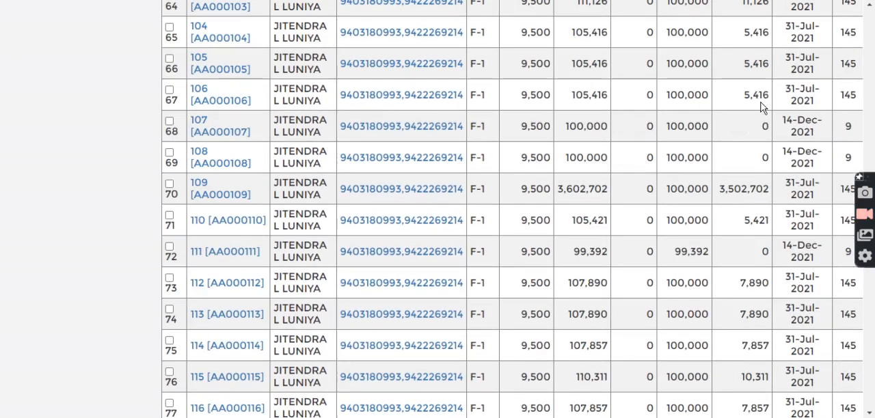
scroll(764, 107, "up", 20)
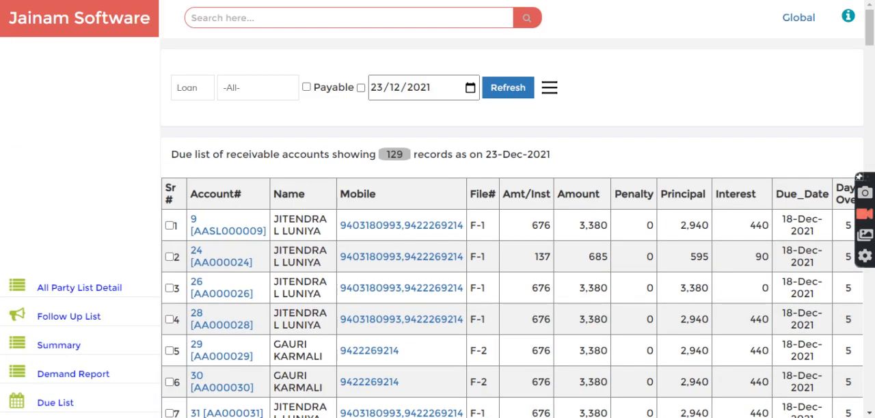
key("F5")
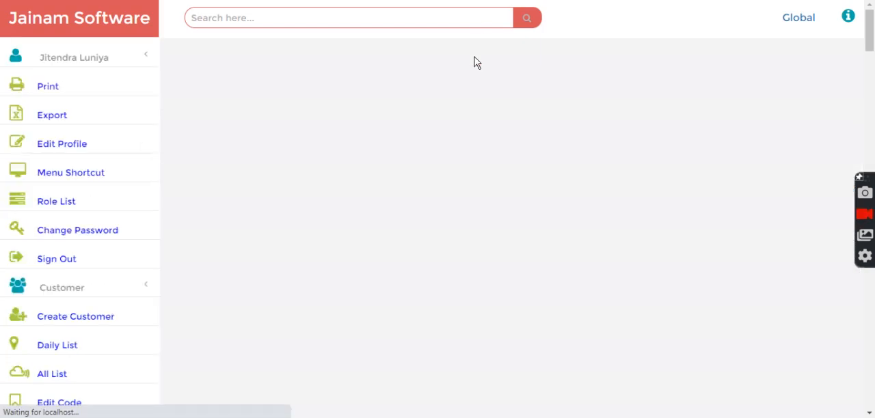
left_click(520, 91)
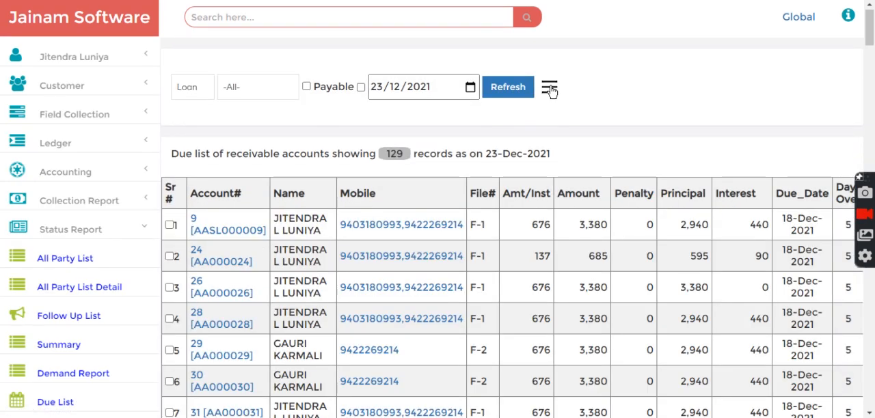
left_click(551, 93)
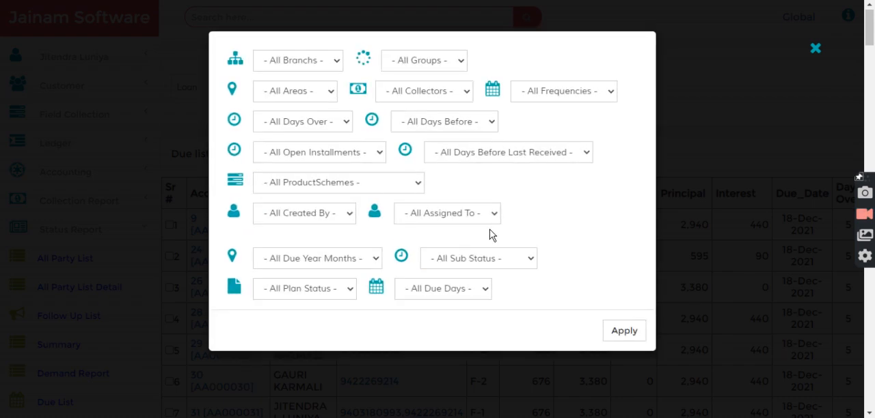
left_click(471, 259)
left_click(473, 287)
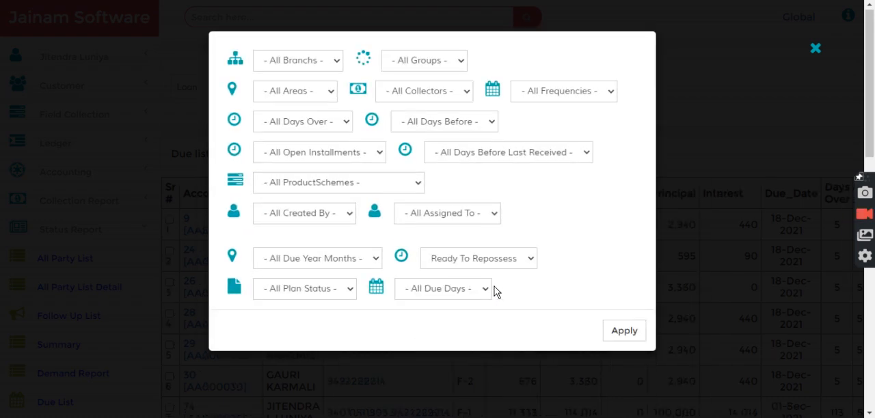
Step: Apply the Ready To Repossess filter to the due list and review the listed accounts and record summary
left_click(622, 331)
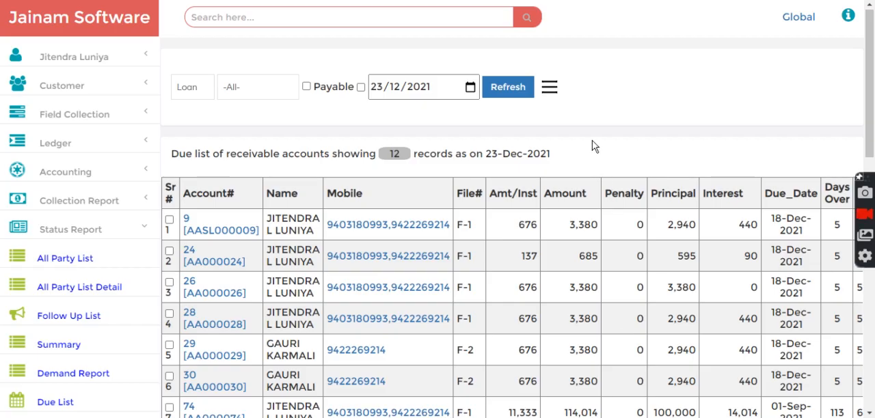
double_click(394, 154)
scroll(422, 176, "down", 3)
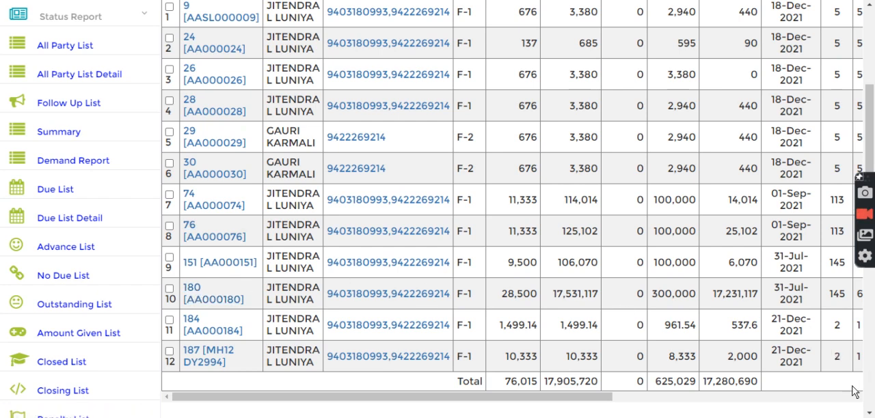
scroll(513, 247, "up", 3)
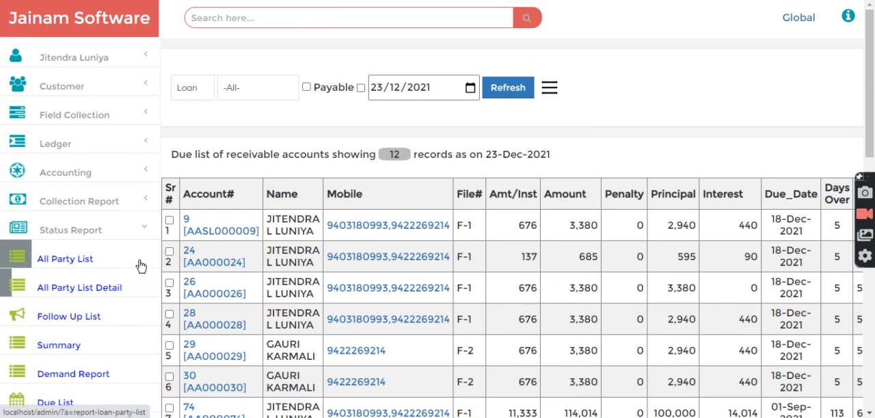
left_click_drag(172, 154, 566, 159)
left_click(566, 159)
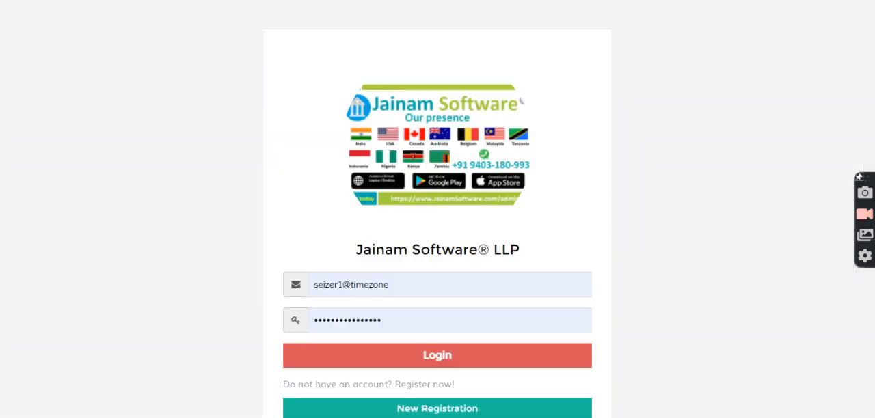
Step: Log in with the prefilled seizer agent account and start a vehicle search with the v- prefix
left_click(414, 363)
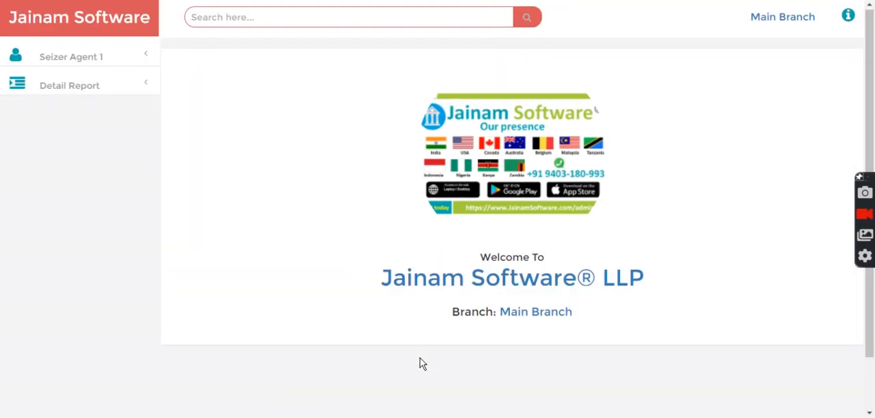
left_click(317, 18)
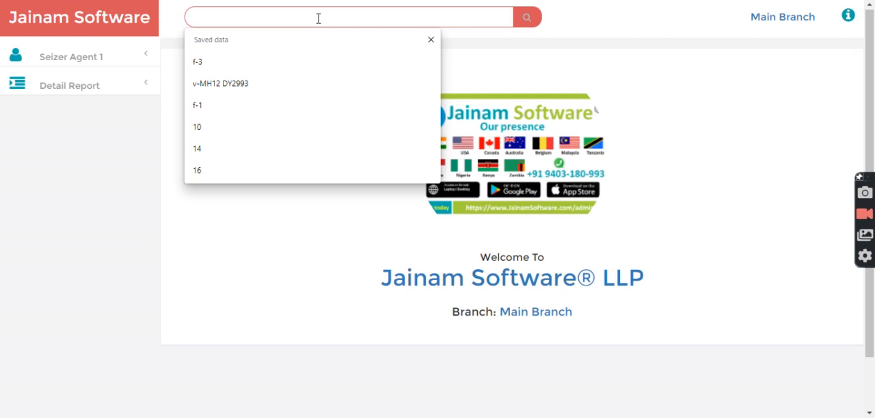
type("v-")
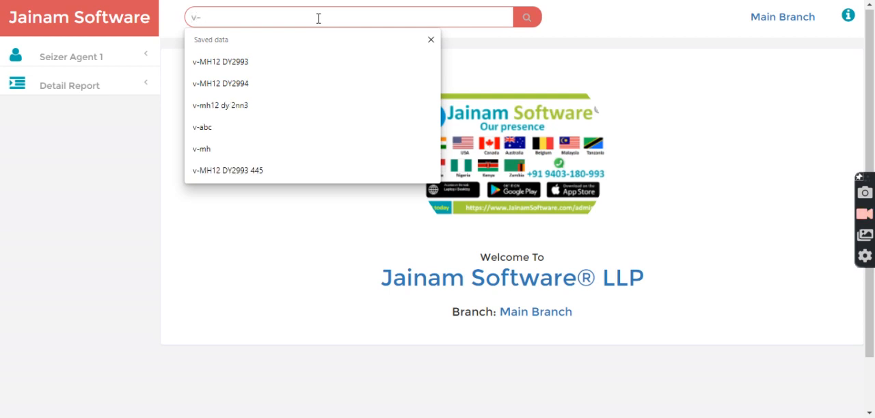
left_click(227, 64)
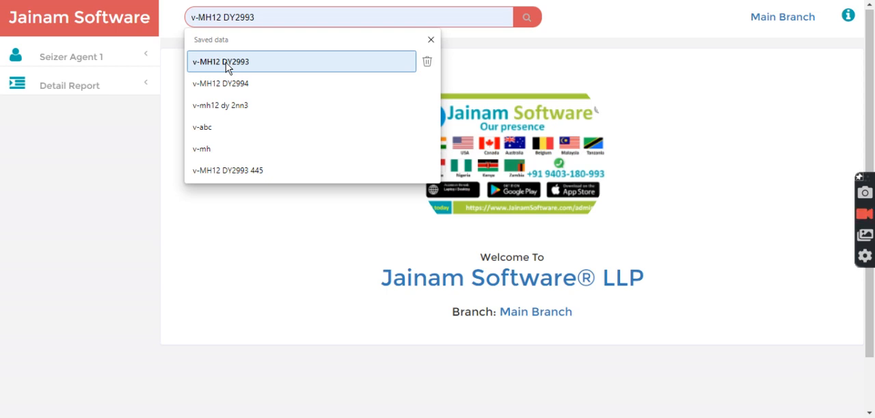
left_click(237, 108)
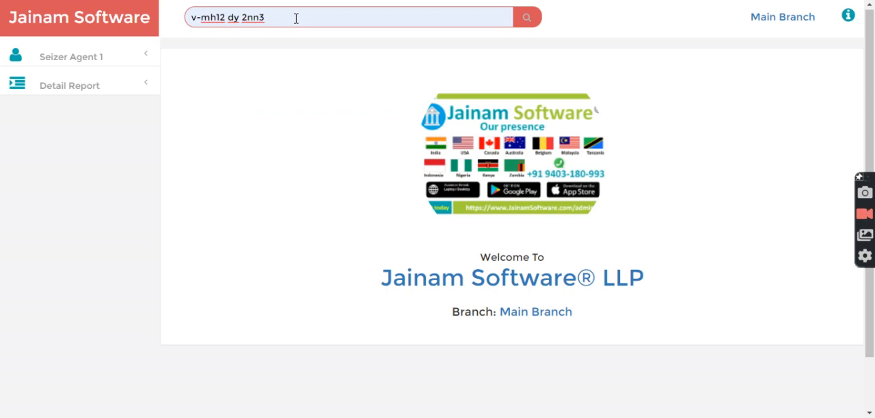
key("ctrl+shift+Left")
key("ctrl+shift+Left")
key("ctrl+shift+Left")
key("BackSpace")
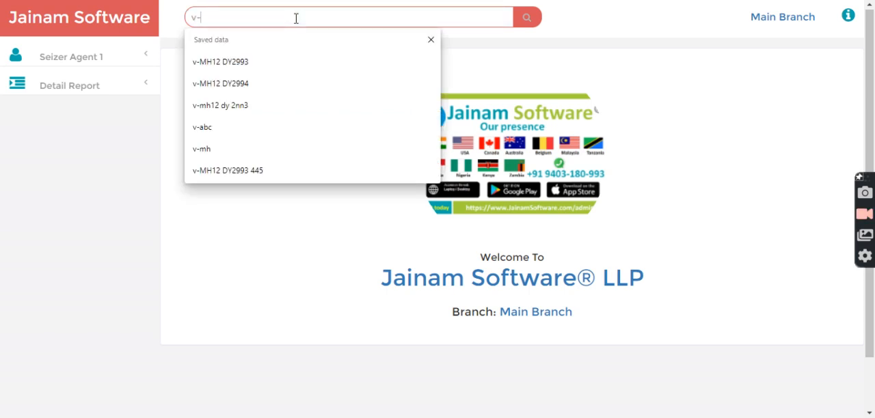
Step: Search for the vehicle number mh12 1234 using the v- prefix and read the search response
type("mh")
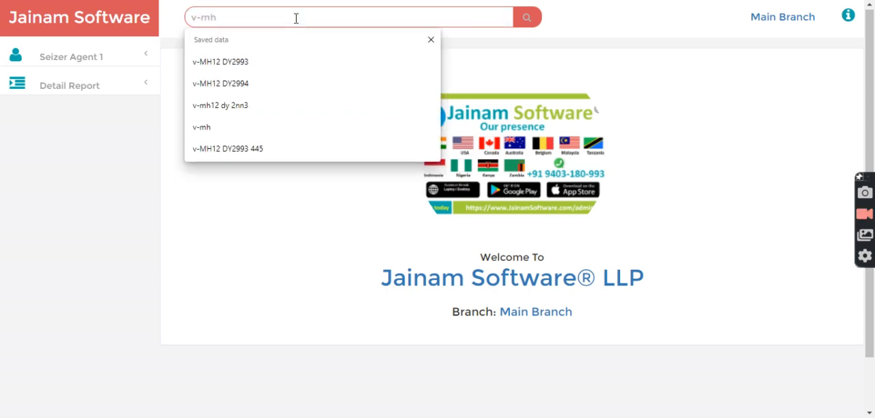
type("12 1234")
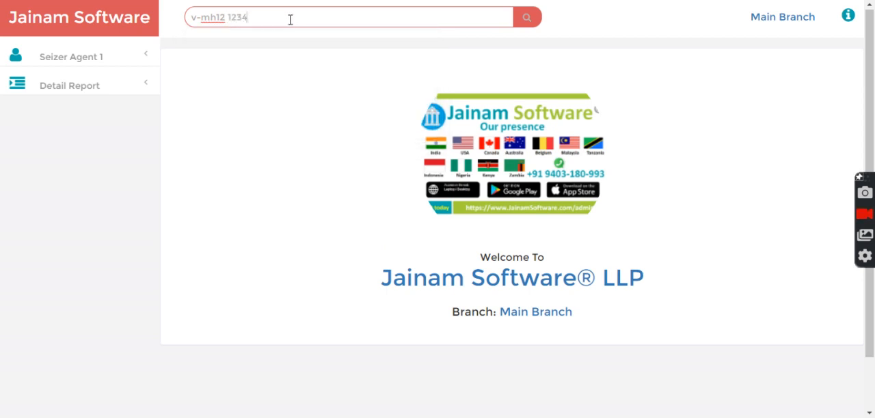
left_click(531, 16)
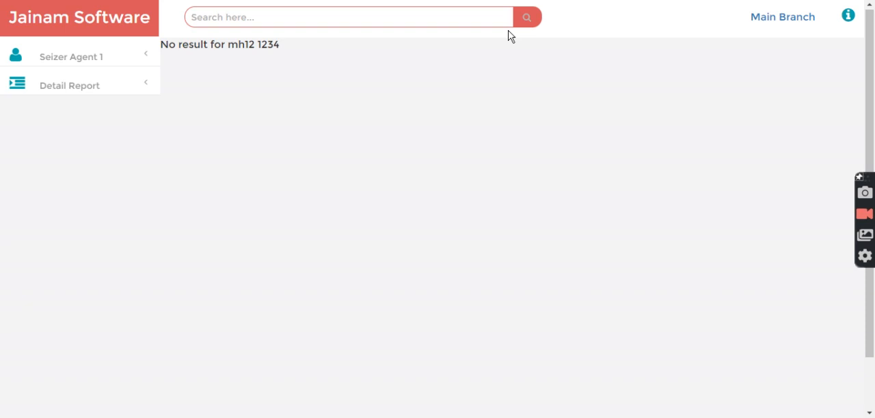
left_click_drag(162, 45, 289, 52)
left_click(289, 53)
left_click_drag(229, 45, 280, 46)
left_click(289, 47)
Step: Search for the second saved v-MH12 vehicle number and examine the matching vehicle loan page
left_click(265, 19)
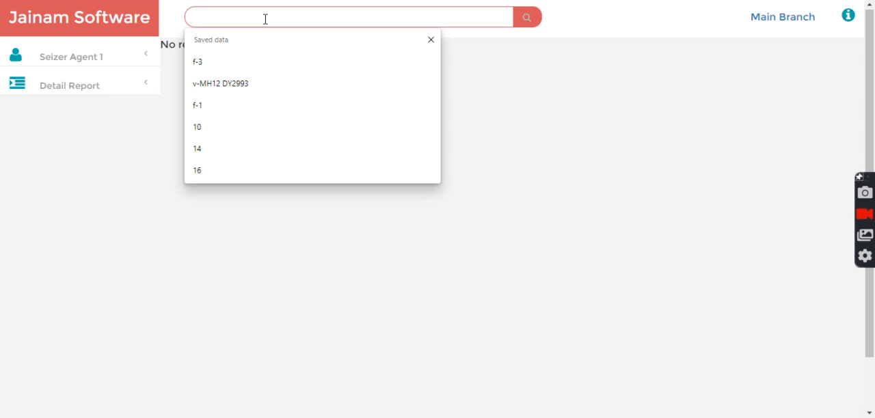
type("v-")
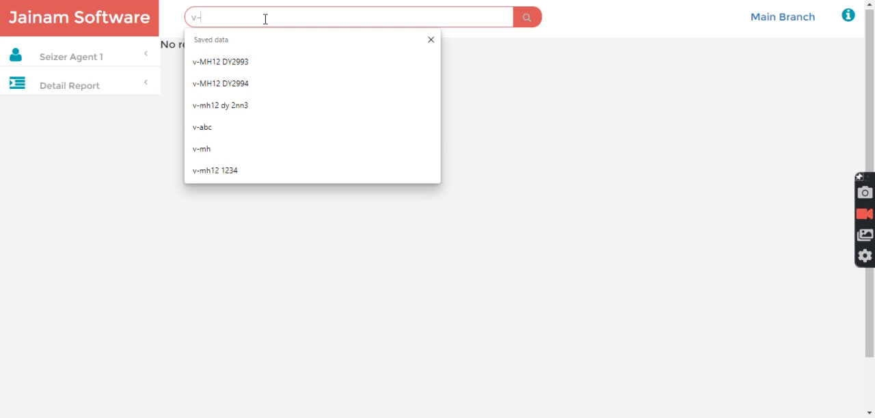
left_click(248, 84)
left_click(519, 22)
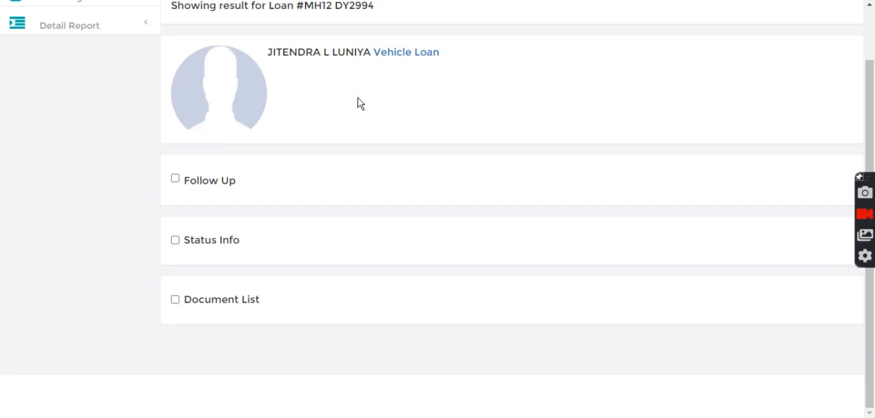
scroll(359, 103, "up", 1)
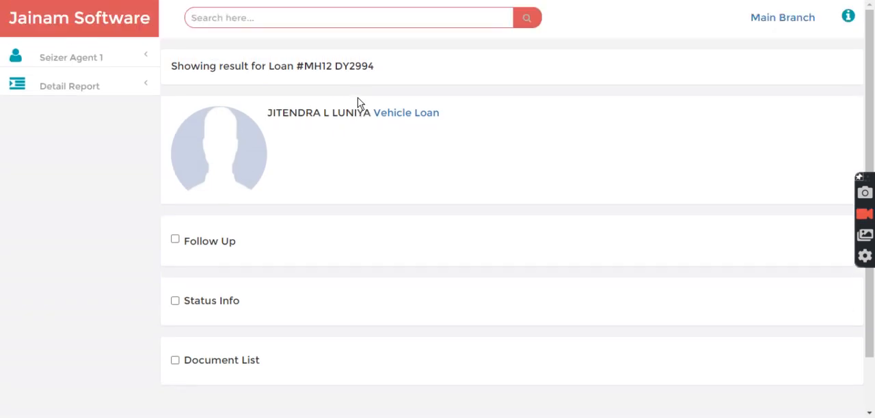
left_click_drag(304, 69, 387, 70)
left_click(392, 72)
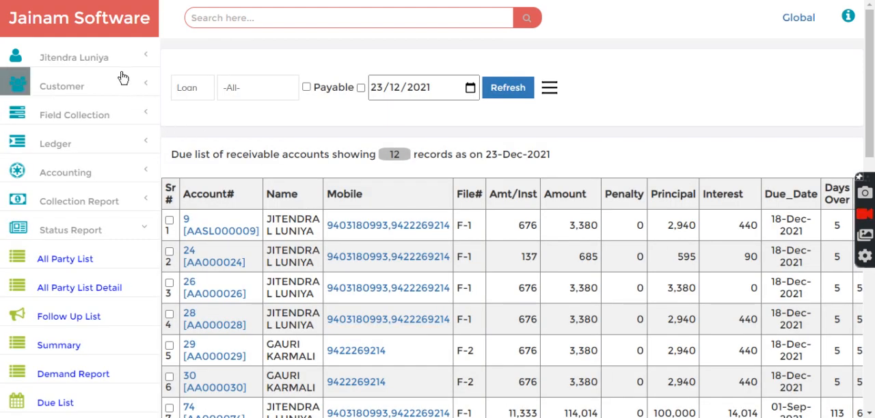
Step: In the administrator session, open the Search History detail report and load all searches for 23/12/2021
left_click(81, 23)
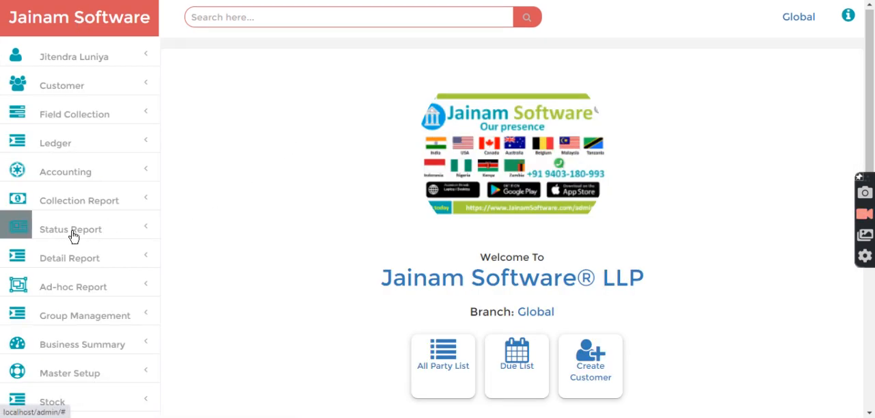
left_click(72, 260)
scroll(71, 287, "down", 3)
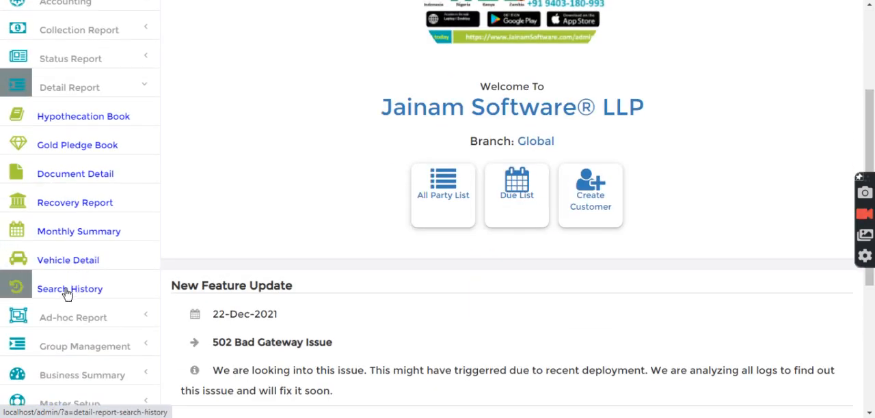
left_click(67, 292)
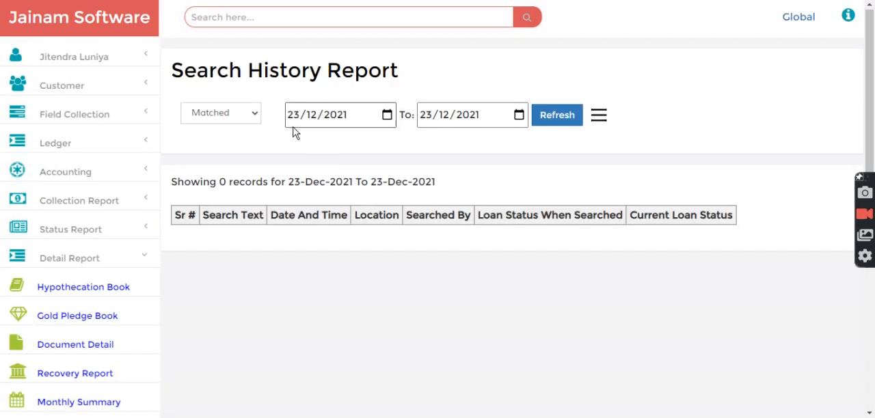
left_click(231, 120)
left_click(220, 157)
left_click(565, 117)
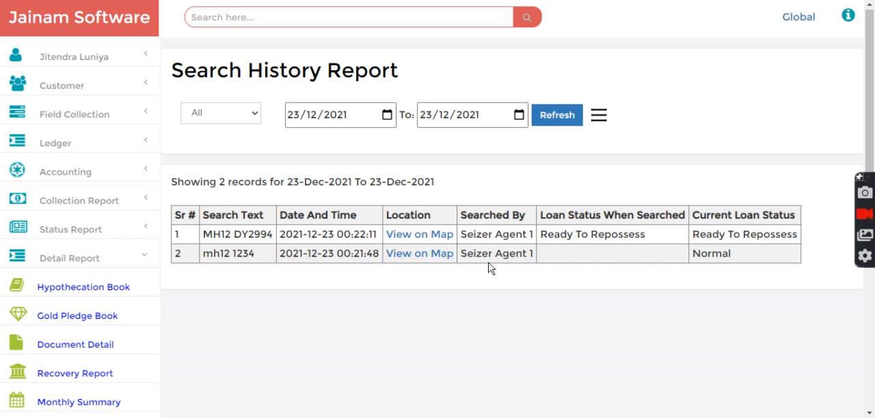
Step: Check who made the mh12 1234 search and view its location on the map
left_click_drag(461, 254, 534, 253)
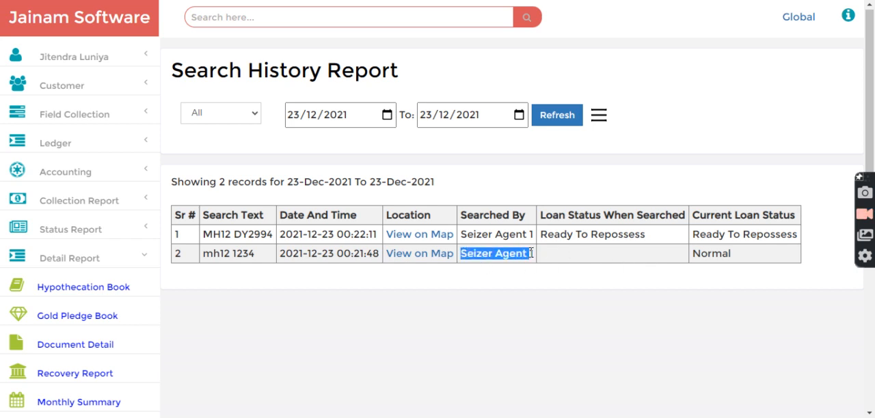
left_click(487, 176)
left_click_drag(207, 256, 256, 256)
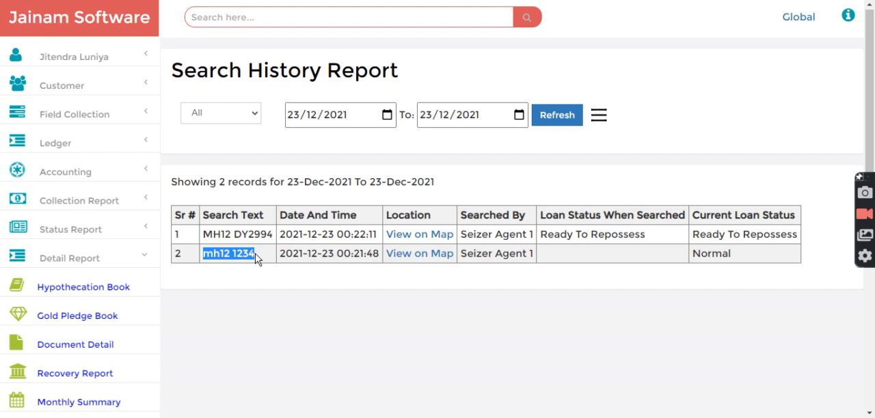
left_click(418, 256)
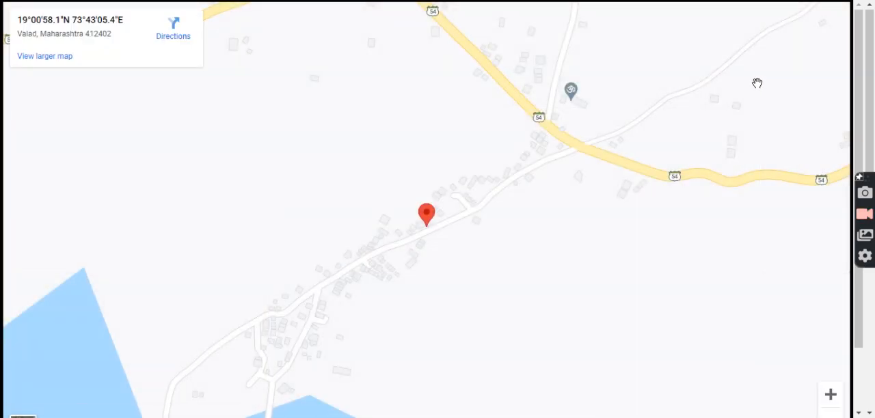
key("Escape")
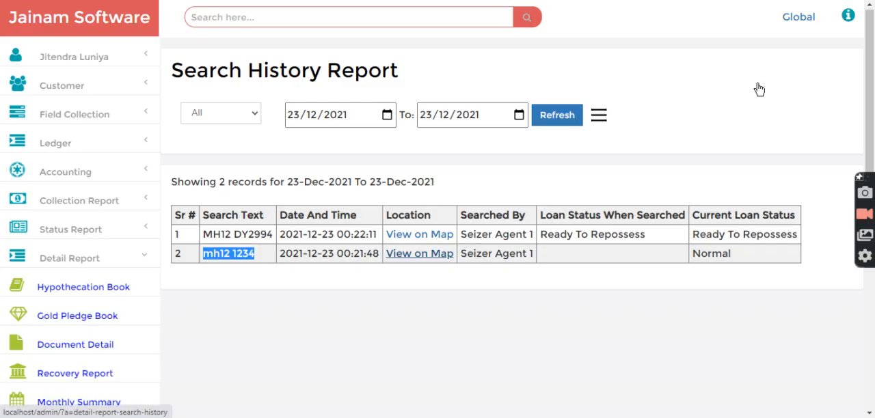
Step: Examine the search text and the loan status when searched in the first row of the search history
left_click_drag(204, 234, 268, 234)
left_click(276, 246)
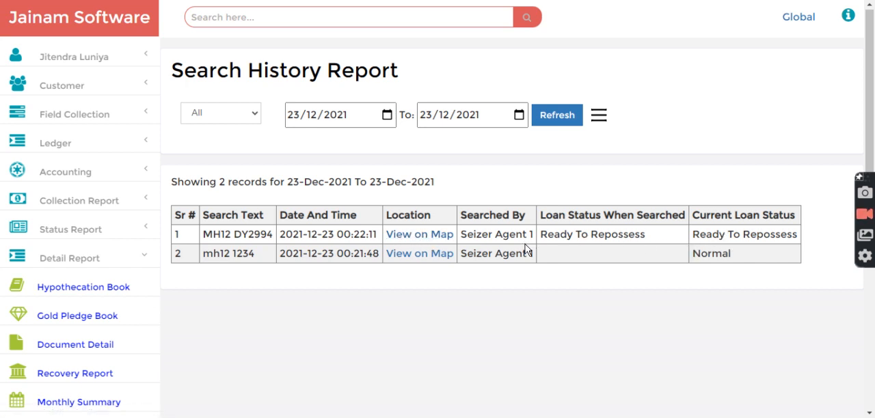
left_click_drag(543, 234, 654, 236)
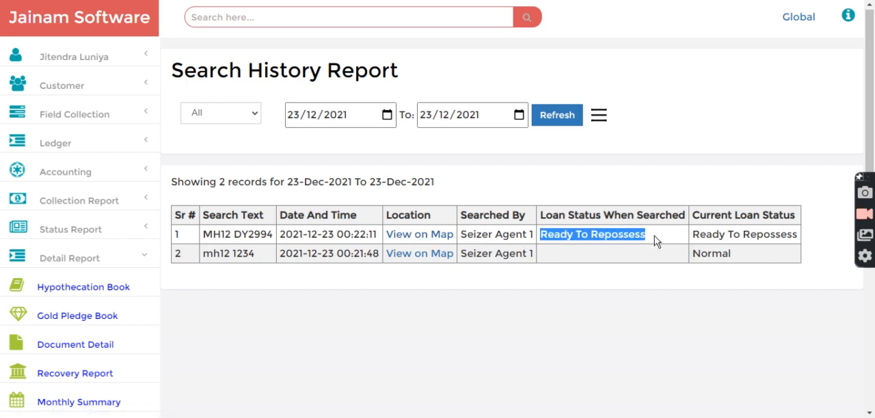
left_click(653, 237)
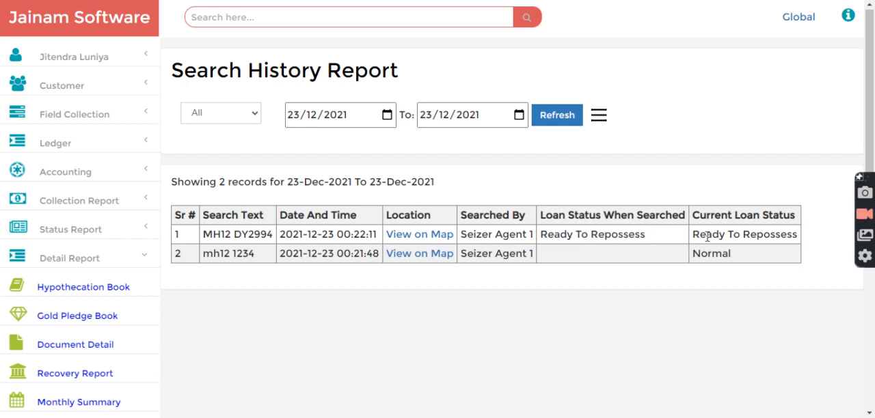
Step: Filter the Search History report to Matched searches for 23/12/2021 and check the record summary
left_click(222, 114)
left_click(213, 130)
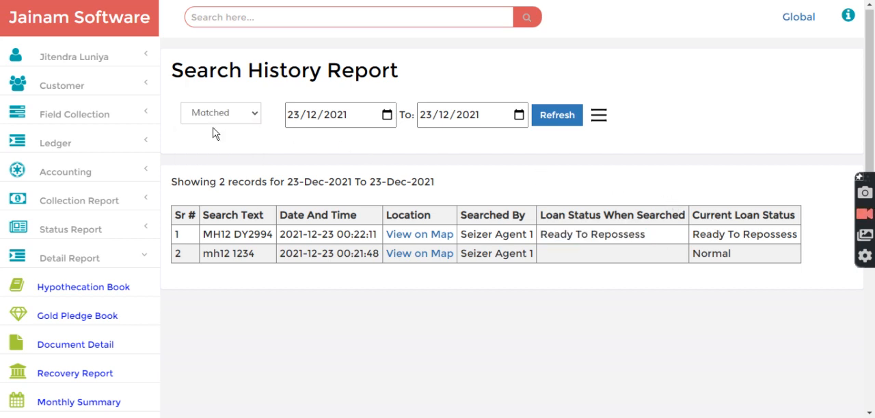
left_click(557, 115)
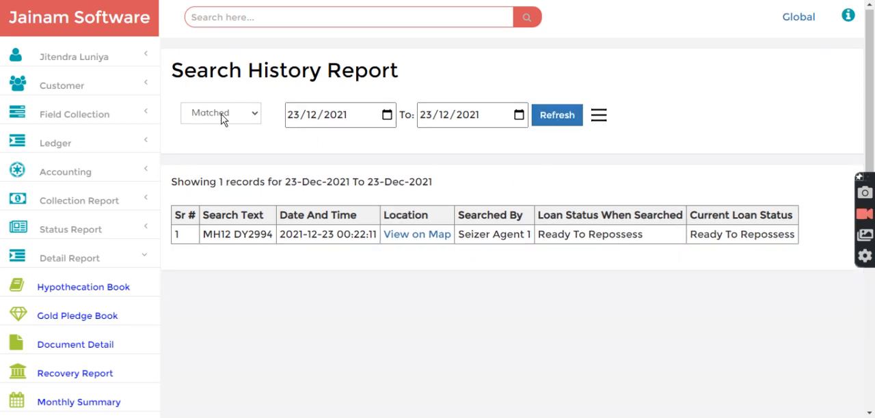
left_click_drag(248, 183, 453, 183)
left_click(451, 184)
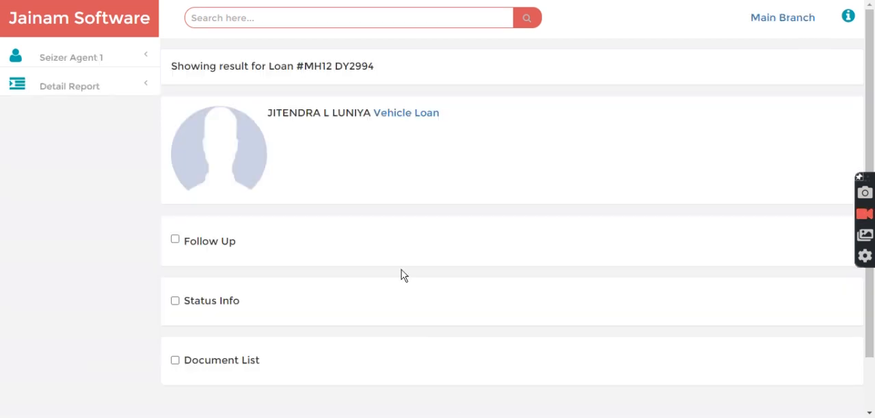
Step: In the seizer agent session, show the available detail reports and check the searched vehicle number in the result heading
left_click(66, 91)
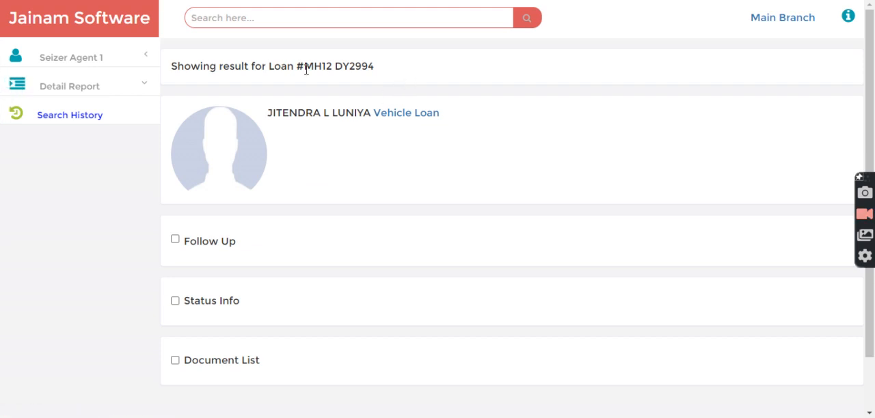
left_click_drag(306, 62, 375, 75)
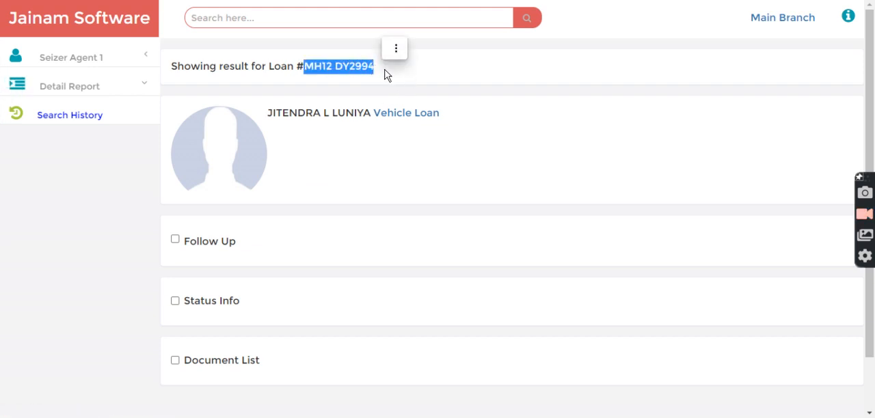
left_click(385, 75)
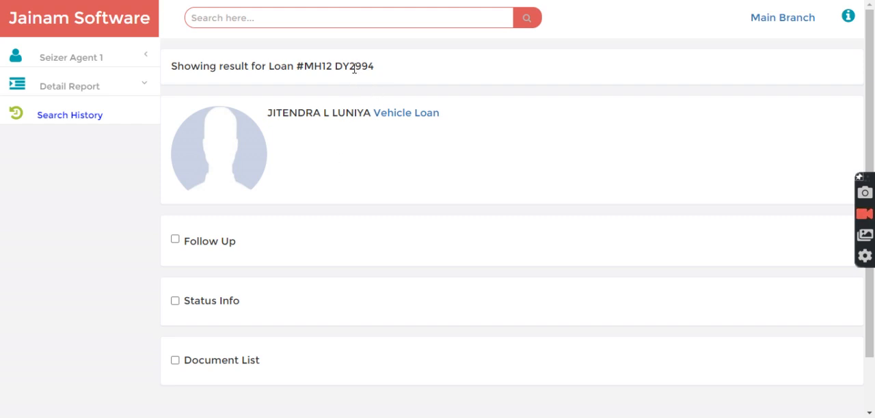
left_click_drag(304, 63, 381, 74)
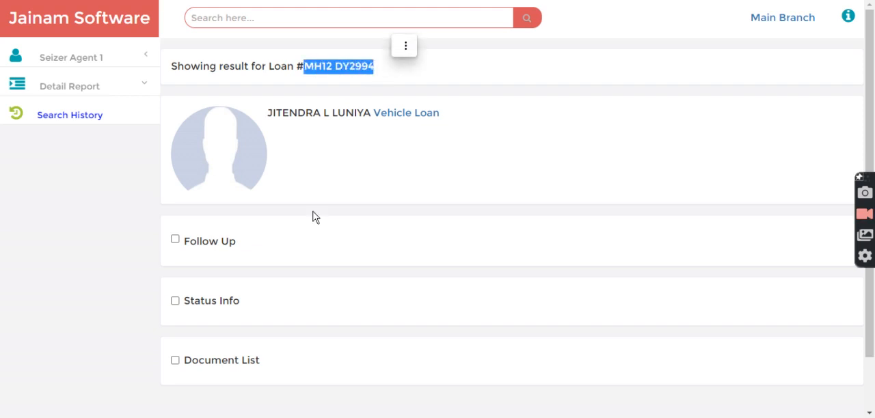
left_click(186, 242)
scroll(182, 248, "down", 3)
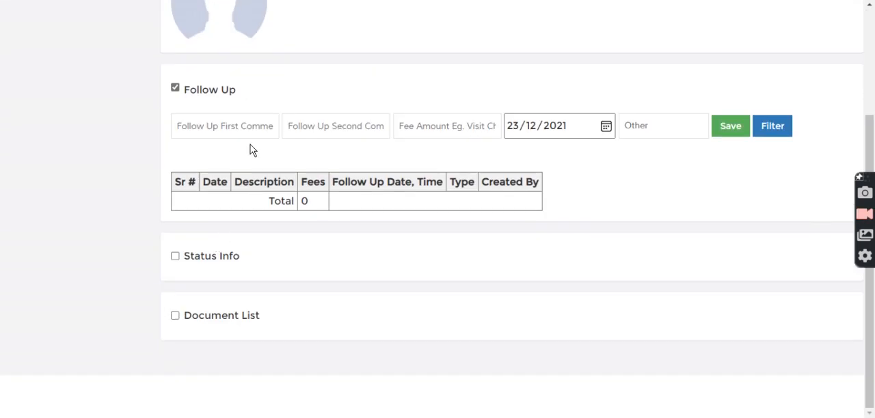
left_click(242, 125)
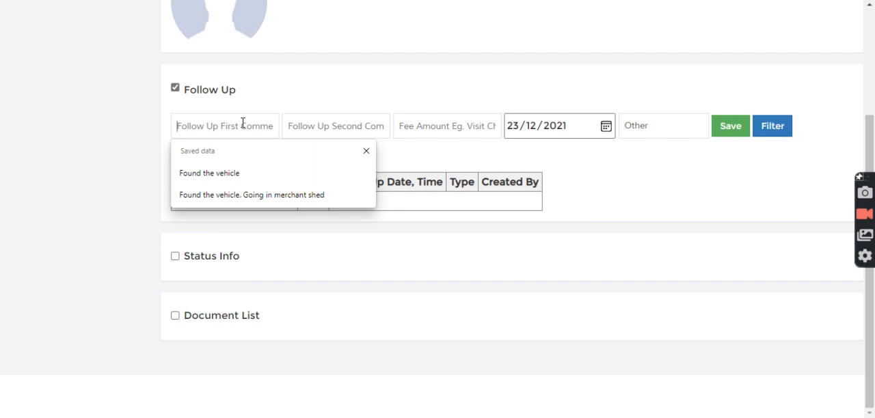
type("cannot seize")
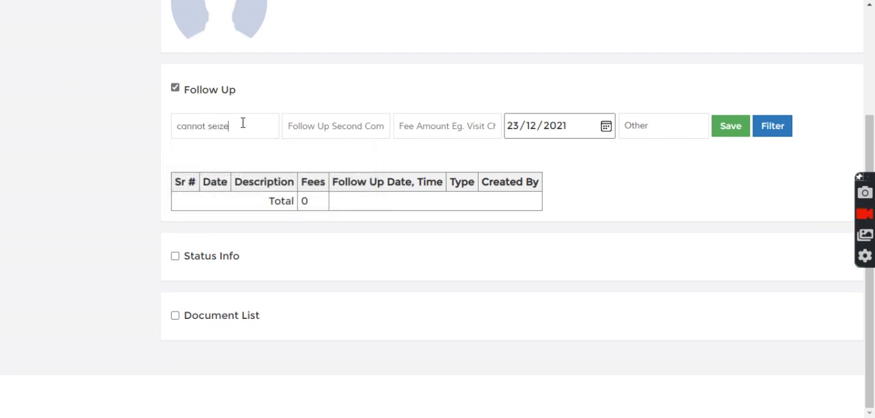
type(" vehicle due to xy")
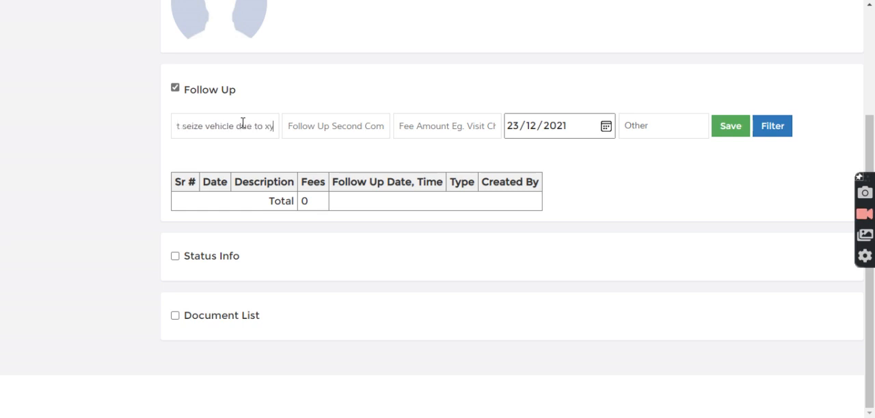
type("z reason")
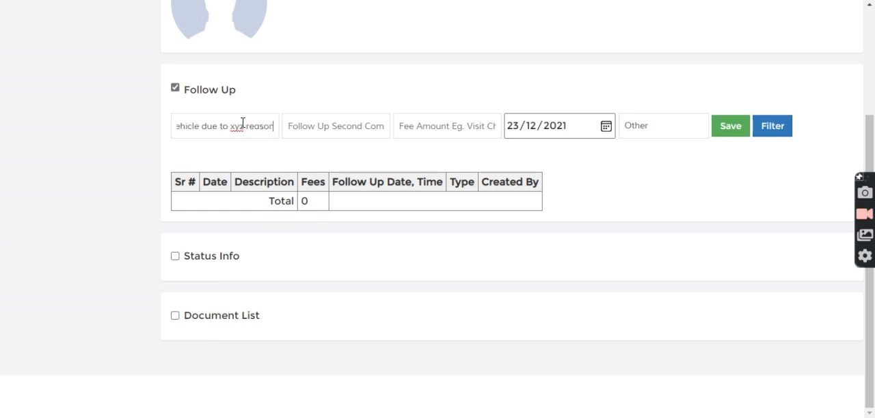
left_click(729, 129)
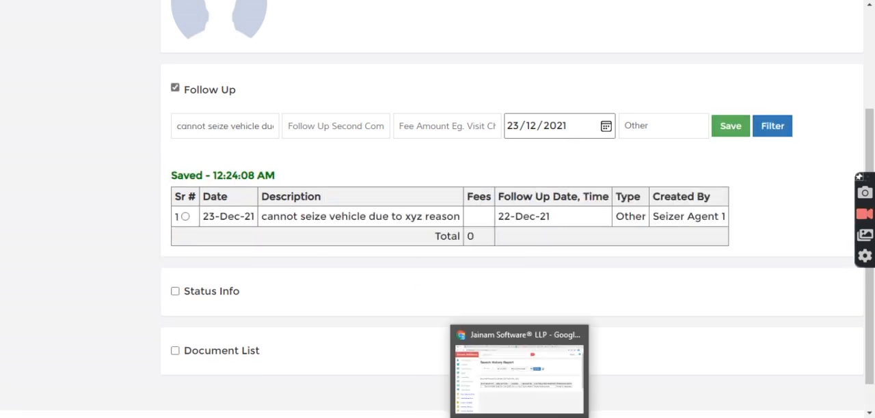
Step: Switch to the admin session and load the Follow Up List status report by Reminder Date
key("alt+Tab")
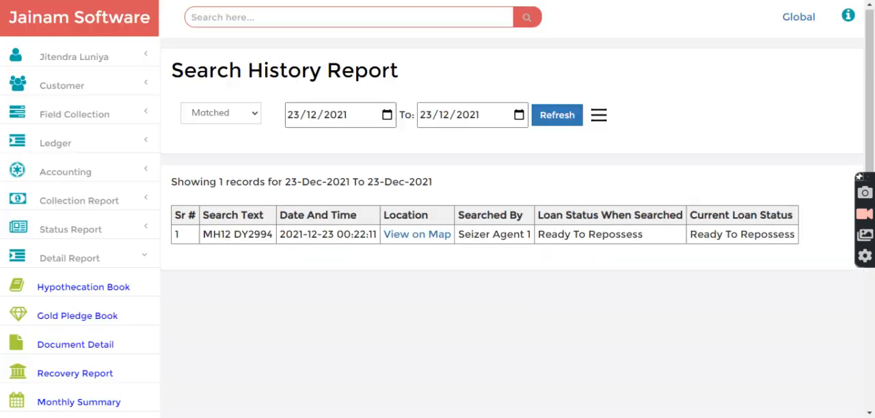
scroll(111, 278, "down", 2)
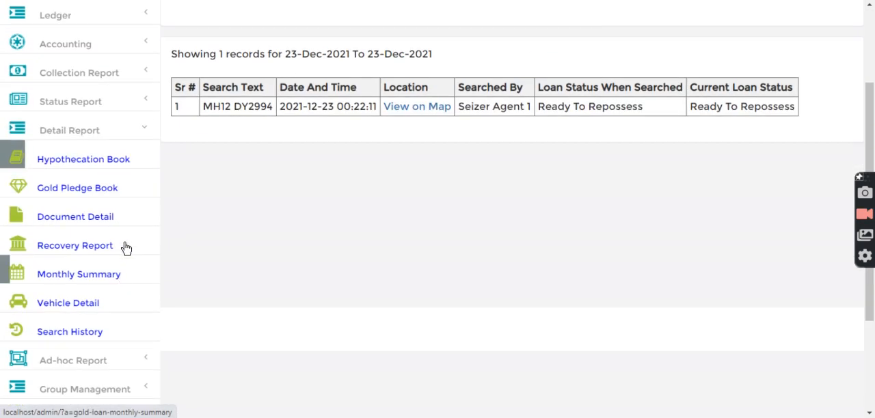
left_click(77, 107)
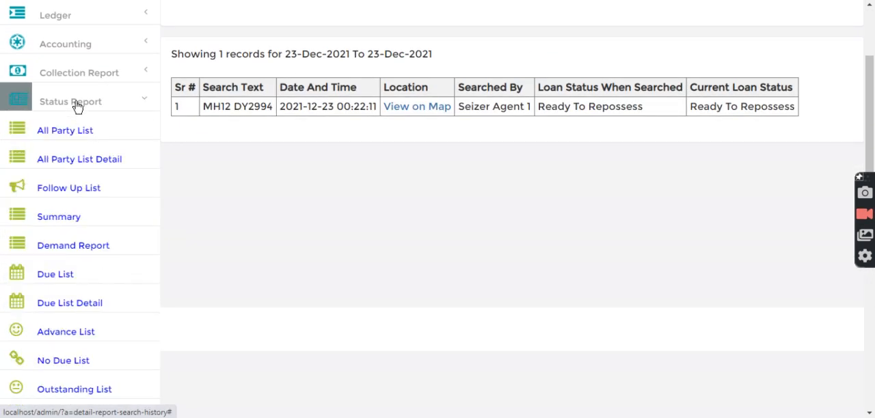
left_click(73, 189)
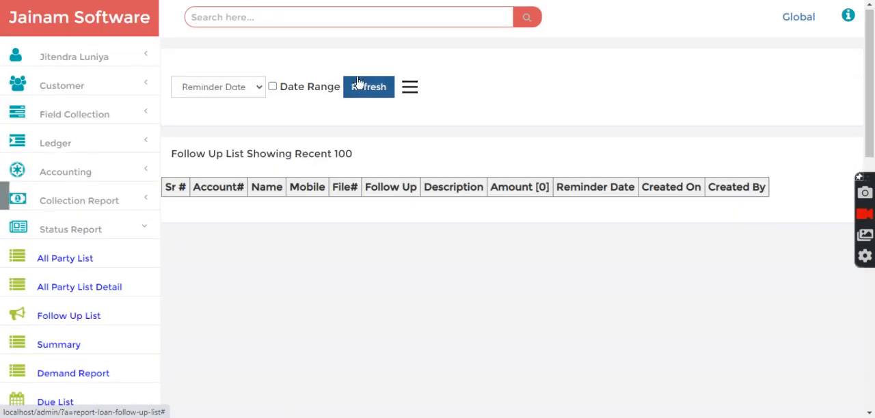
left_click(362, 86)
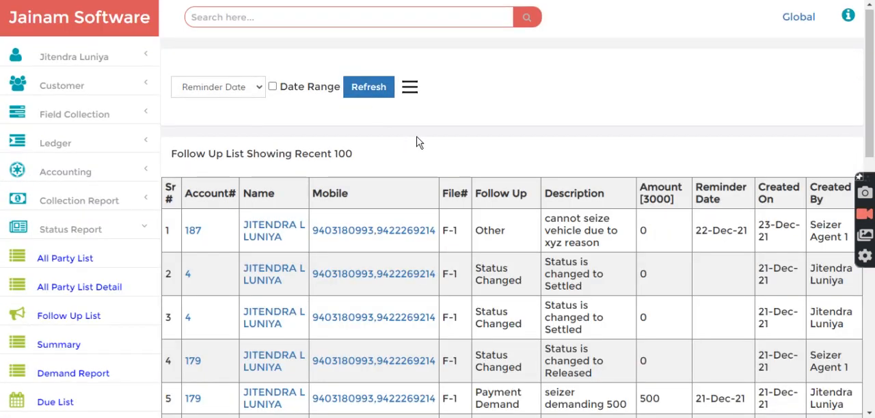
Step: Examine the descriptions and creators of the entries in the Follow Up List
scroll(418, 142, "down", 8)
scroll(418, 142, "up", 3)
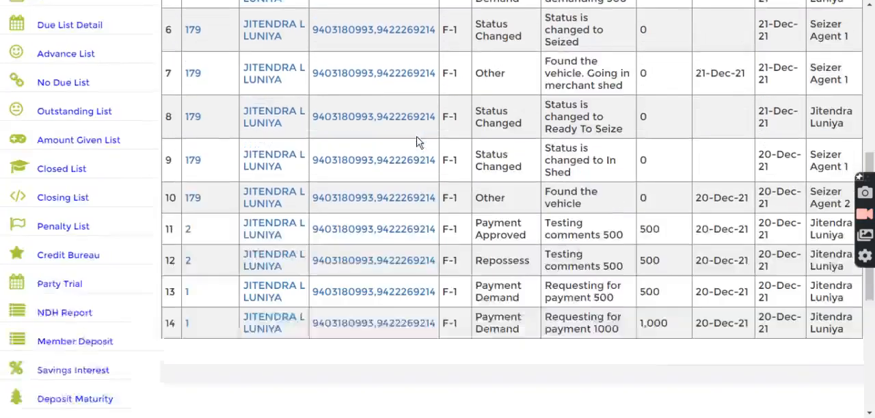
scroll(419, 142, "down", 2)
scroll(417, 142, "up", 3)
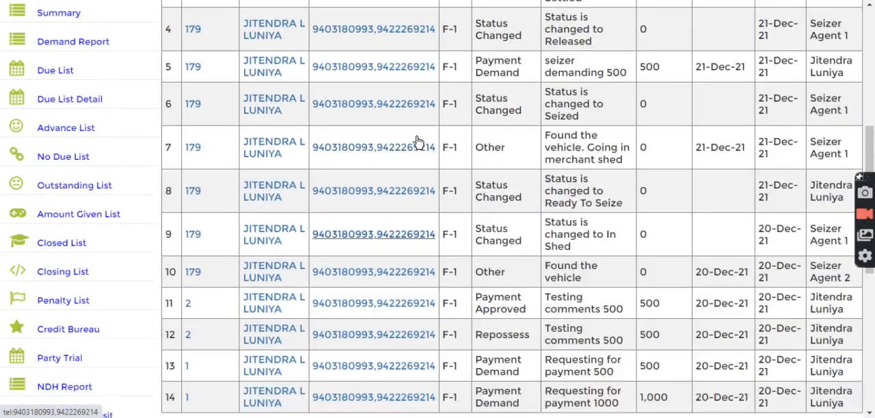
scroll(417, 141, "up", 3)
mouse_move(546, 90)
left_mouse_down()
mouse_move(611, 121)
mouse_move(565, 87)
mouse_move(547, 89)
left_mouse_up()
left_click(566, 37)
scroll(572, 113, "up", 4)
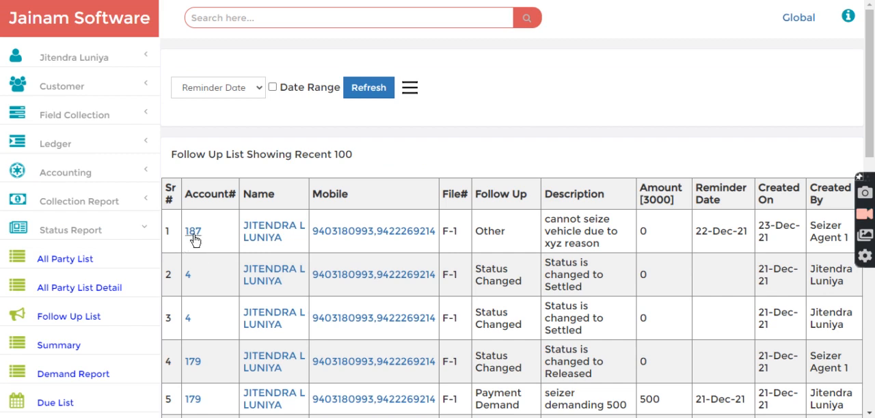
Step: Open the loan account from the newest follow-up entry and show its Follow Up section
left_click(192, 234)
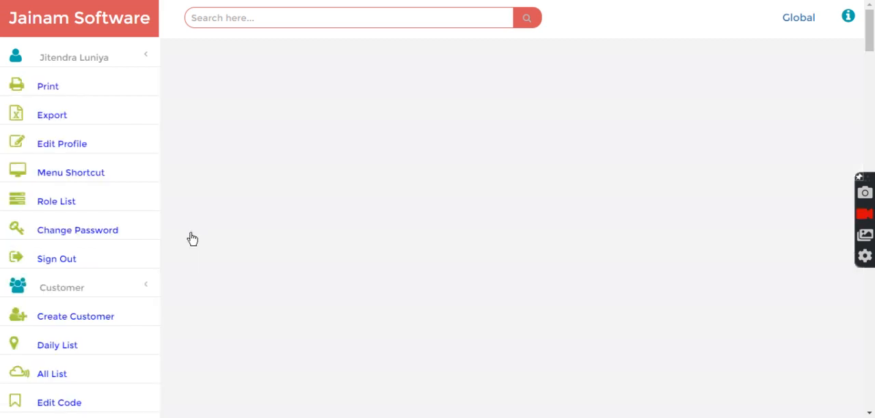
scroll(376, 162, "down", 10)
scroll(387, 198, "down", 5)
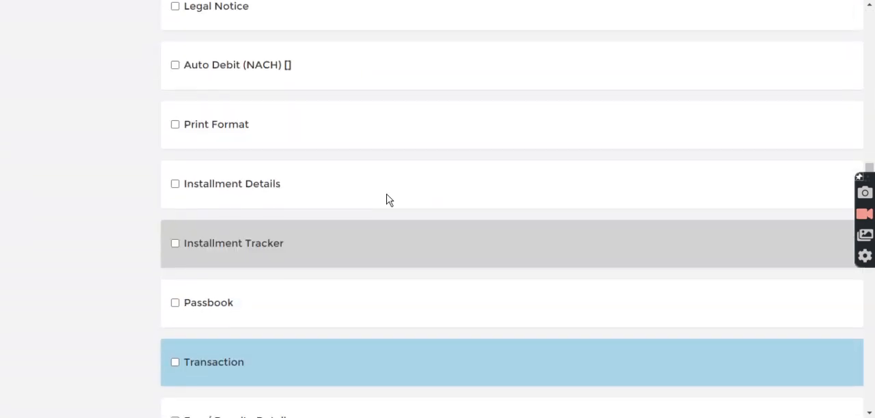
scroll(386, 199, "down", 5)
left_click(205, 238)
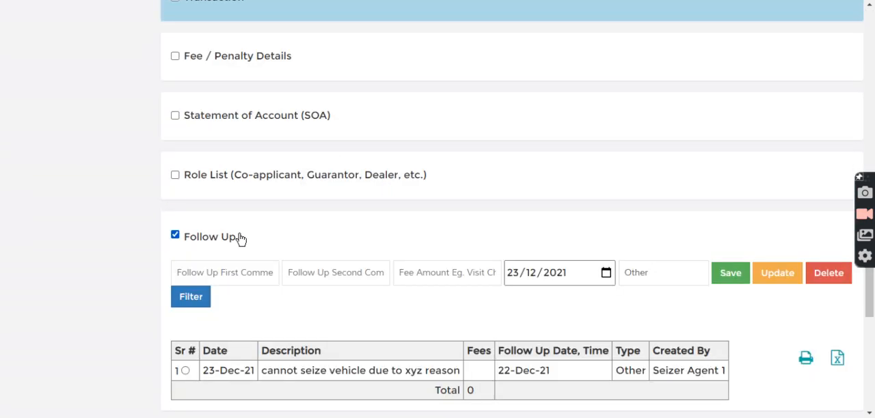
scroll(240, 238, "down", 2)
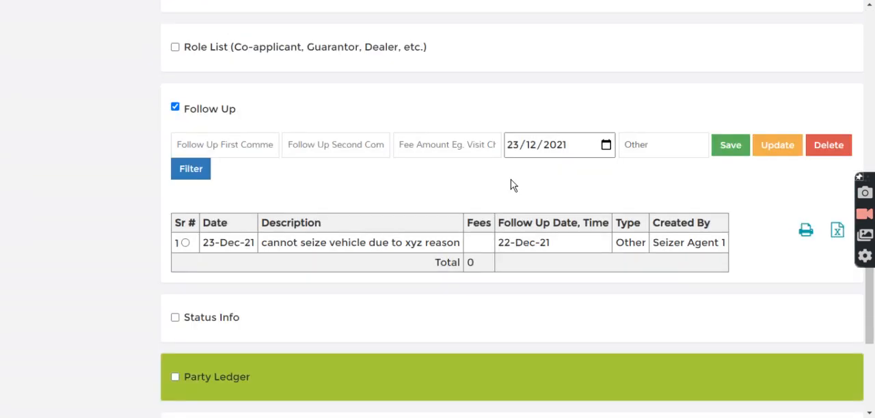
Step: Save the follow-up comment "seize vehicle immediately and keep it in shed" and show the available follow-up types
left_click(236, 145)
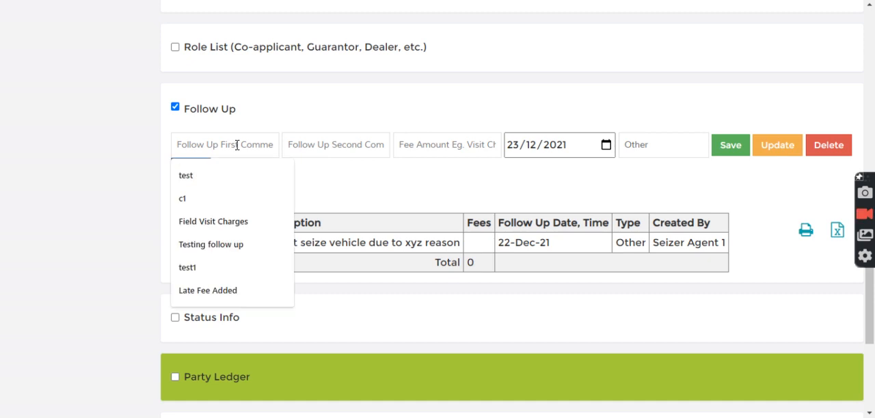
type("sei")
type("ze vehicle ")
type("timediately")
type(" and keep")
type(" it in shed")
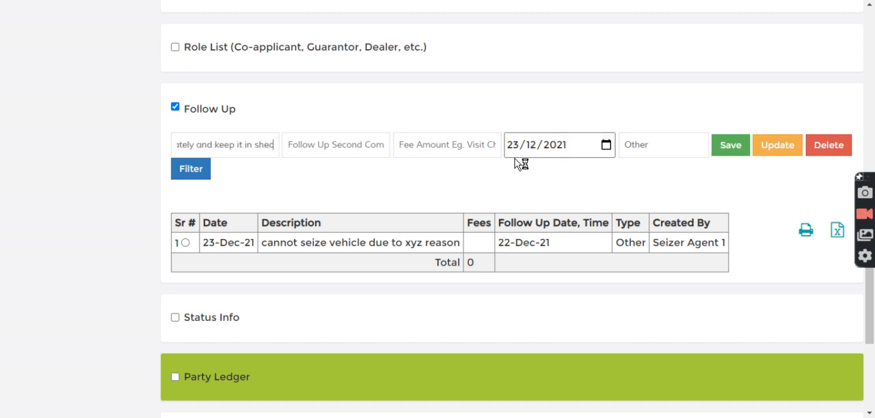
left_click(730, 147)
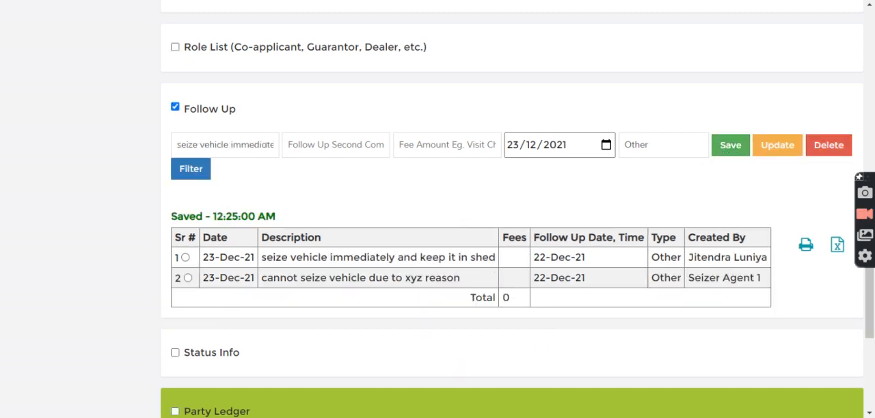
left_click(642, 146)
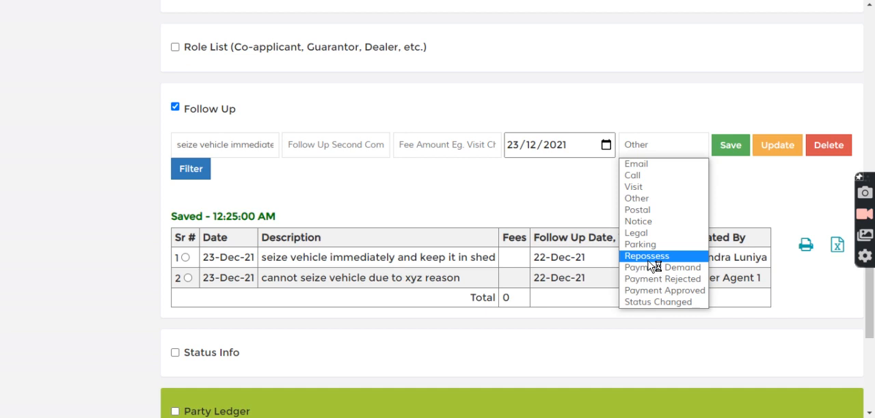
left_click(726, 220)
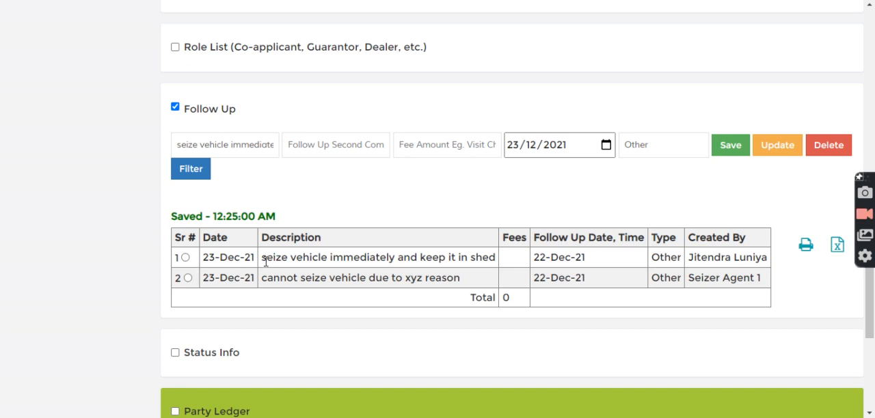
Step: Update the seizer agent's follow-up by moving "cannot seize vehicle due to xyz reason" from the first comment to the second comment
left_click_drag(261, 276, 444, 278)
left_click(448, 277)
left_click(187, 278)
left_click(337, 145)
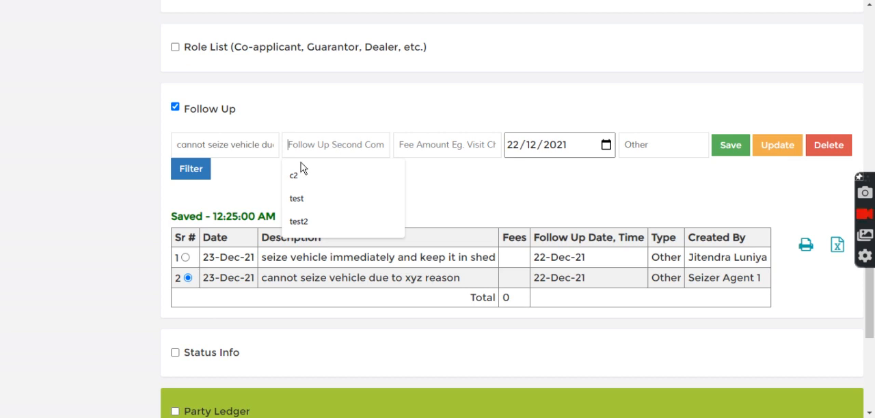
left_click(246, 146)
key("ctrl+a")
key("ctrl+c")
key("BackSpace")
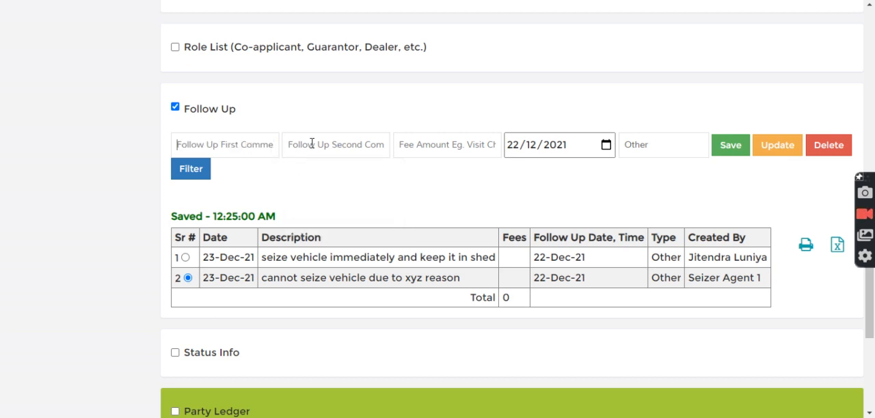
left_click(313, 144)
key("ctrl+v")
left_click(784, 146)
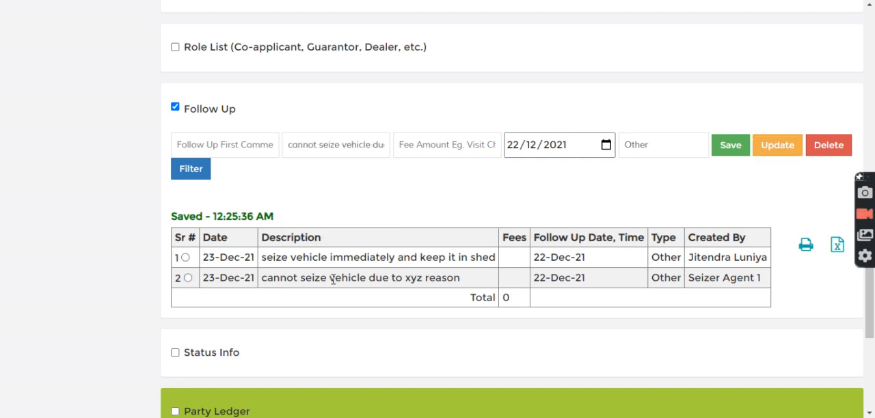
Step: Reload the loan's Follow Up section and check the description of the seizer agent's entry
left_click(192, 110)
left_click(198, 110)
left_click_drag(360, 278, 444, 278)
left_click(454, 275)
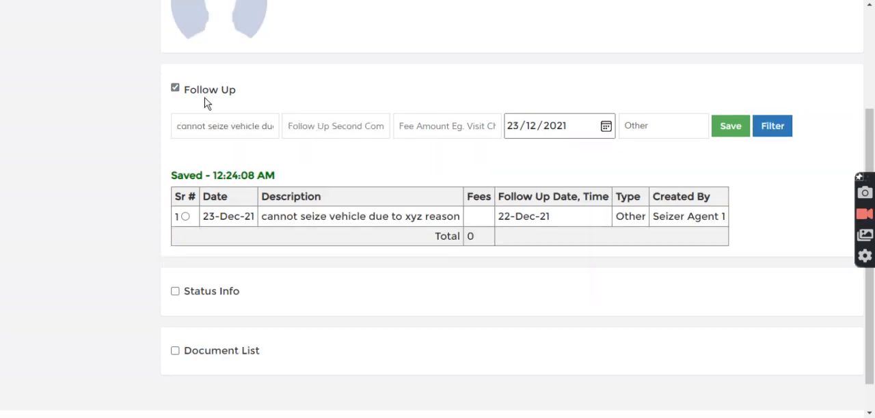
Step: In the seizer agent session, reload the Follow Up section and check the follow-up description and searched vehicle number
left_click(196, 93)
left_click(201, 181)
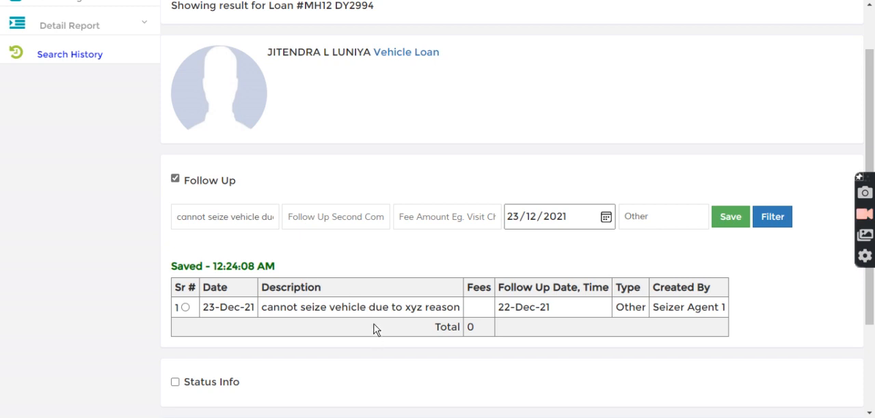
left_click_drag(263, 306, 472, 308)
left_click(482, 258)
scroll(437, 155, "up", 1)
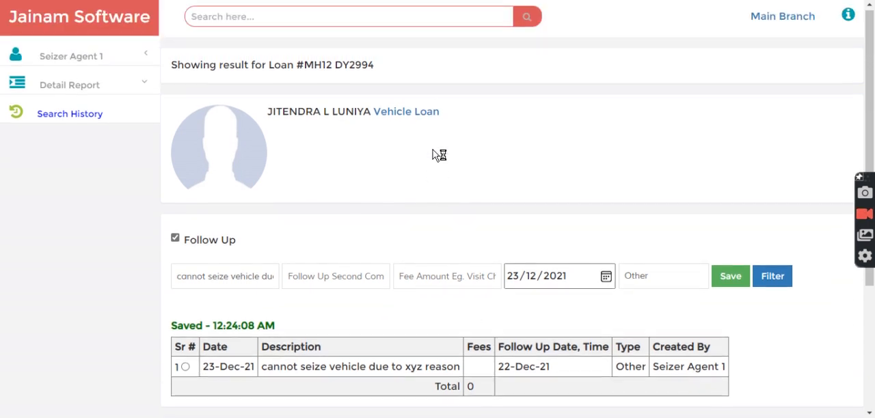
left_click_drag(305, 68, 377, 71)
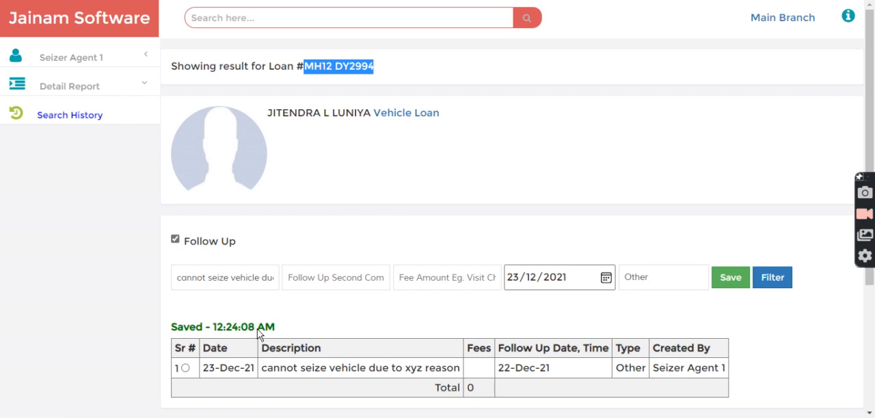
left_click(347, 20)
type("v")
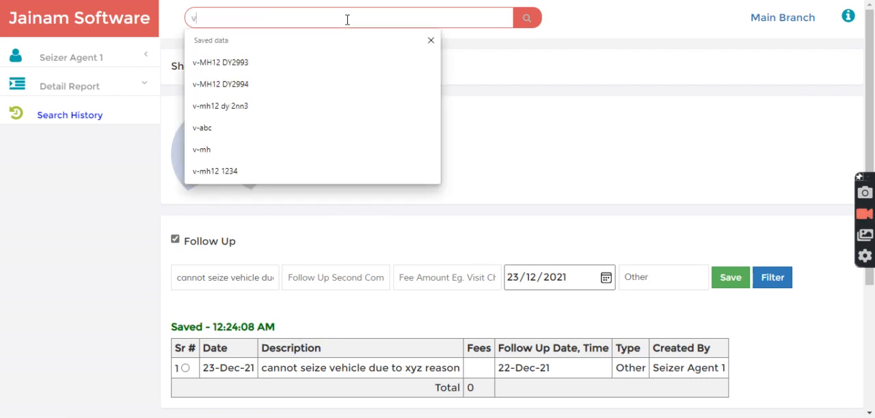
type("-")
key("Down")
key("Down")
key("Return")
key("Return")
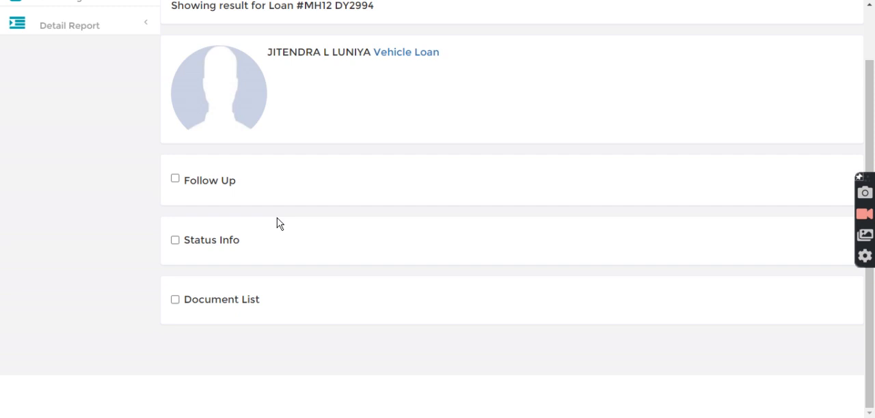
Step: In the loan's Status Info section, change the status to Repossessed
left_click(196, 243)
scroll(267, 244, "down", 1)
left_click(227, 246)
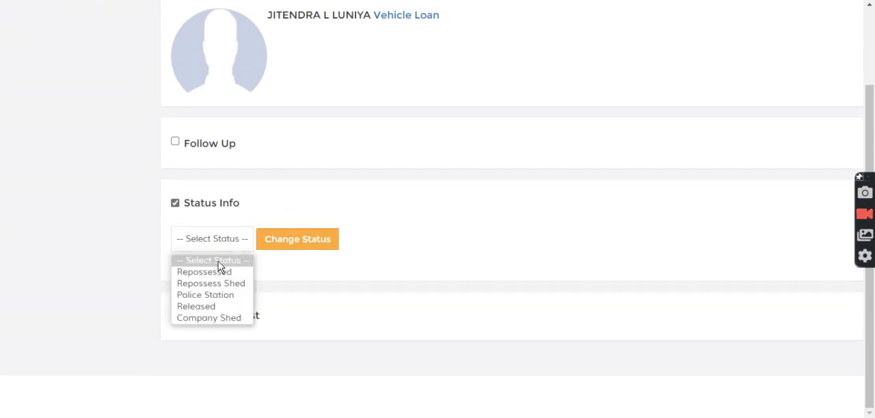
left_click(218, 275)
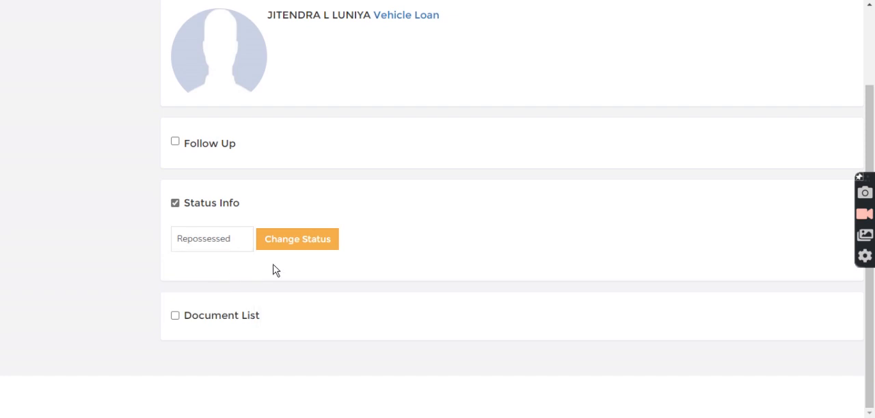
left_click(304, 244)
left_click(195, 296)
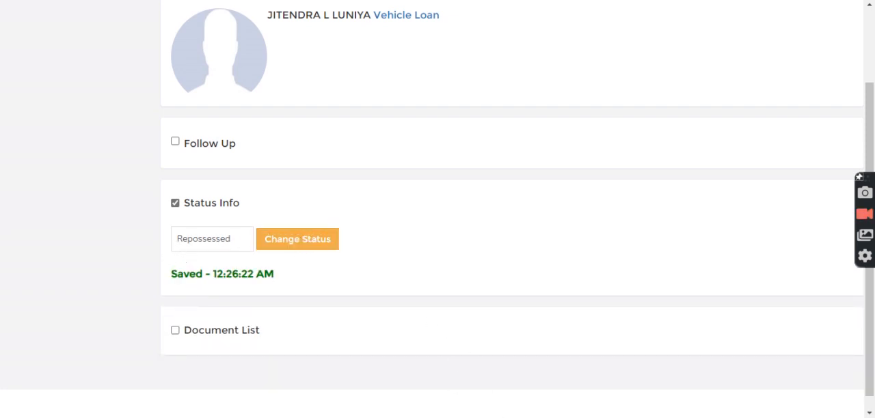
Step: In the admin session, open the Due List status report and refresh it for 23/12/2021
mouse_move(519, 417)
left_click(519, 376)
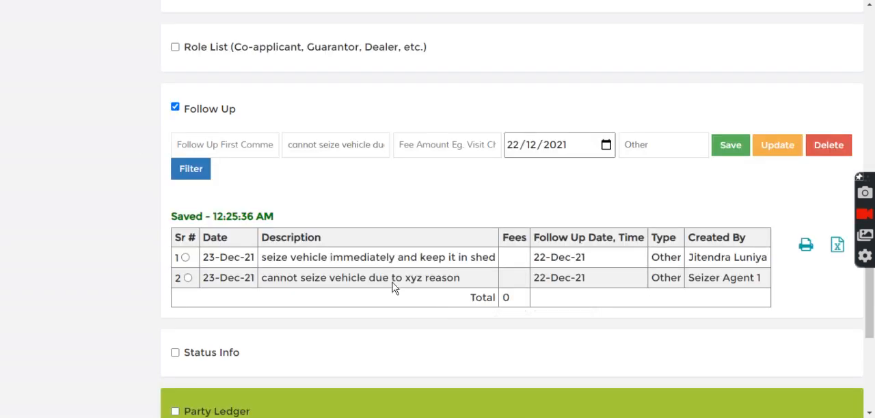
scroll(143, 147, "up", 15)
scroll(142, 148, "up", 3)
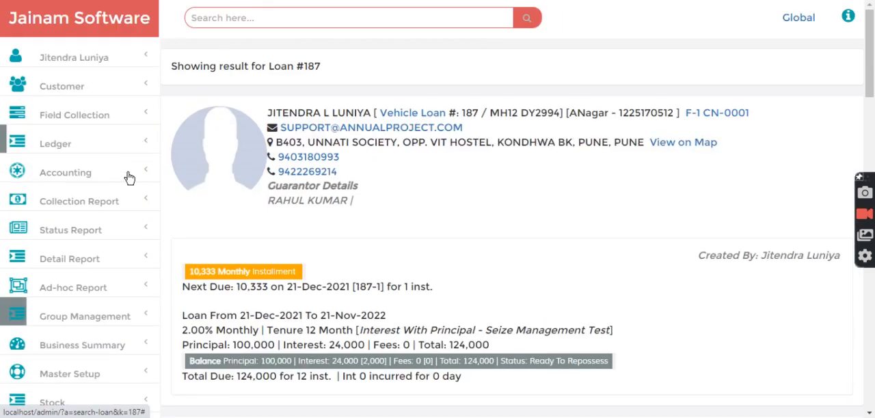
left_click(54, 230)
scroll(80, 274, "down", 1)
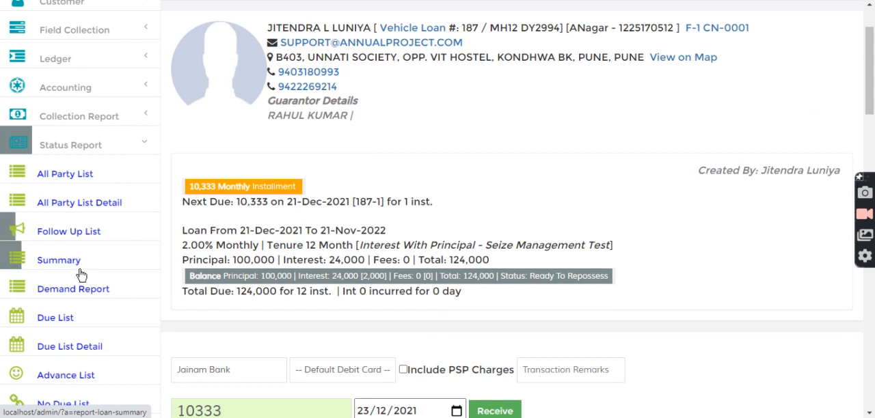
scroll(30, 244, "down", 1)
left_click(59, 240)
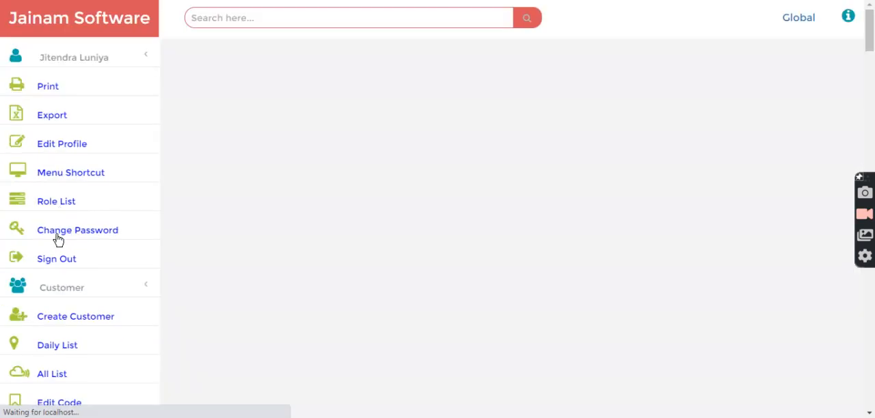
left_click(519, 92)
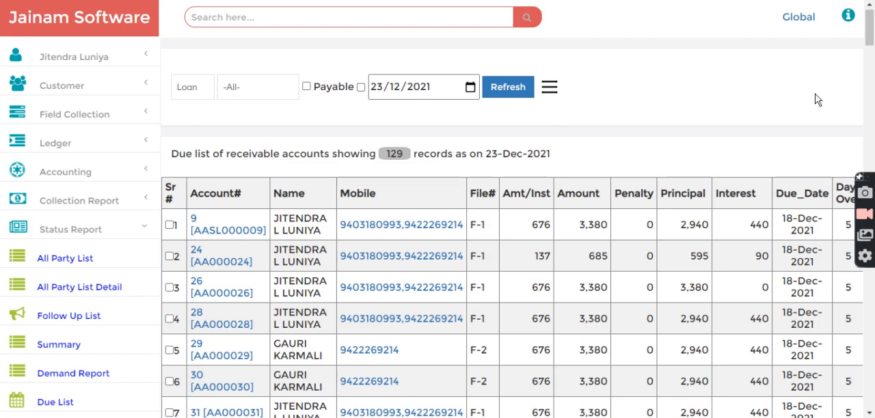
Step: Filter the due list by the Repossessed sub status and review the receivable account listed
left_click(548, 86)
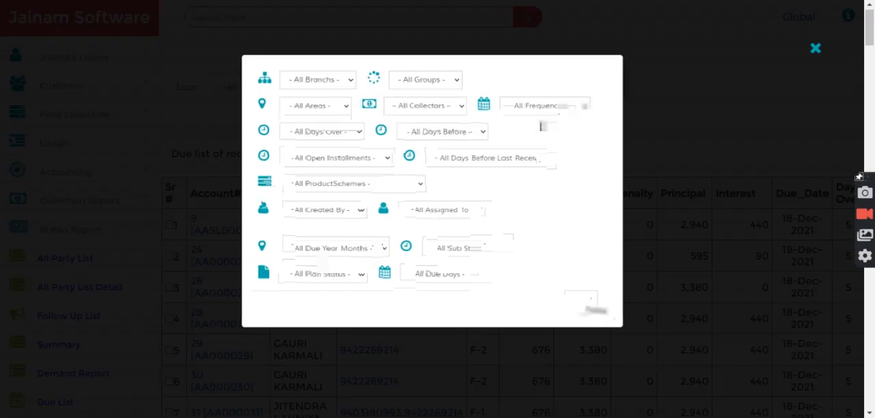
left_click(472, 258)
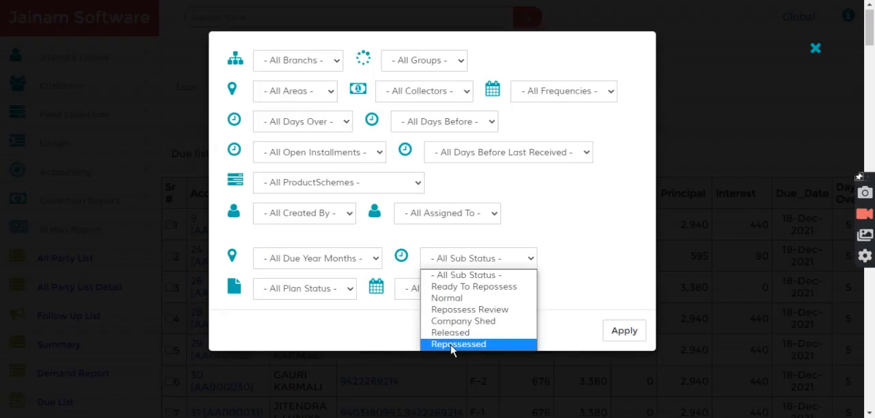
left_click(457, 344)
left_click(622, 331)
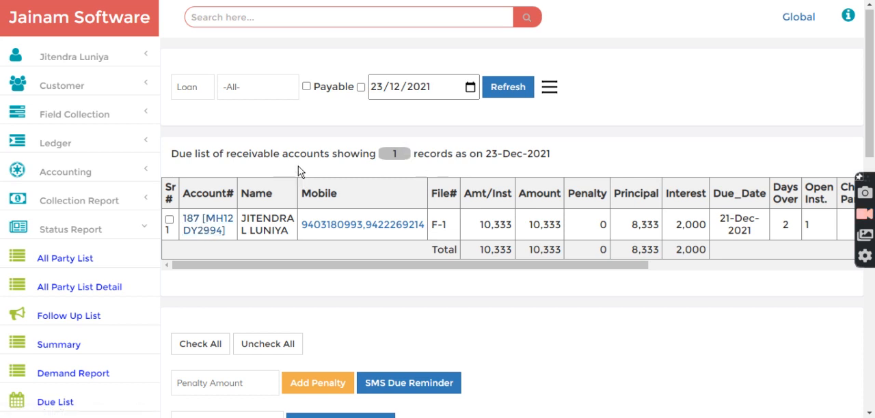
left_click_drag(461, 152, 608, 156)
left_click(607, 158)
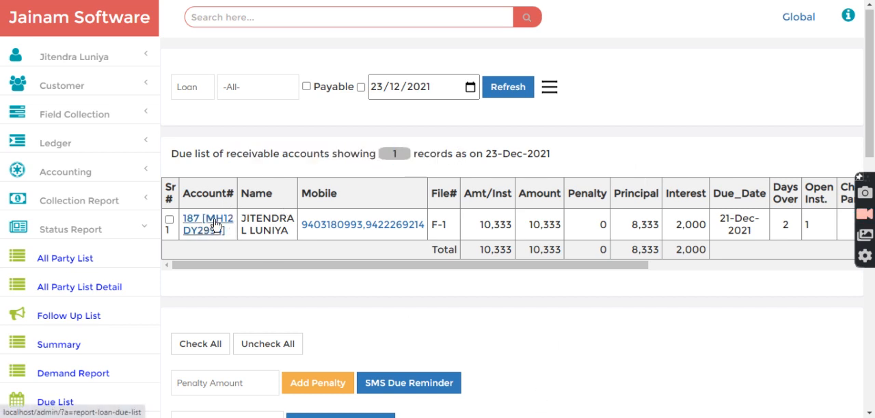
left_click_drag(302, 151, 573, 160)
left_click(572, 160)
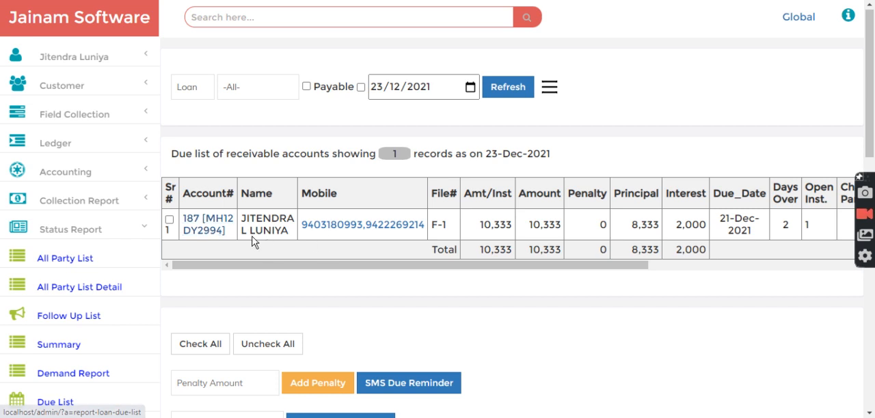
Step: Open the listed vehicle loan and review the statuses that the admin can choose in its Status Info section
left_click(206, 230)
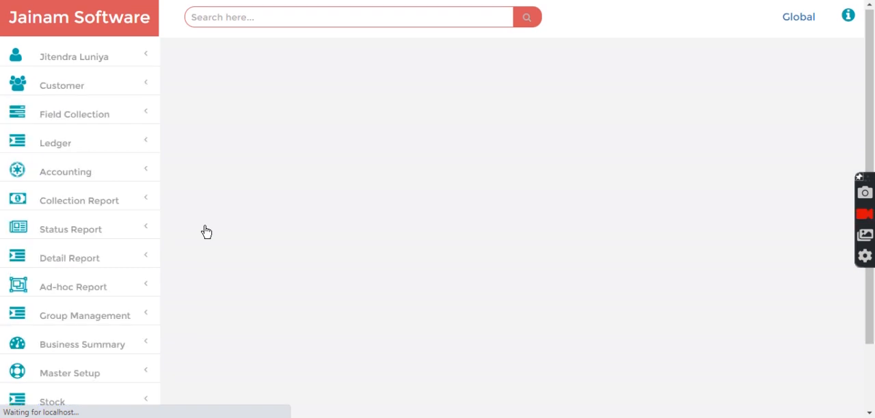
scroll(300, 267, "down", 10)
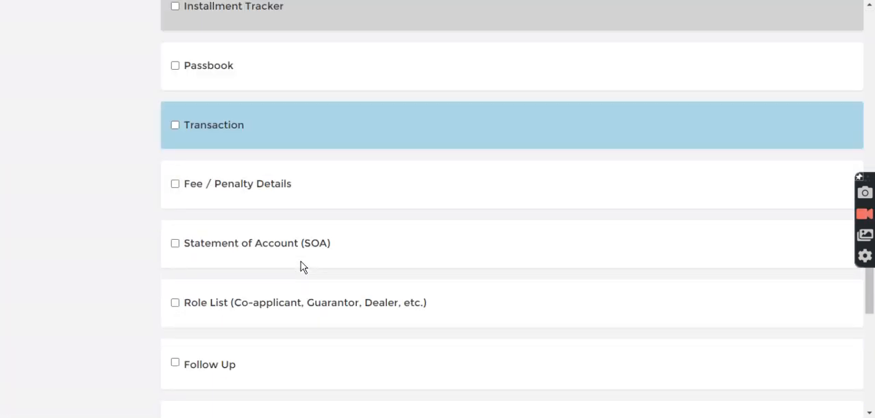
scroll(303, 267, "down", 4)
scroll(301, 266, "down", 2)
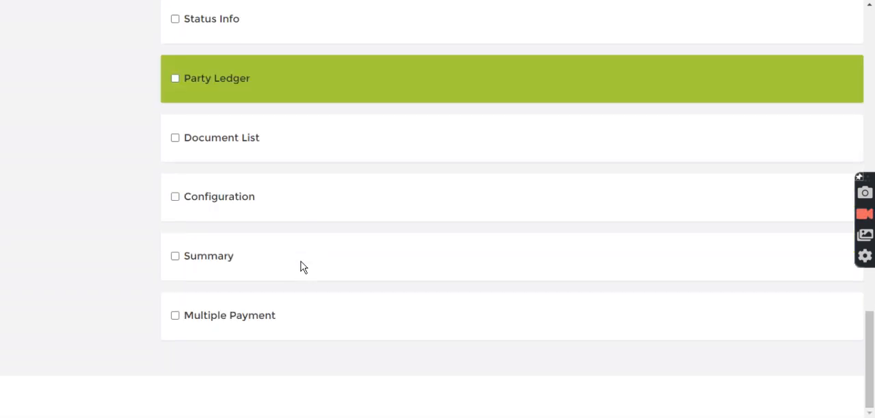
scroll(294, 267, "up", 3)
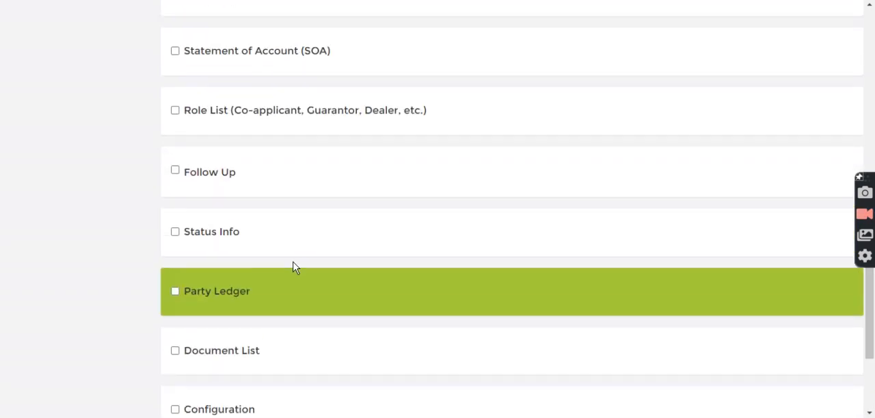
left_click(205, 233)
left_click(231, 267)
left_click_drag(351, 121, 346, 236)
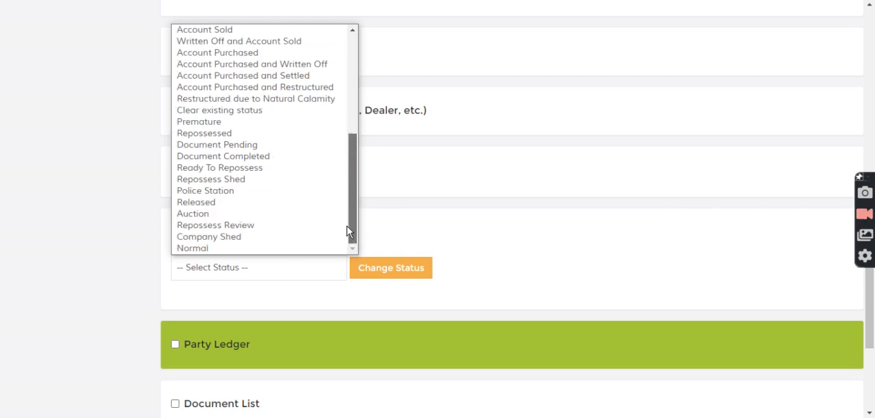
left_click(482, 237)
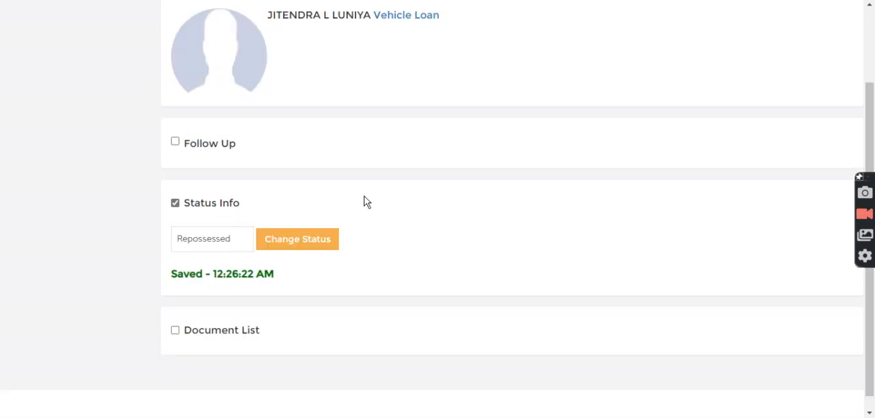
Step: In the seizer agent session, change the vehicle loan's status to Repossess Shed
left_click(213, 244)
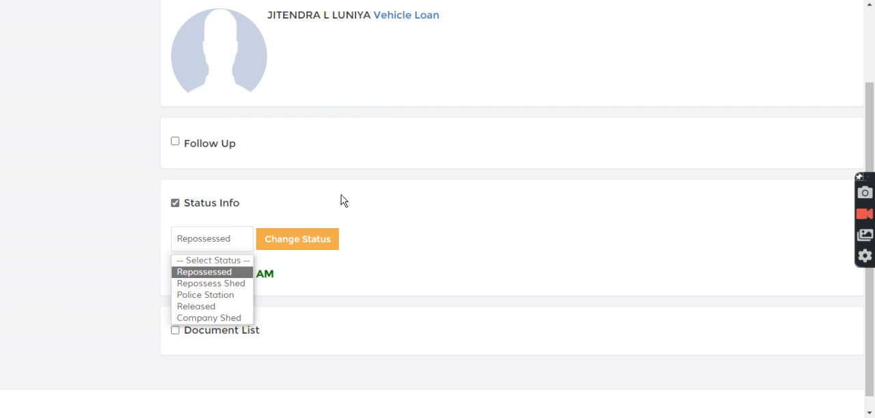
left_click(208, 285)
left_click(285, 246)
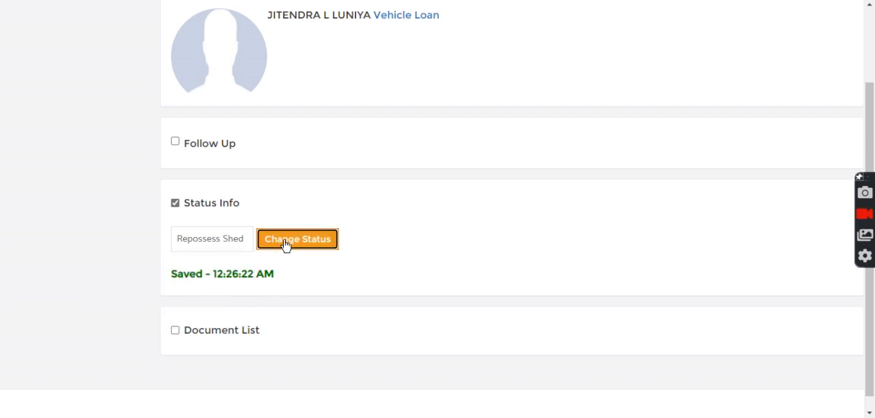
left_click(193, 295)
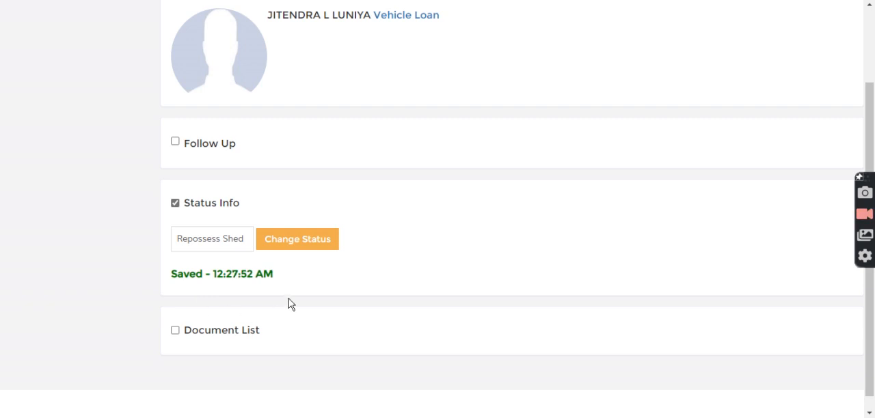
Step: Open the upload form in the loan's Document List, choose the Vehicle document type, and close the form without uploading
left_click(188, 333)
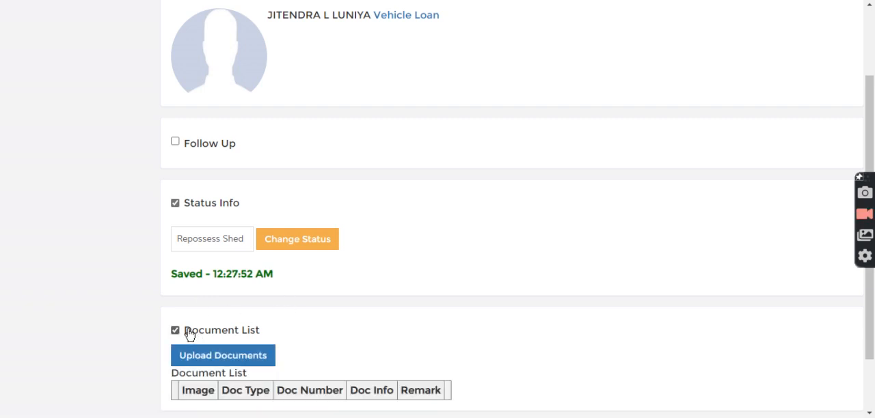
scroll(205, 321, "down", 1)
left_click(250, 285)
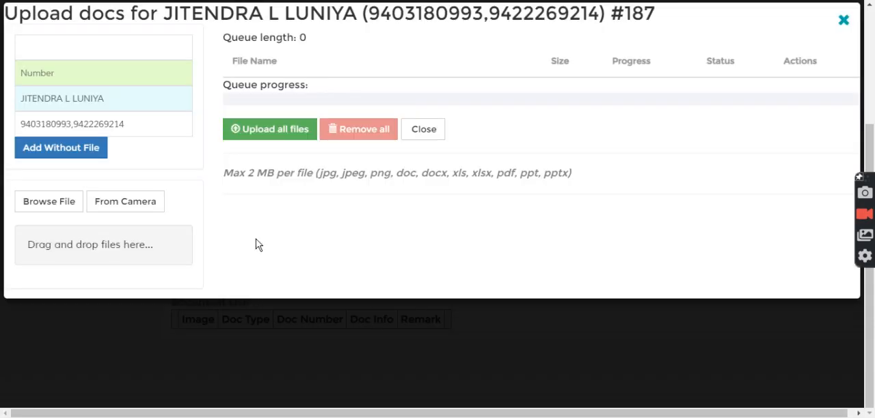
left_click(102, 49)
scroll(109, 233, "down", 2)
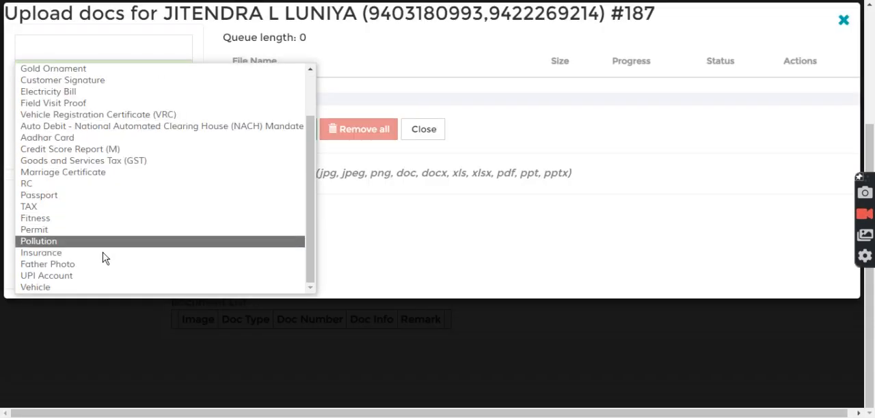
left_click(41, 288)
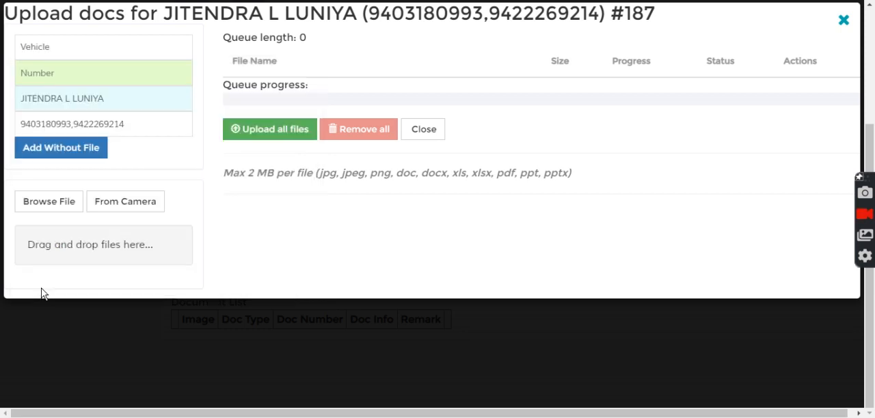
left_click(102, 49)
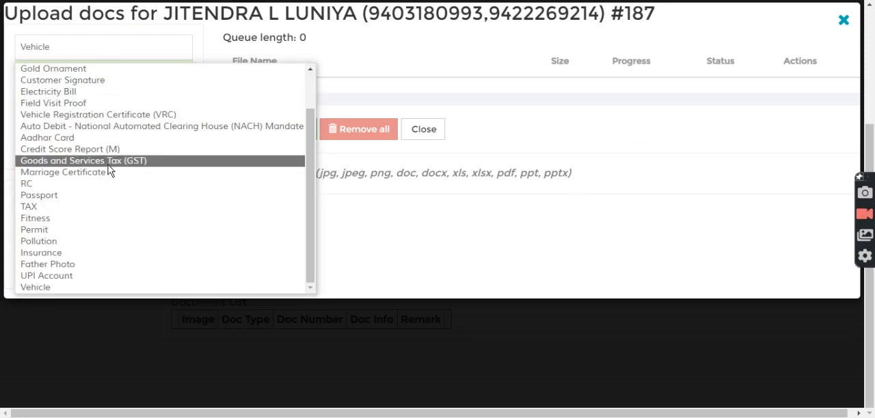
left_click(119, 296)
left_click(130, 49)
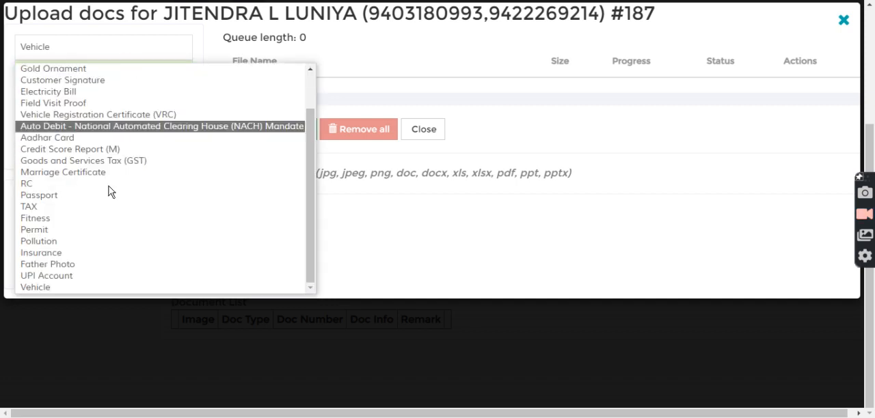
left_click(99, 290)
left_click(843, 20)
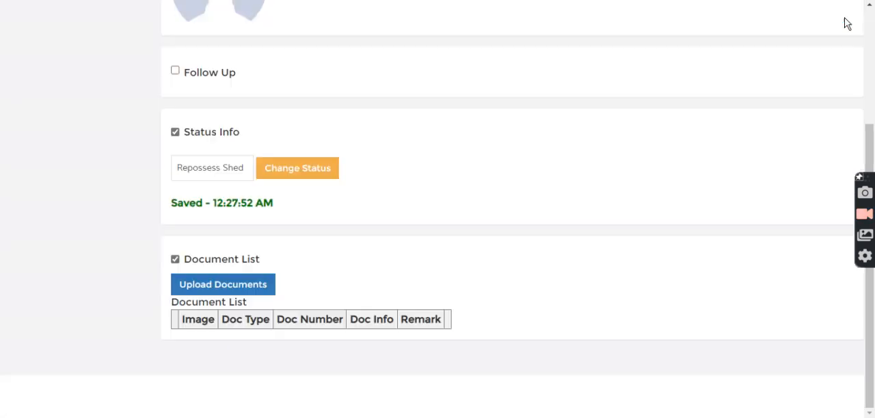
Step: In the admin session, open the Document List page from the master setup options
scroll(444, 352, "up", 3)
scroll(175, 145, "up", 15)
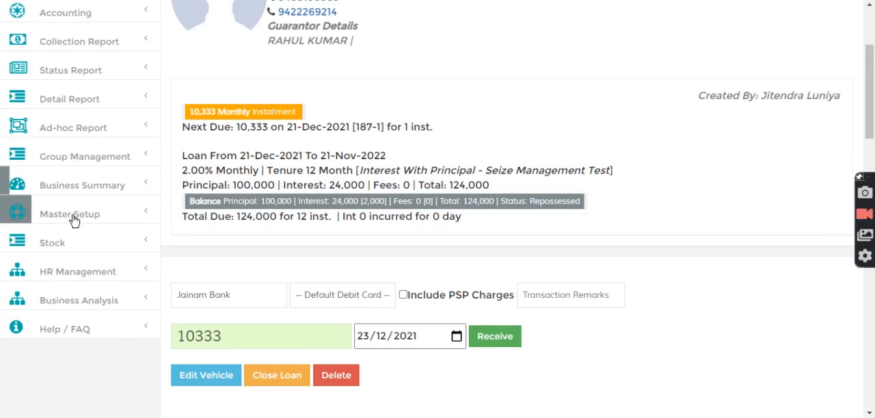
left_click(74, 220)
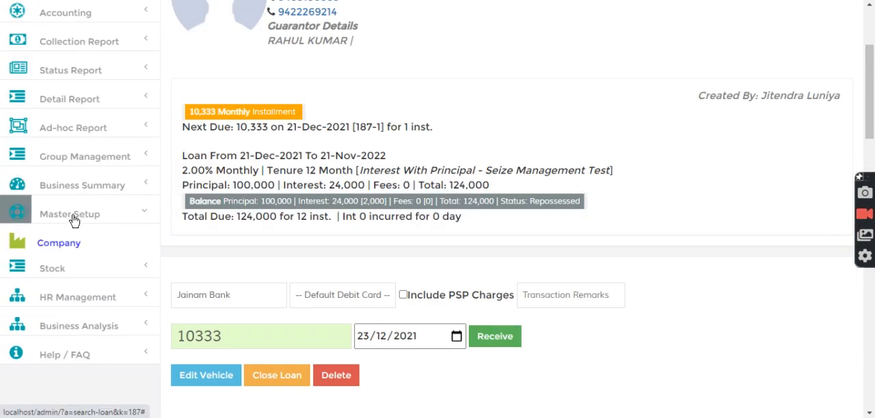
scroll(72, 226, "down", 1)
left_click(68, 234)
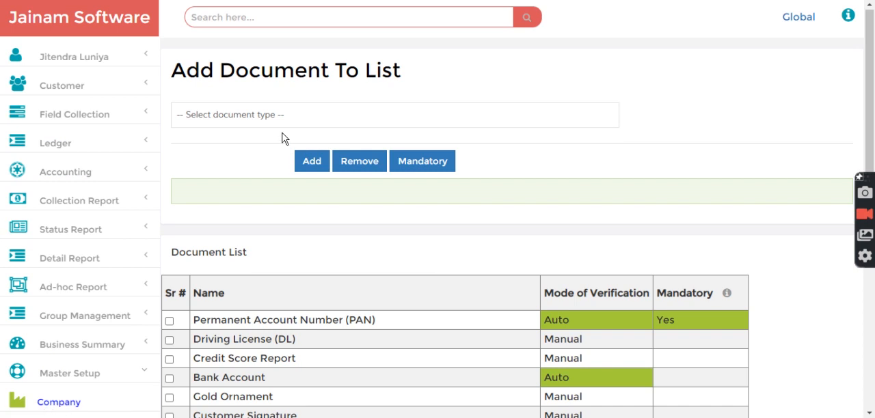
Step: Choose the Vehicle Shed document type and add it to the company's document list
left_click(284, 116)
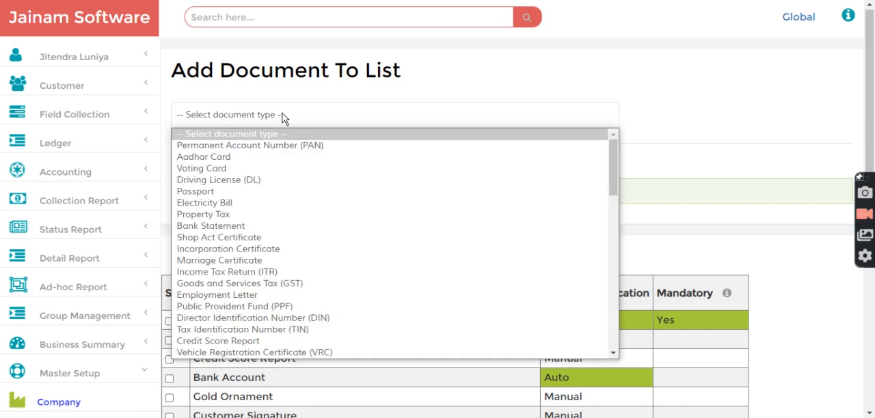
key("v")
key("v")
key("Down")
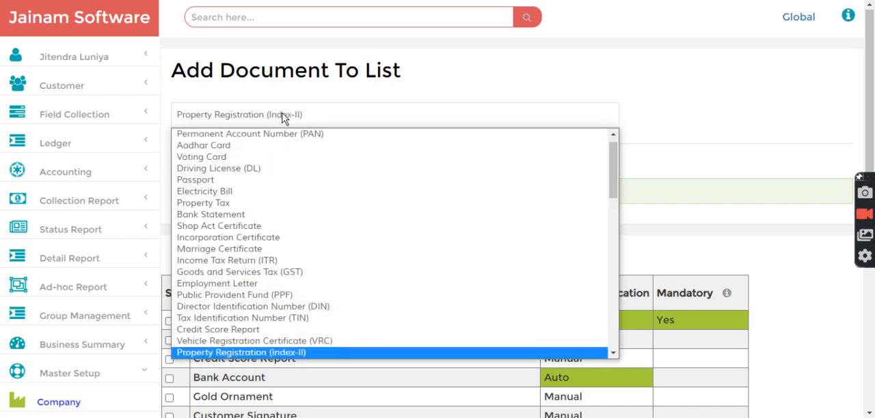
key("Down")
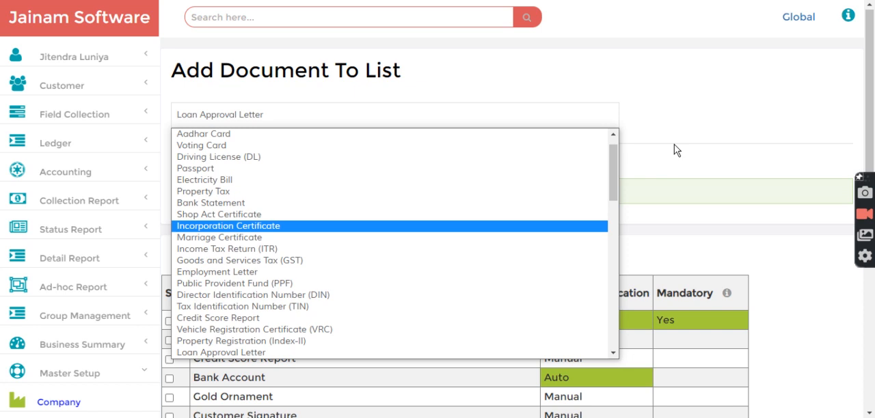
left_click_drag(613, 173, 609, 343)
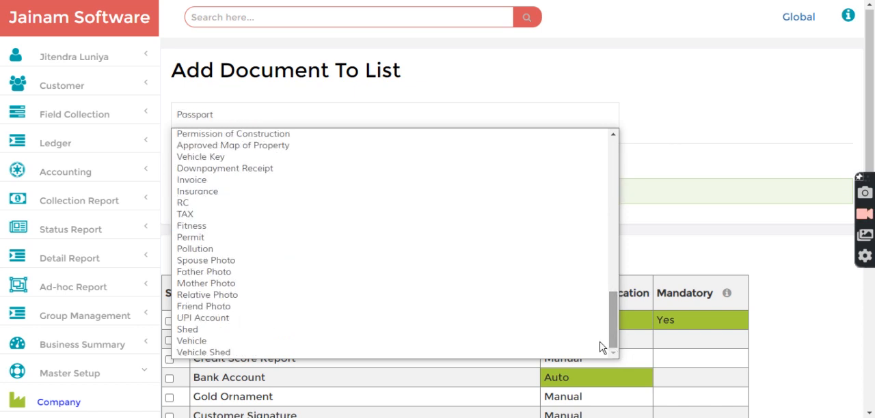
left_click(281, 352)
left_click(311, 163)
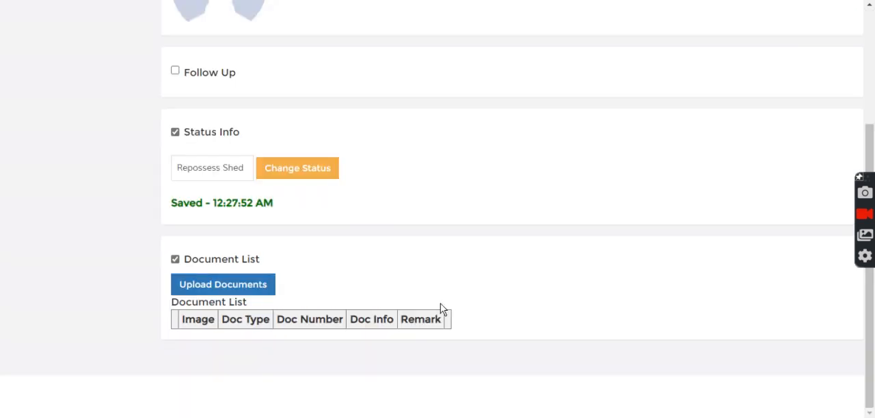
scroll(320, 109, "up", 3)
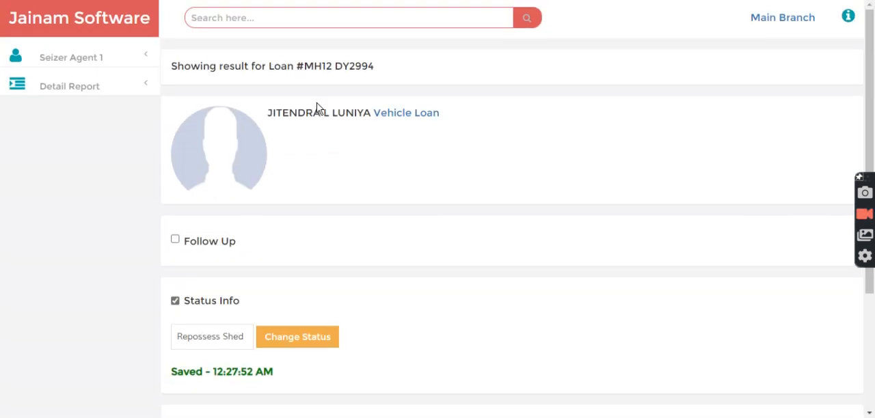
left_click_drag(304, 66, 384, 71)
key("ctrl+c")
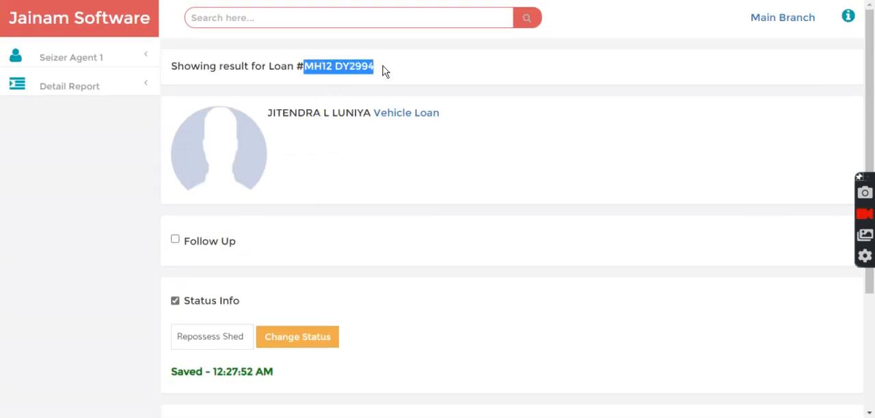
left_click(351, 23)
type("v")
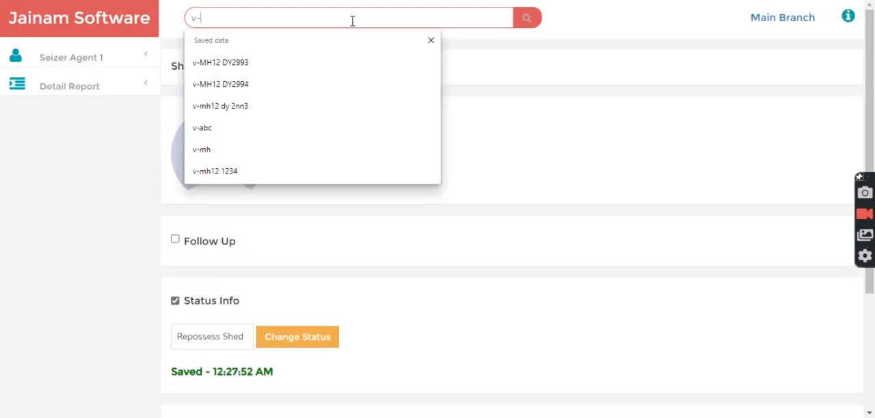
type("-")
key("ctrl+v")
key("Return")
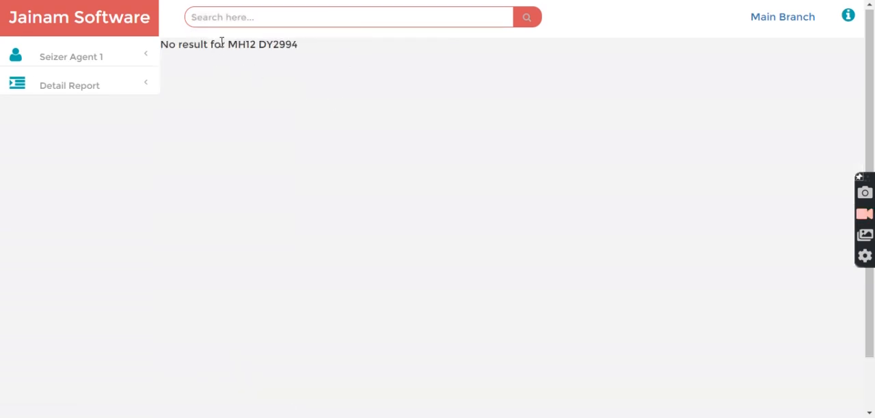
left_click_drag(228, 44, 300, 48)
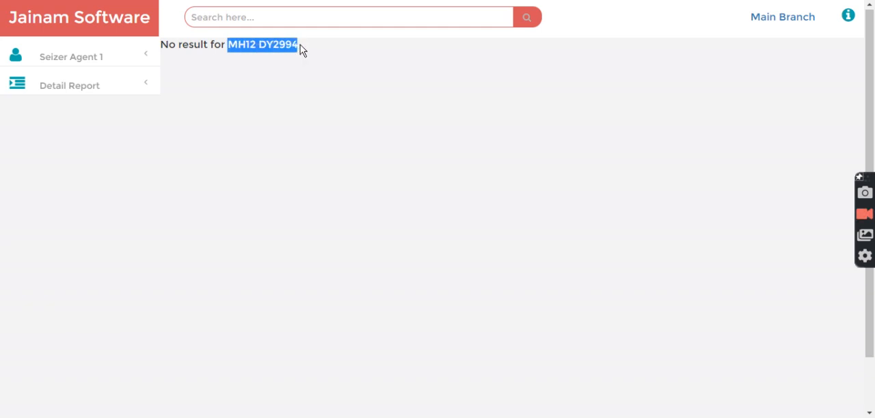
left_click(268, 59)
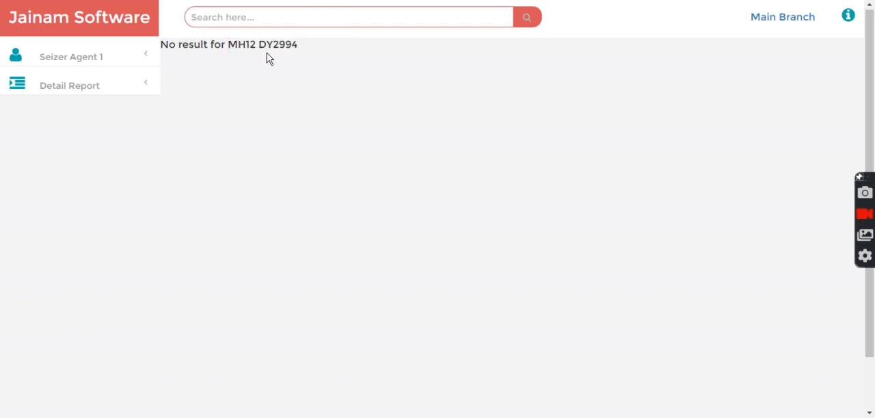
left_click_drag(230, 45, 330, 50)
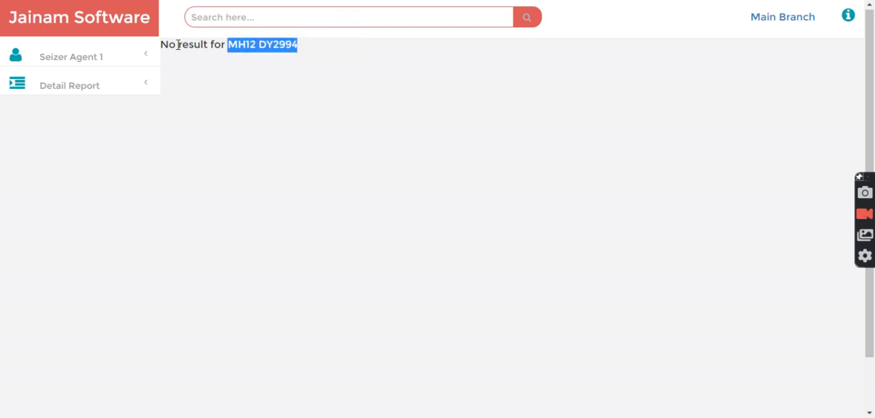
left_click_drag(164, 45, 303, 50)
left_click(235, 49)
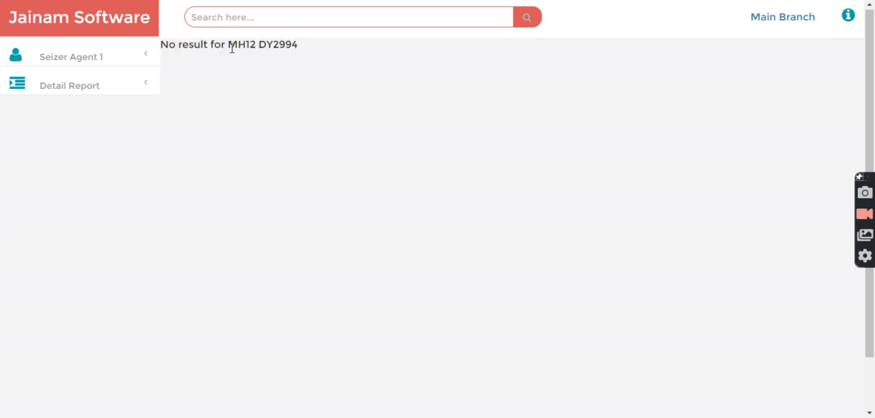
left_click_drag(229, 48, 316, 53)
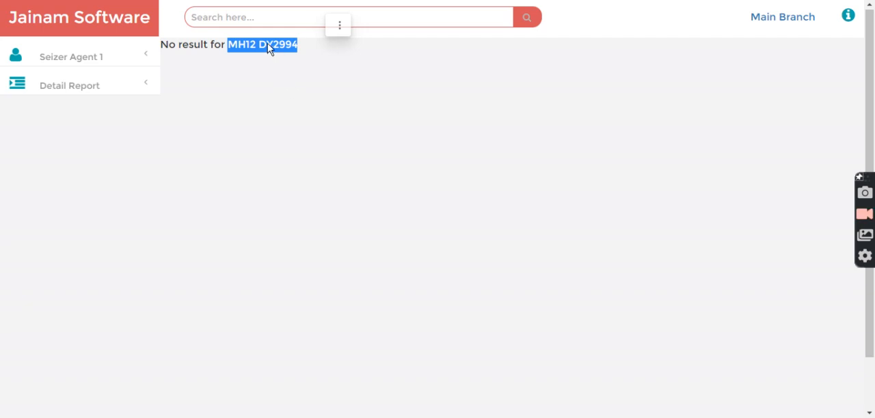
left_click(227, 44)
left_click_drag(229, 47, 312, 48)
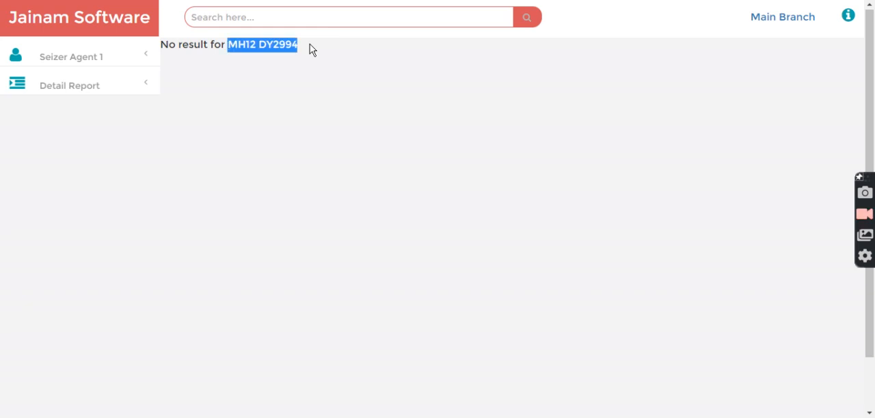
left_click(264, 50)
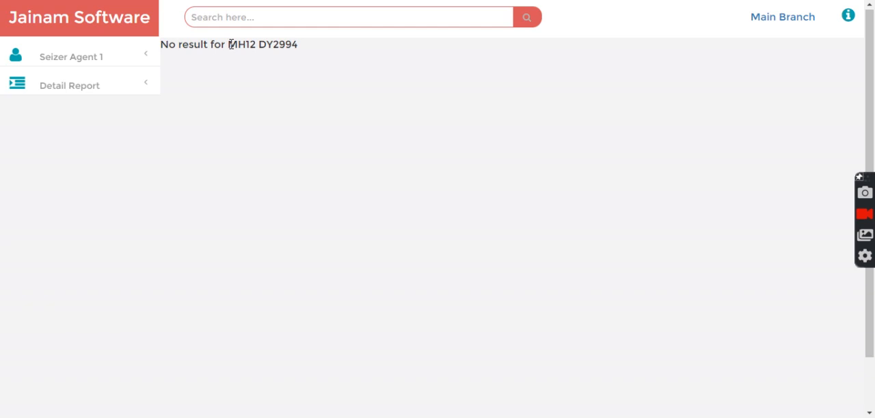
left_click_drag(230, 44, 307, 48)
left_click(305, 55)
left_click_drag(228, 46, 315, 53)
key("ctrl+c")
left_click(310, 57)
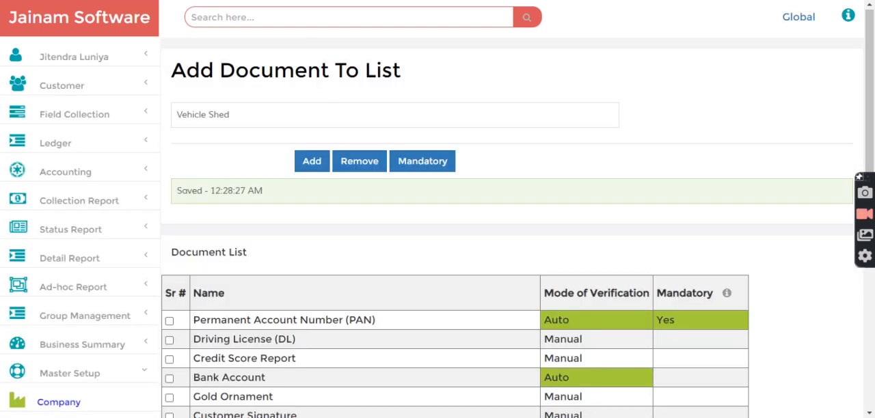
left_click(304, 157)
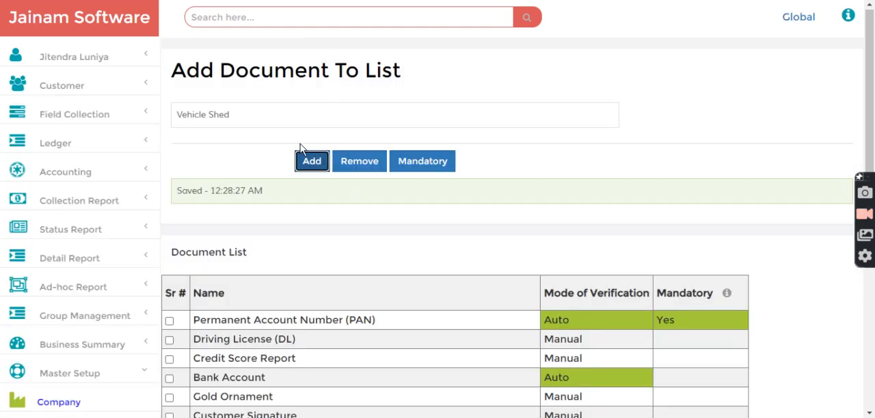
left_click(253, 17)
type("v-")
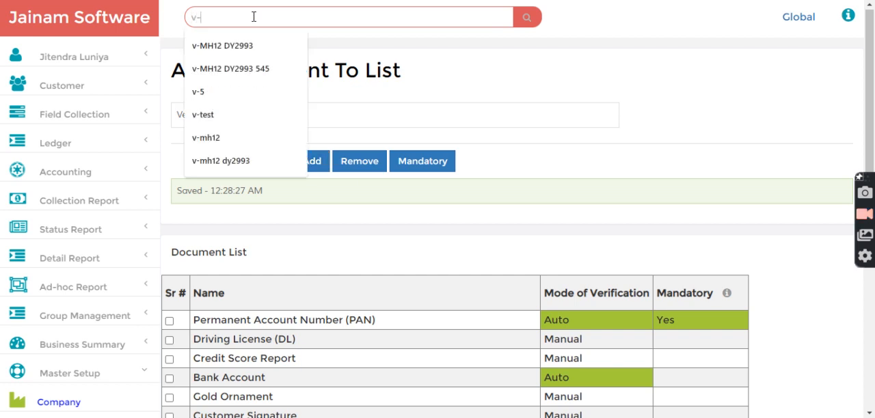
key("ctrl+v")
key("Return")
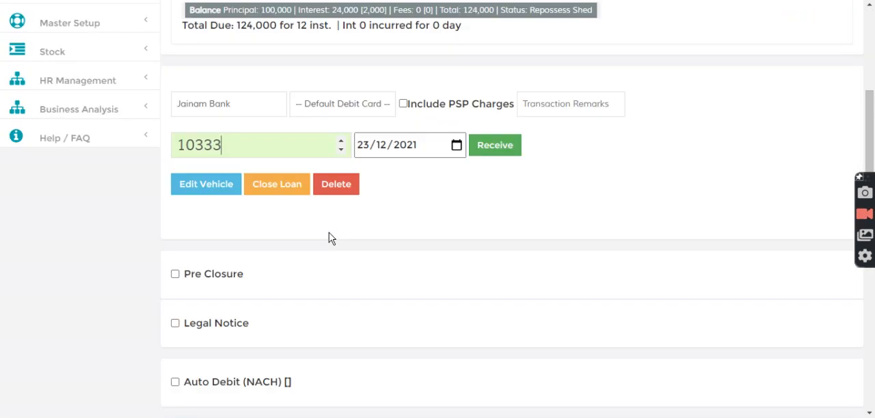
Step: Change the vehicle loan's status to Ready To Repossess in its Status Info section
scroll(335, 256, "down", 5)
scroll(336, 255, "down", 6)
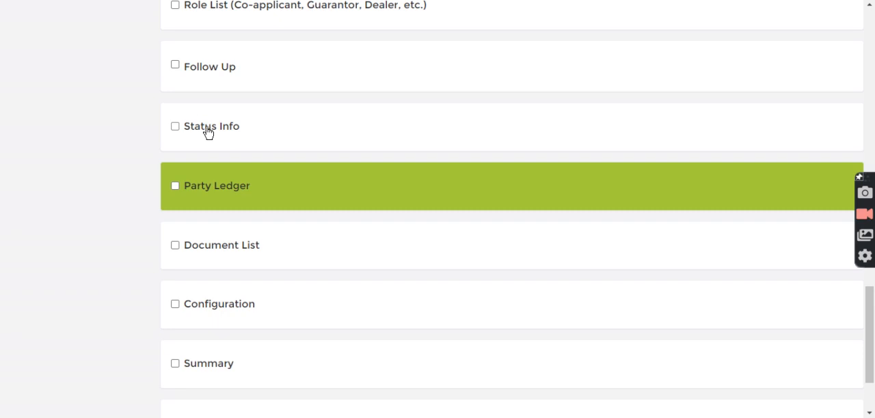
left_click(205, 129)
left_click(261, 168)
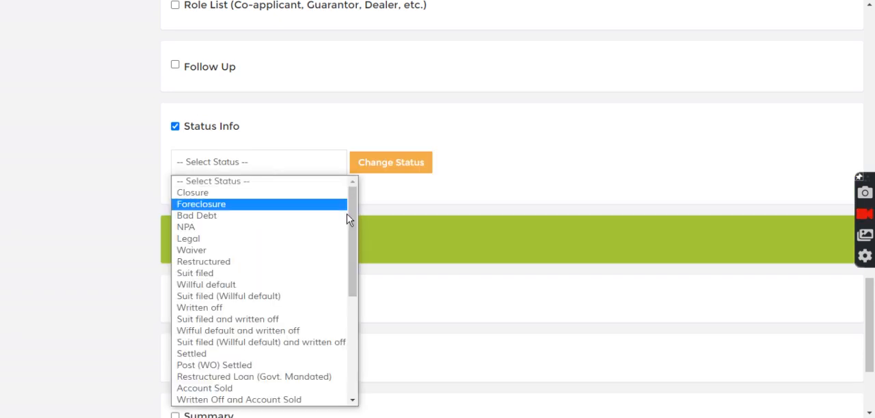
scroll(347, 289, "down", 6)
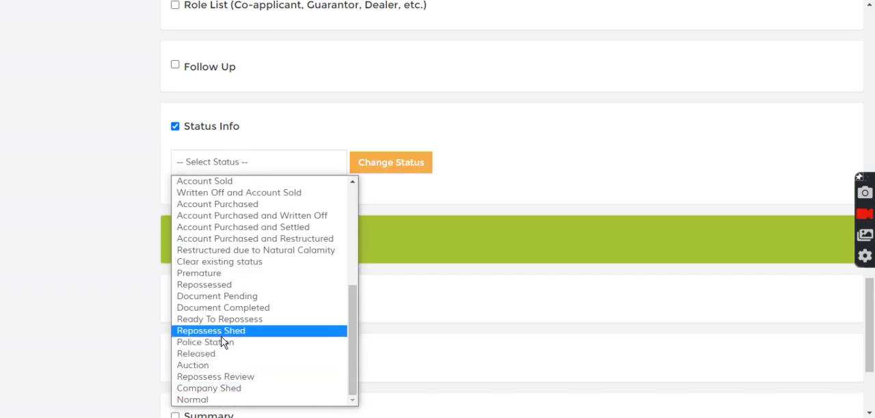
left_click(225, 319)
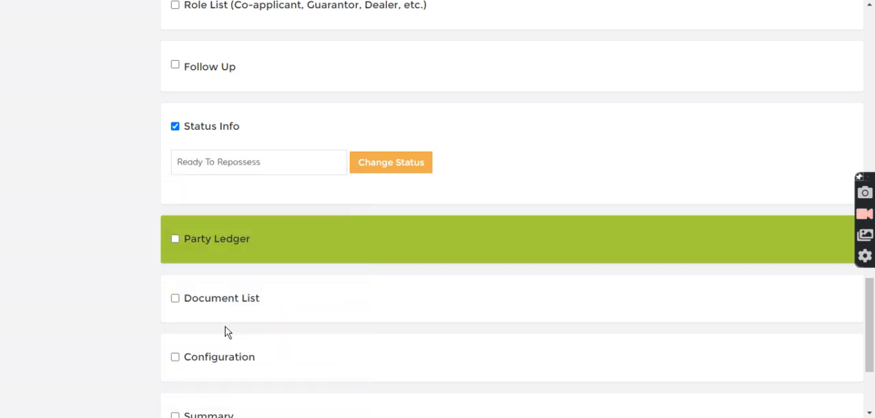
left_click(391, 166)
left_click(183, 219)
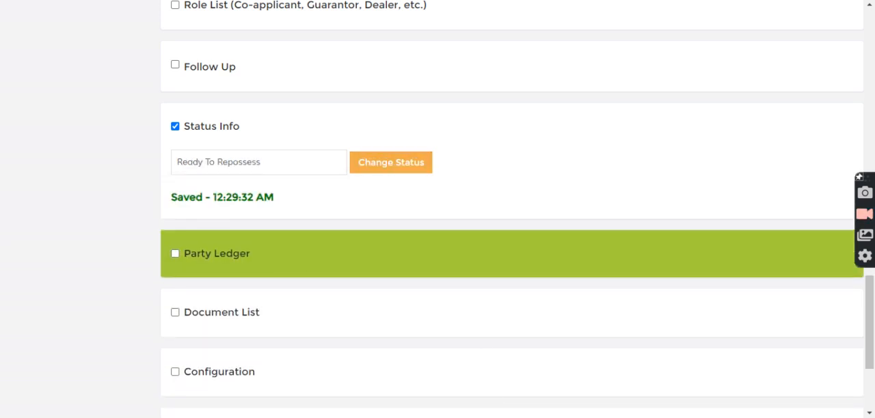
key("alt+Tab")
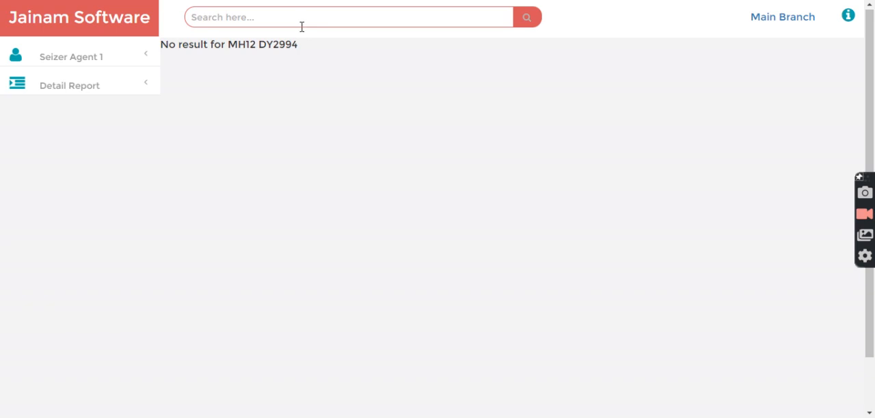
left_click(297, 20)
type("v-")
key("Down")
key("Down")
key("Return")
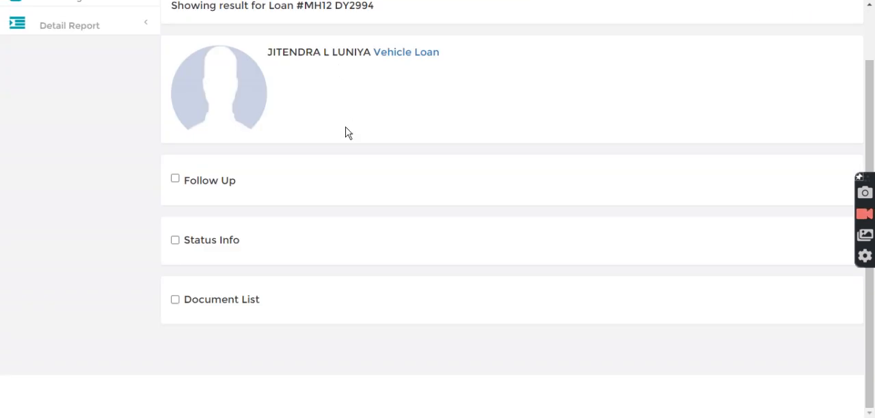
Step: Open the upload form in the loan's Document List and select the Vehicle Shed document type
left_click(211, 305)
left_click(225, 285)
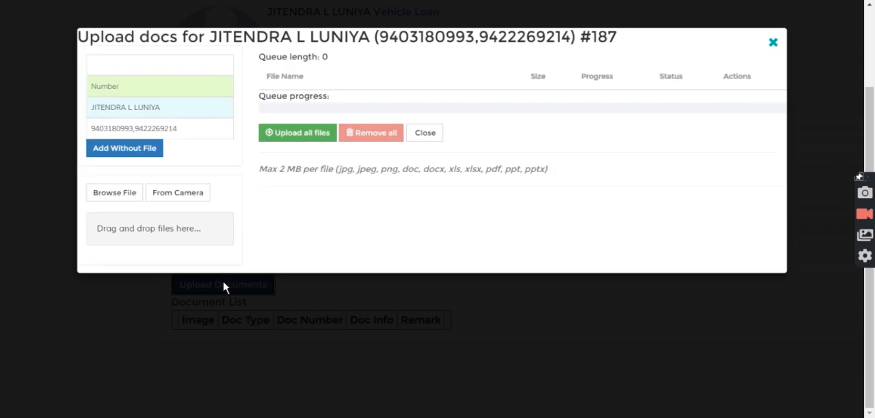
left_click(146, 52)
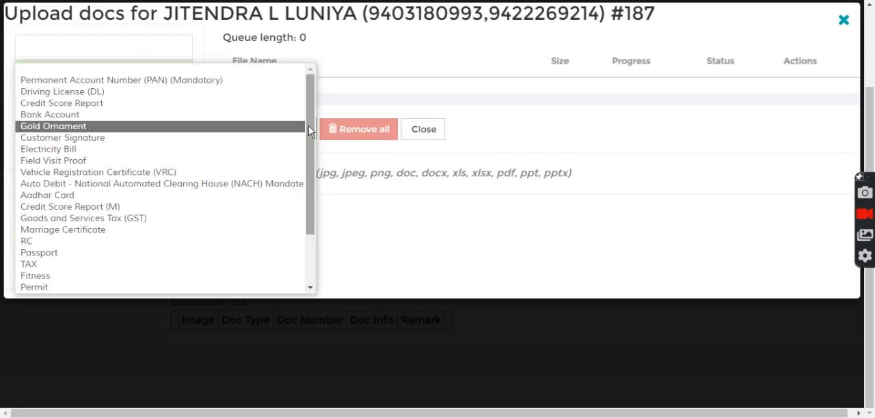
left_click_drag(309, 125, 308, 179)
left_click(46, 287)
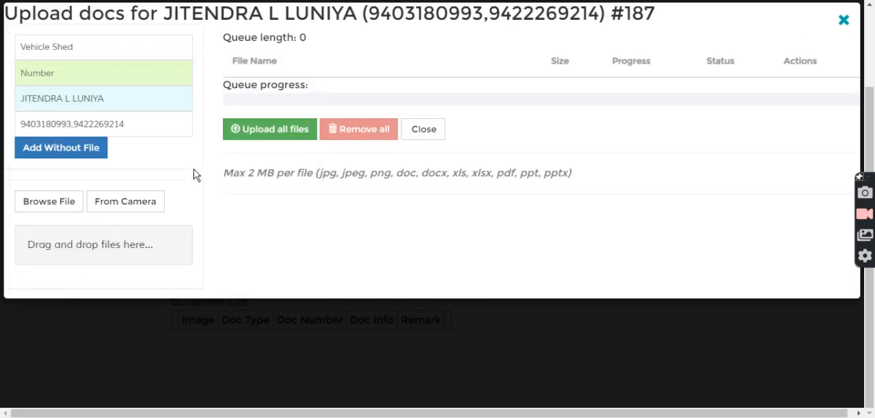
Step: Add the Vehicle Shed document with number SHED 1234 without a file, upload it, and close the upload form
left_click(71, 73)
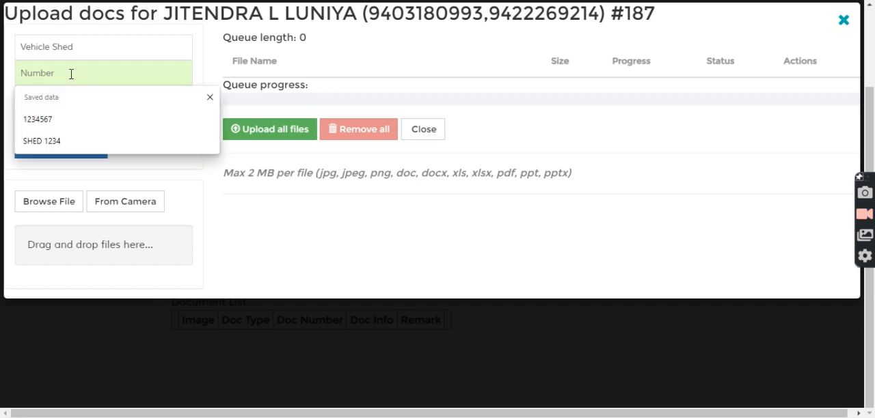
left_click(32, 142)
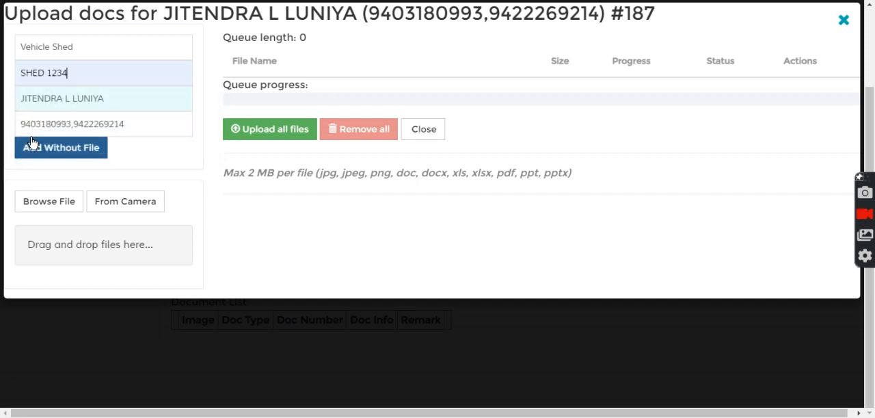
left_click_drag(127, 98, 14, 104)
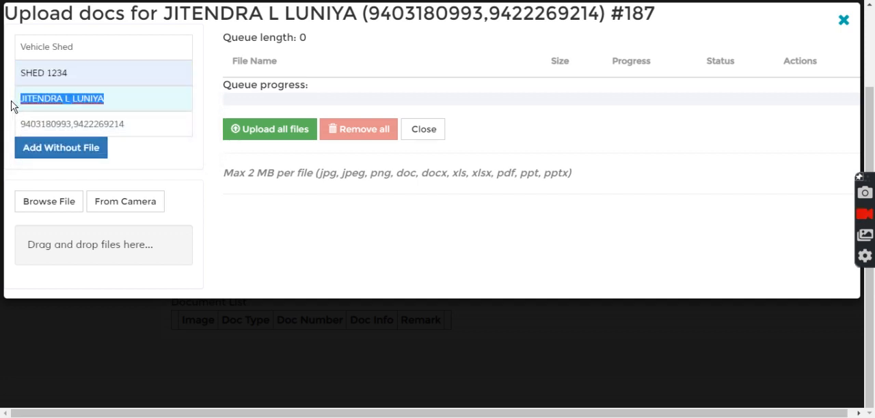
left_click(146, 124)
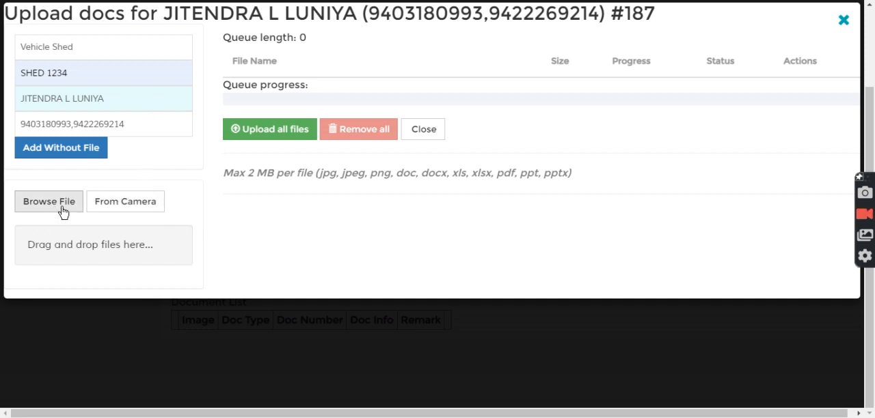
left_click(93, 152)
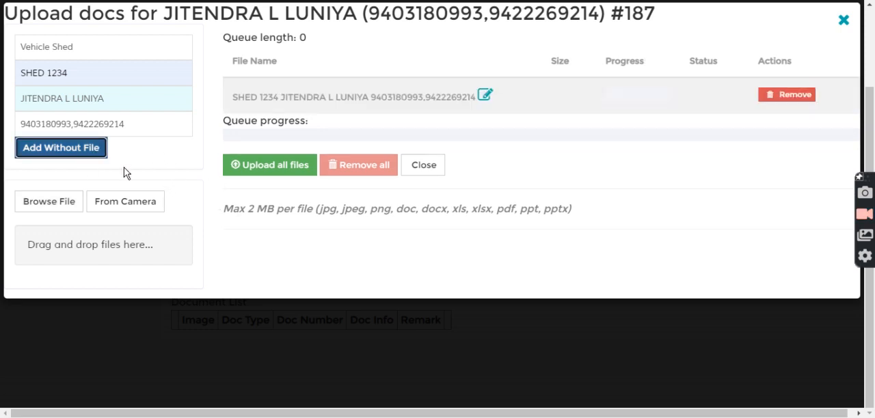
left_click(280, 166)
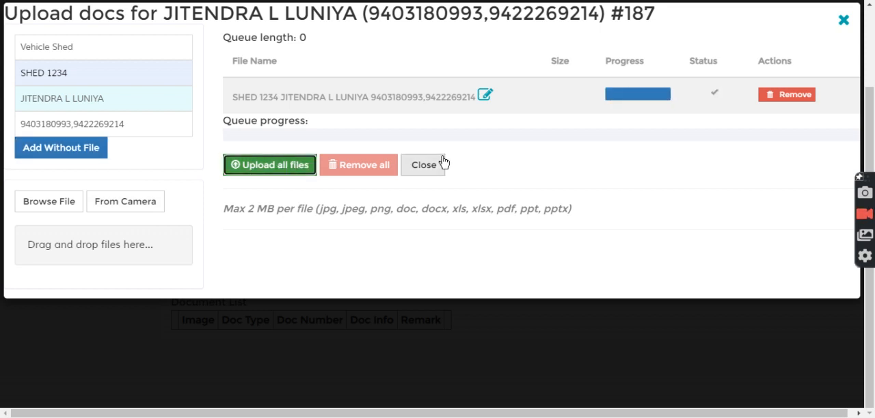
left_click(426, 171)
Step: Open the loan's Document List in the seizer agent session to review the uploaded shed document
left_click(226, 264)
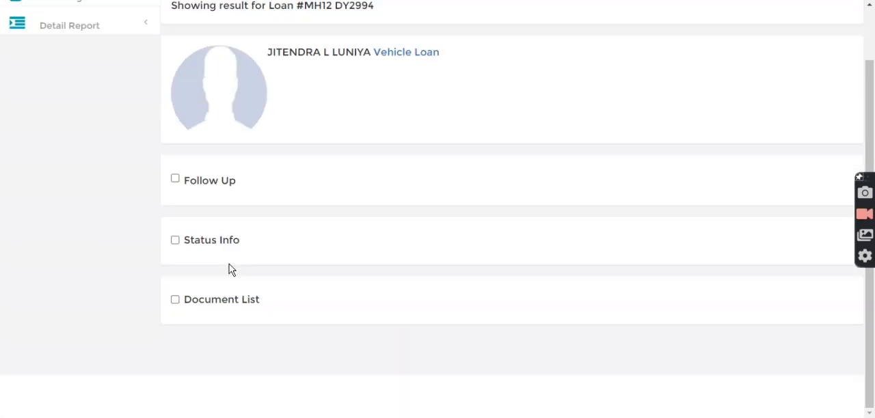
left_click(215, 303)
scroll(225, 305, "down", 2)
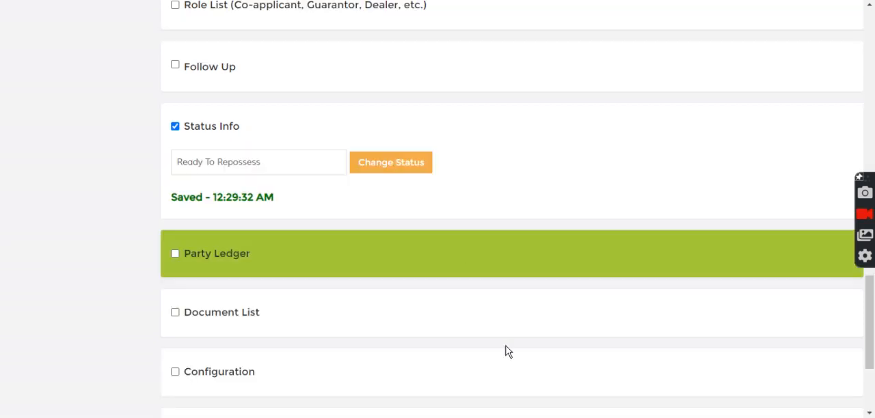
Step: Switch to the admin session and open the vehicle loan's Document List to review the agent's shed document
scroll(330, 129, "up", 1)
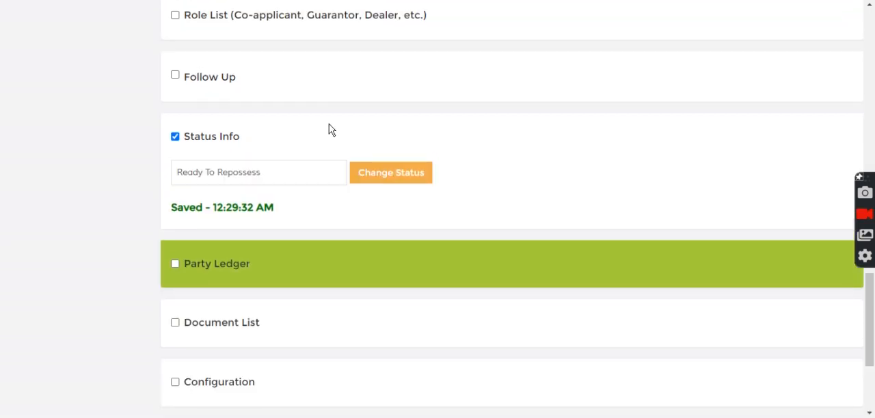
scroll(332, 140, "down", 3)
left_click(219, 140)
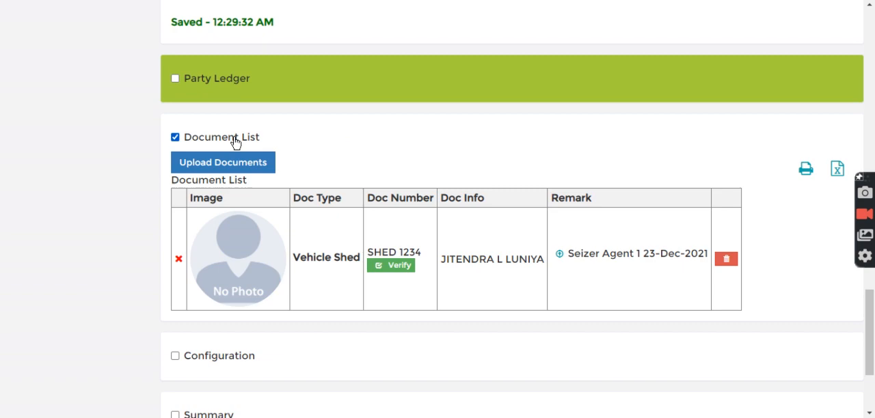
scroll(240, 146, "down", 2)
scroll(248, 149, "up", 3)
scroll(248, 149, "up", 5)
scroll(267, 173, "down", 4)
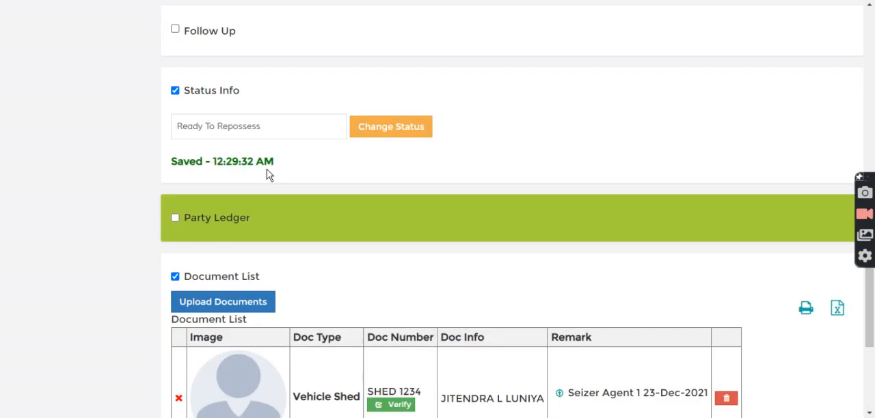
Step: Upload a Permanent Account Number (PAN) document without a file, entering its document number, and close the upload form
left_click(210, 302)
left_click(119, 47)
left_click(104, 77)
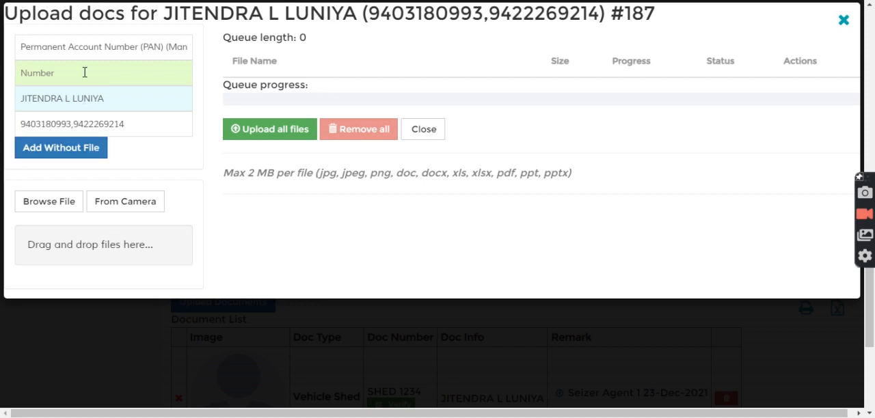
left_click(85, 73)
type("1234")
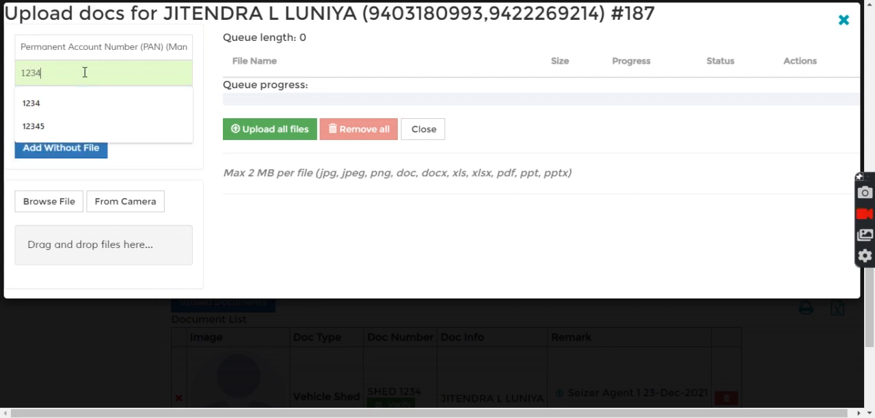
type("56789")
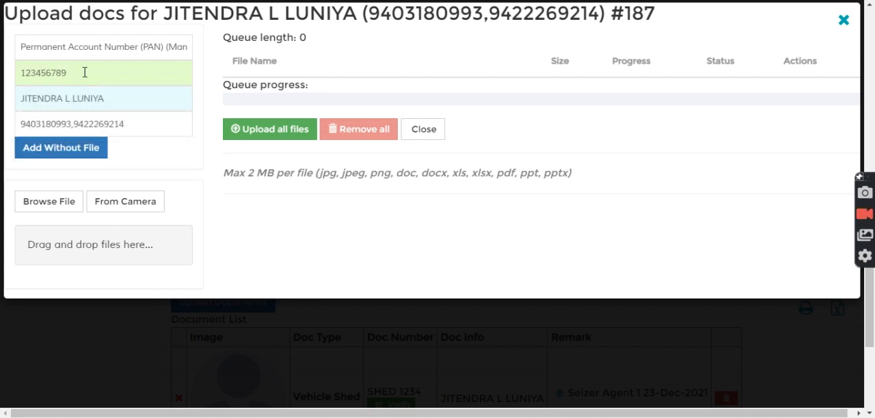
left_click(60, 148)
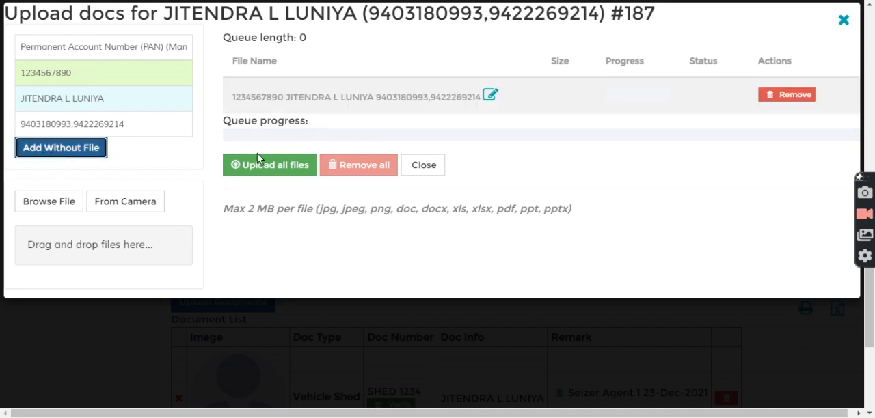
left_click(247, 164)
left_click(431, 167)
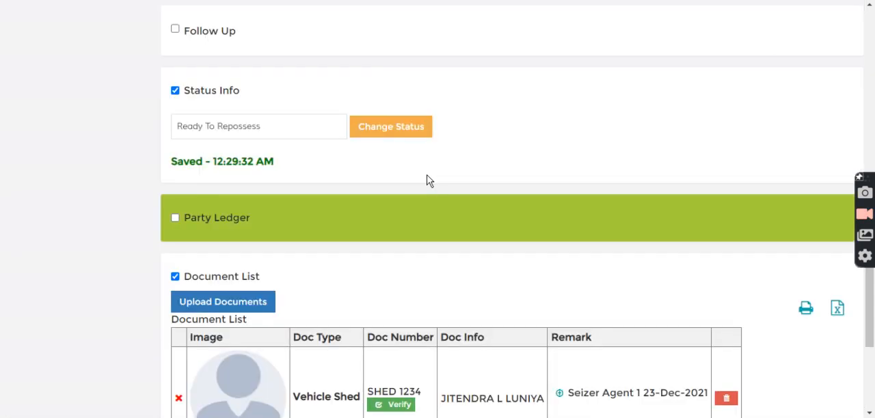
Step: Reload the Document List in the admin session and review the vehicle shed and PAN documents
left_click(237, 276)
left_click(232, 277)
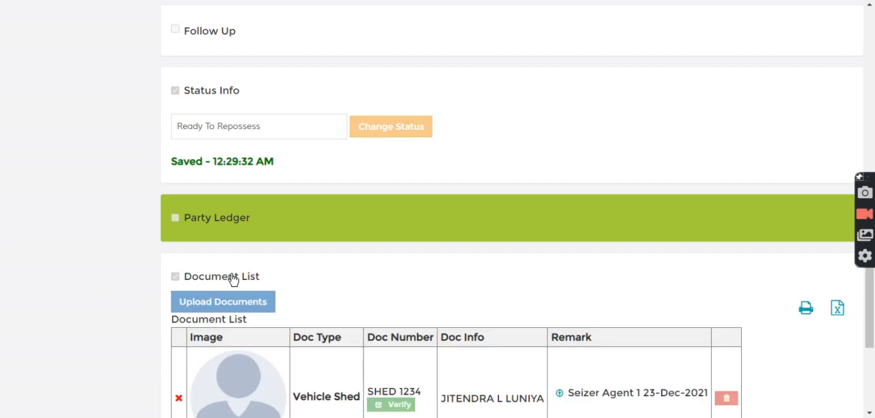
scroll(240, 304, "down", 3)
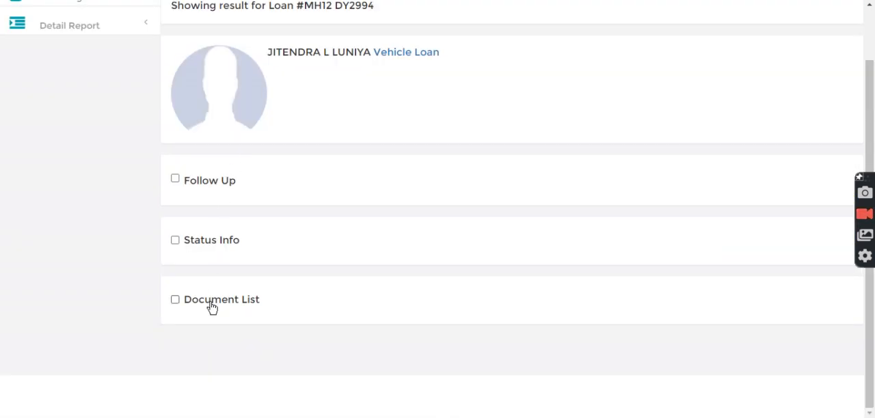
Step: Return to the seizer agent session, reload the Document List, and review the documents and loan details available to the agent
left_click(212, 306)
scroll(383, 274, "down", 2)
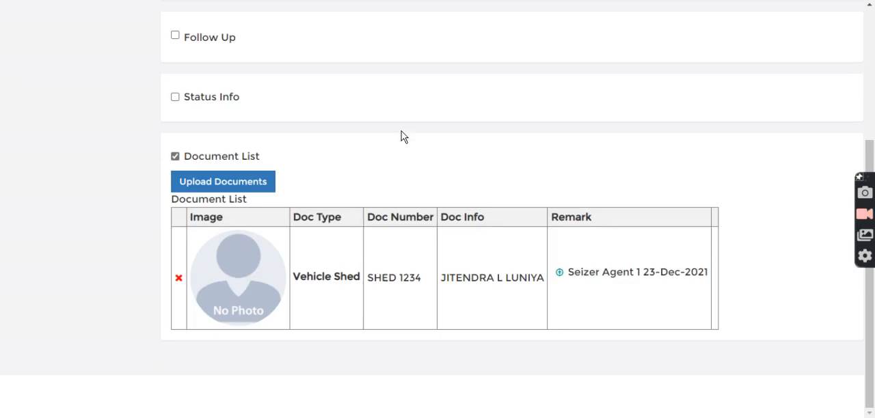
scroll(403, 212, "up", 3)
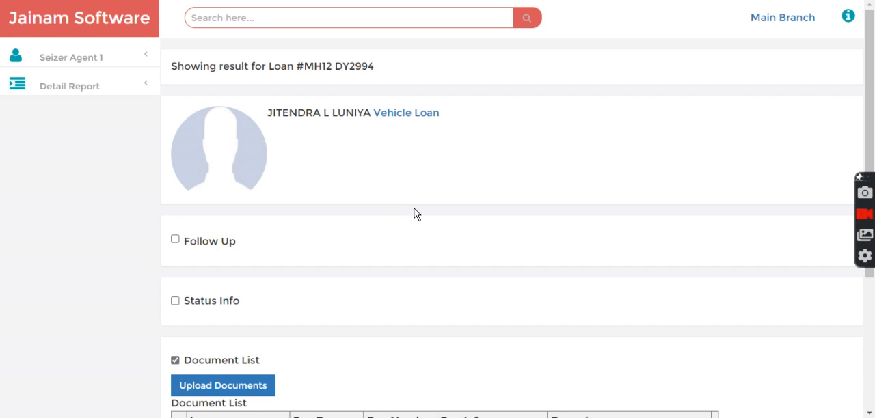
scroll(416, 214, "down", 3)
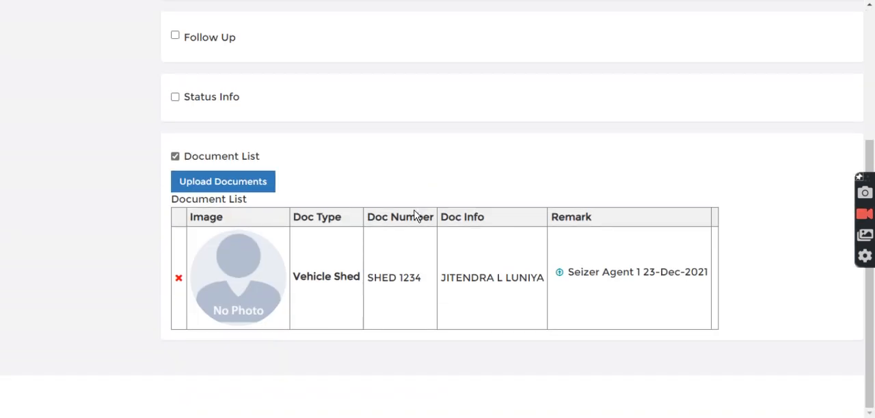
scroll(416, 215, "up", 3)
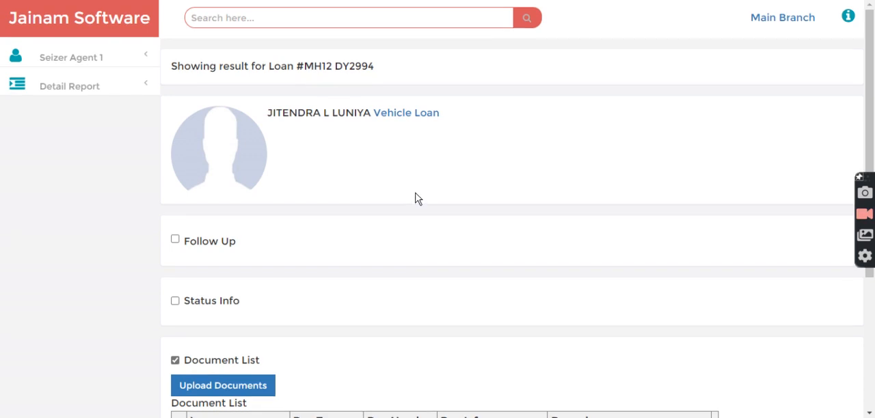
left_click_drag(306, 66, 397, 73)
left_click(393, 73)
Step: Open the loan's Follow Up section and prepare an entry with a fee amount of 500 and type Payment Demand
scroll(291, 271, "down", 1)
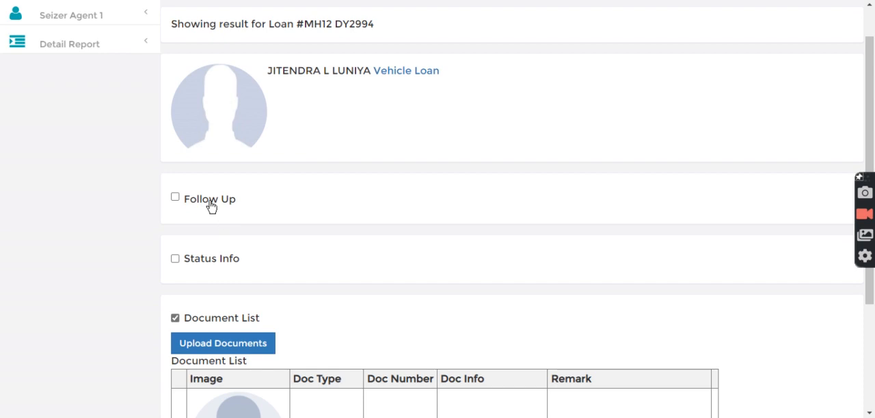
left_click(211, 204)
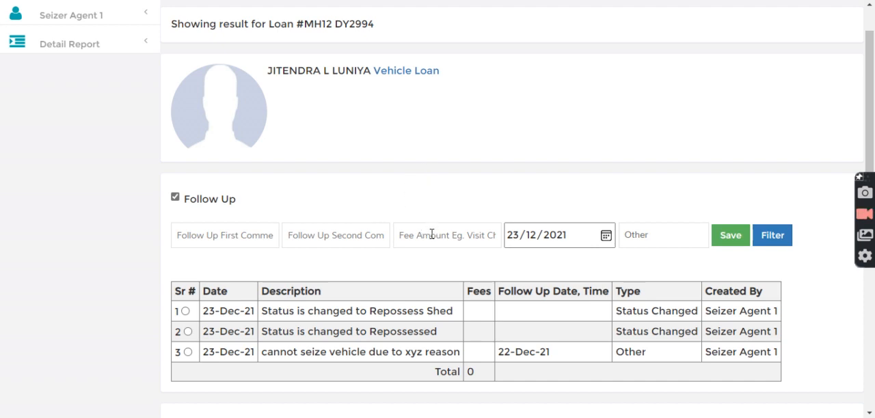
type("500")
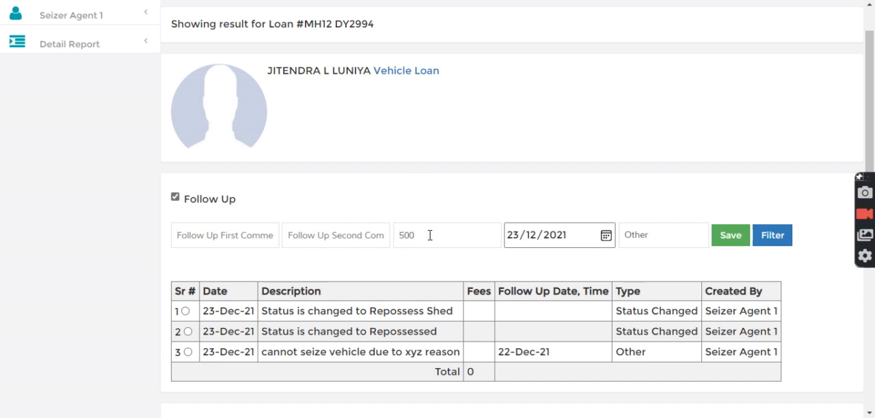
left_click(646, 239)
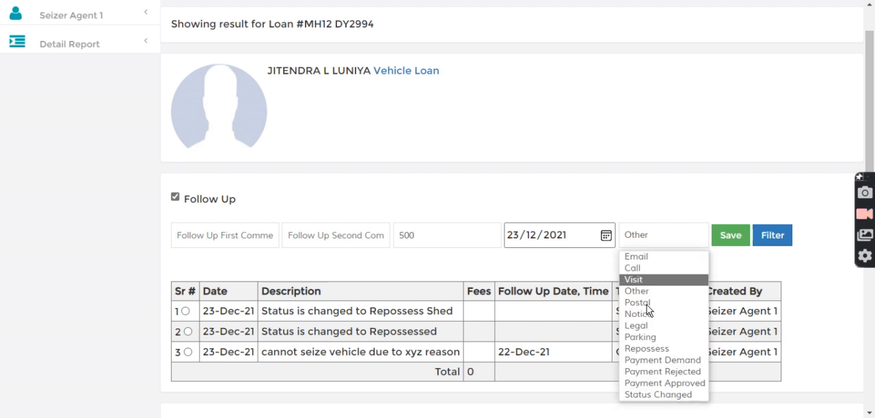
left_click(661, 360)
Step: Enter "make payment so that I can release this vehicle." as the first follow-up comment
left_click(243, 242)
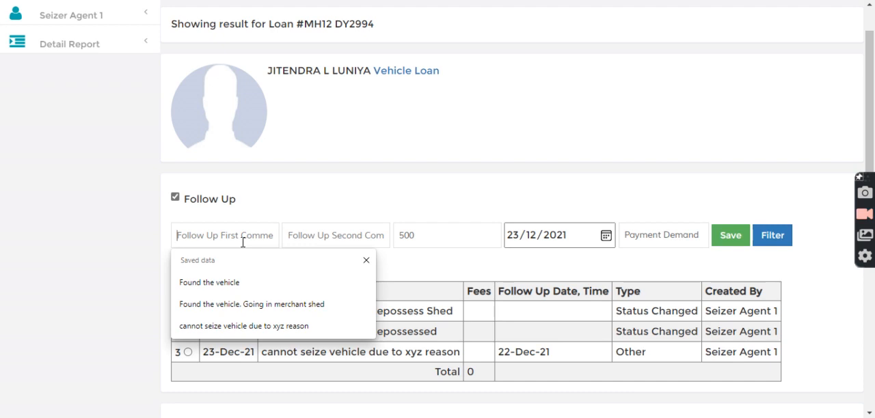
type("make payment ")
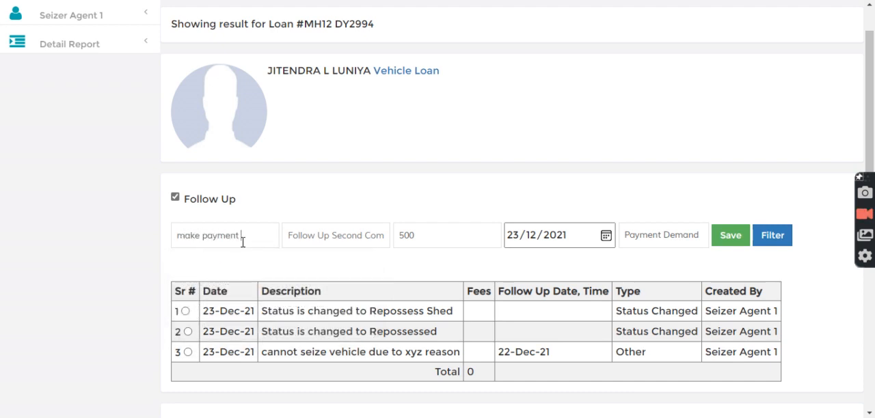
type("so that I can relee")
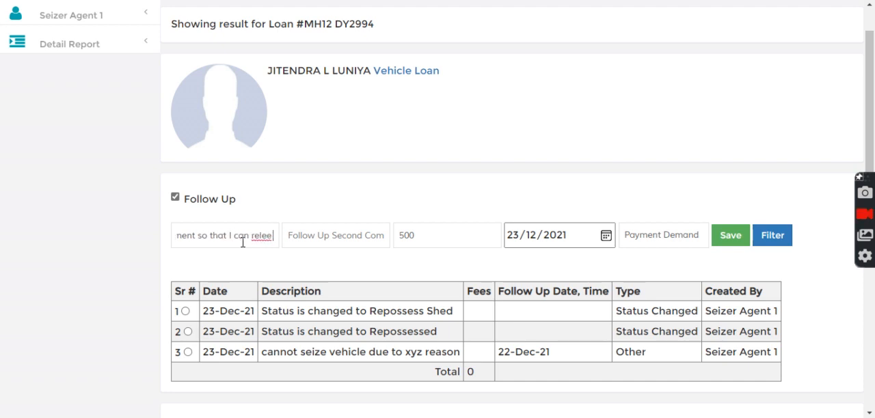
key("ctrl+shift+Left")
type("rele")
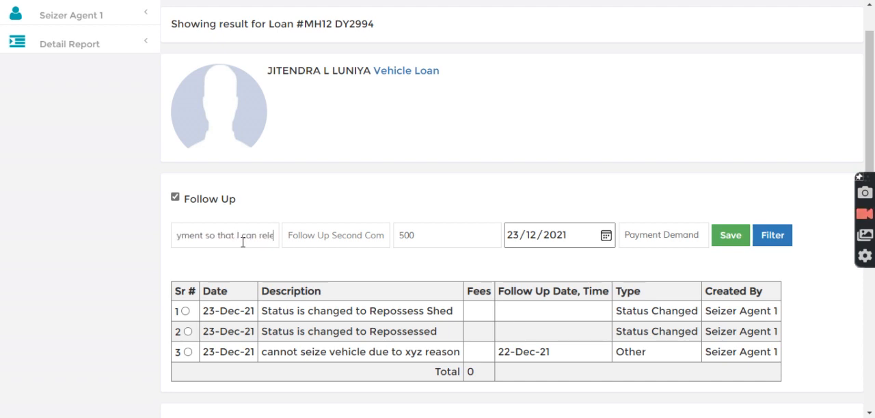
type("ase this")
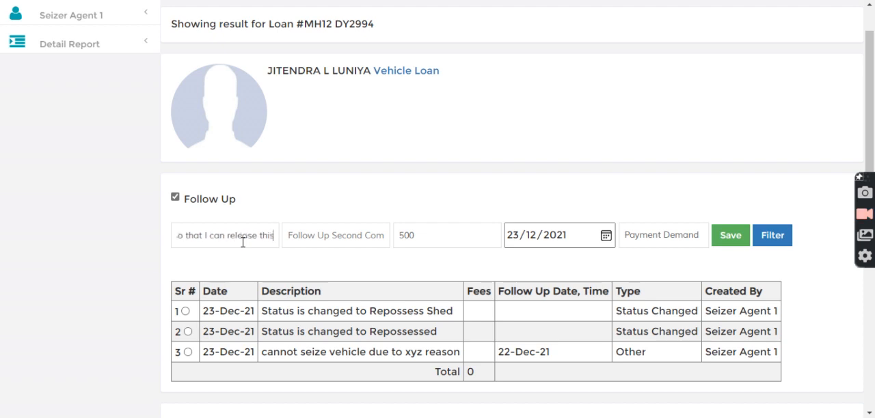
type(" vehicle.")
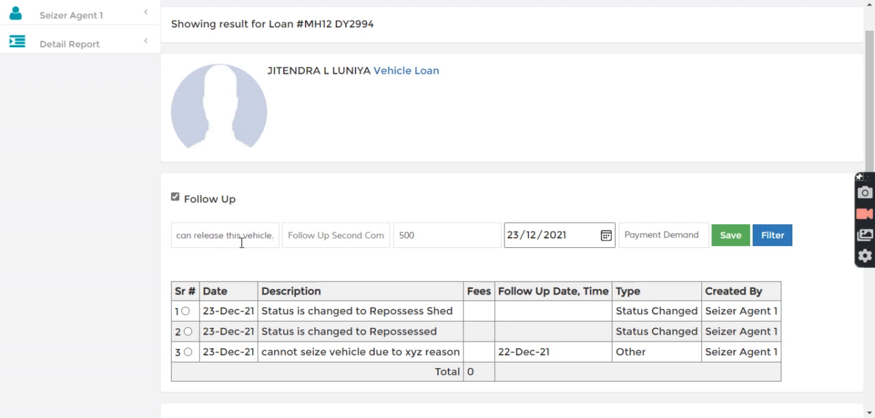
Step: Examine the Repossess Shed and Repossessed status change entries in the follow-up history
left_click_drag(264, 318, 430, 328)
left_click(373, 328)
left_click_drag(340, 312, 429, 314)
left_click(420, 327)
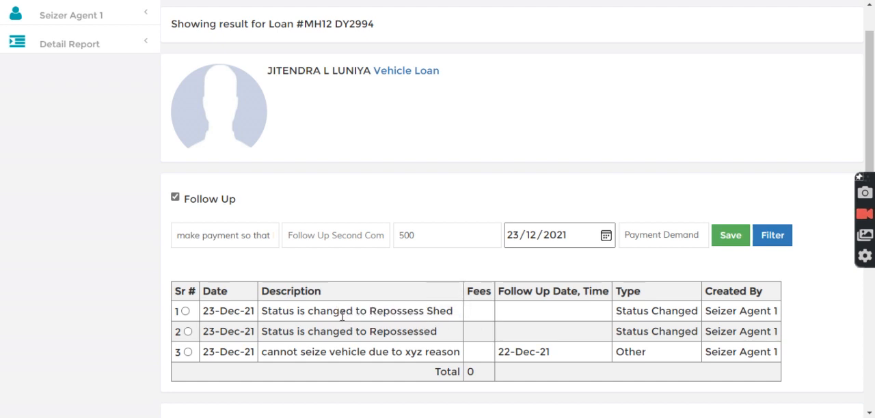
left_click_drag(334, 313, 463, 314)
double_click(375, 332)
left_click_drag(368, 312, 453, 316)
left_click(430, 268)
Step: Save the payment demand follow-up and switch to the vehicle loan page in the admin session
left_click(728, 236)
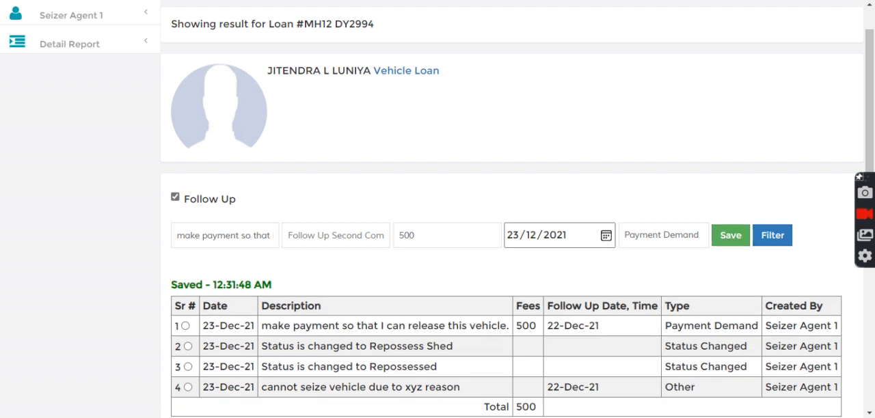
scroll(331, 147, "up", 10)
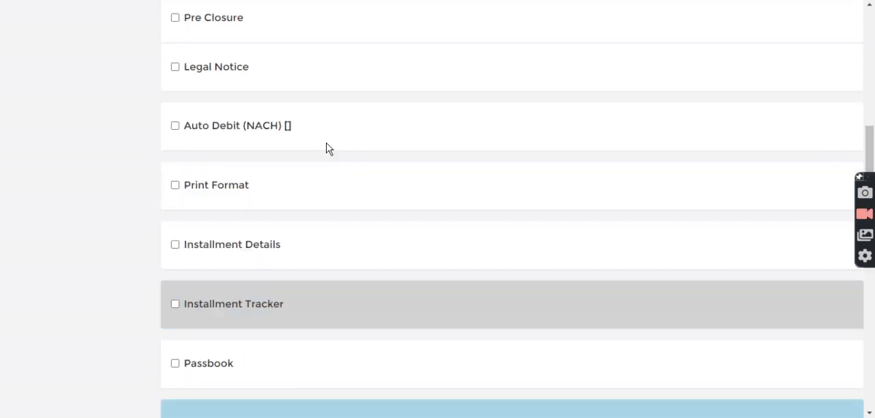
Step: Open the Follow Up List status report and filter it to Payment Demand follow-ups
scroll(327, 149, "up", 10)
left_click(75, 237)
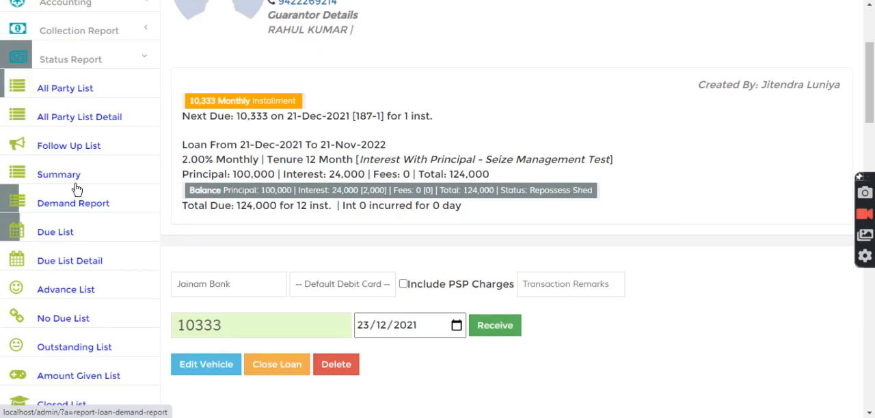
left_click(70, 146)
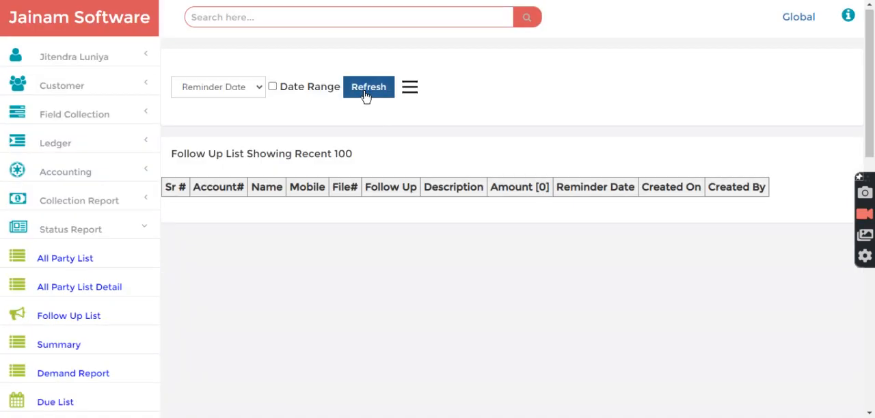
left_click(366, 93)
left_click(412, 88)
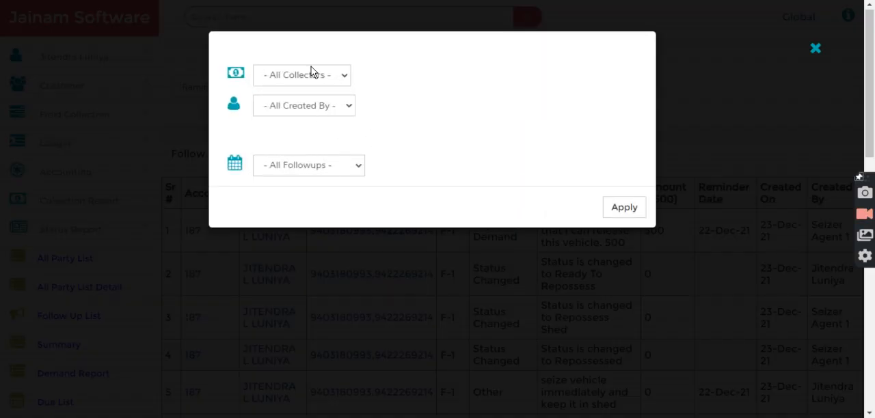
left_click(320, 169)
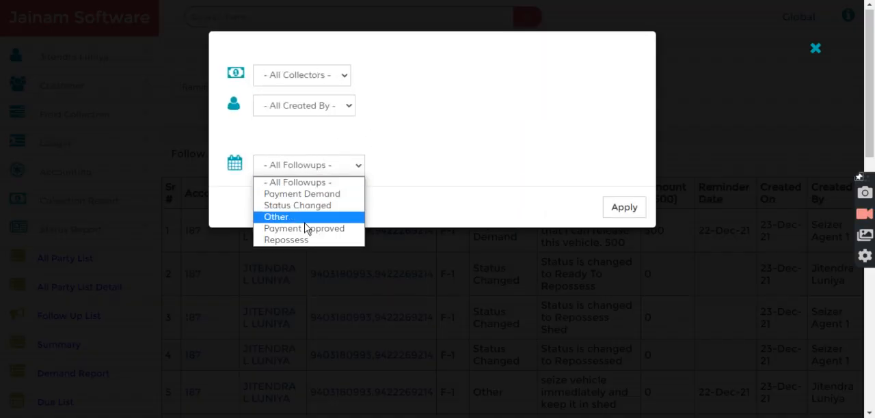
left_click(317, 197)
left_click(625, 212)
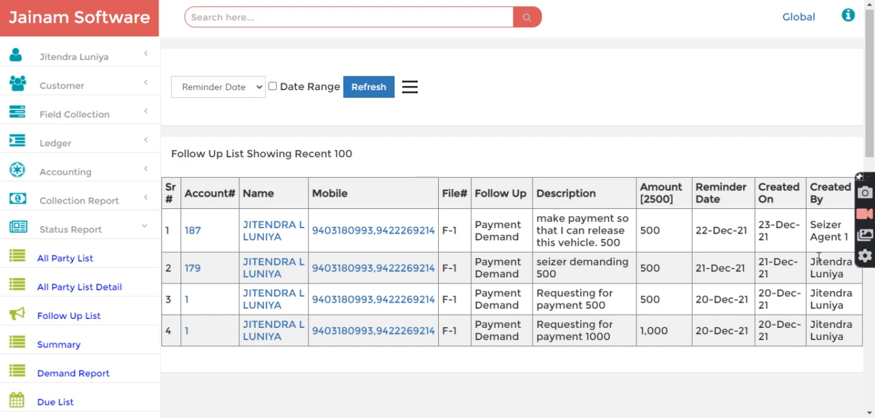
Step: Check the creator and amount of the seizer agent's payment demand in the Follow Up List
left_click_drag(811, 226, 843, 239)
left_click(776, 243)
left_click_drag(638, 234, 665, 238)
left_click(635, 161)
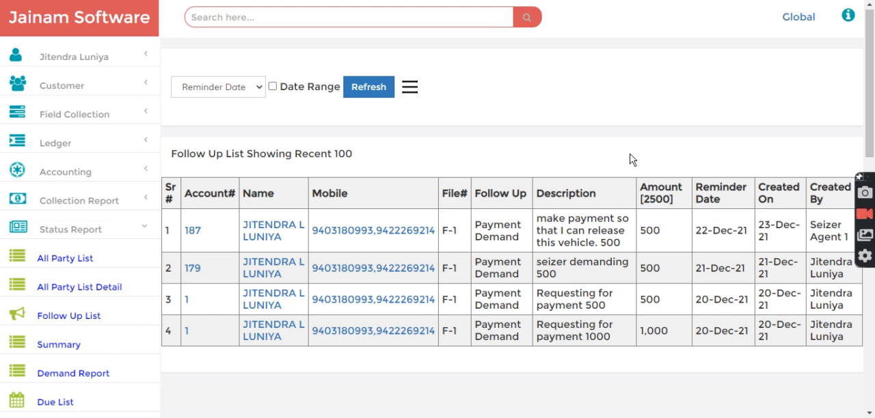
Step: Open the loan account of the agent's payment demand and expand its Follow Up section
left_click(194, 231)
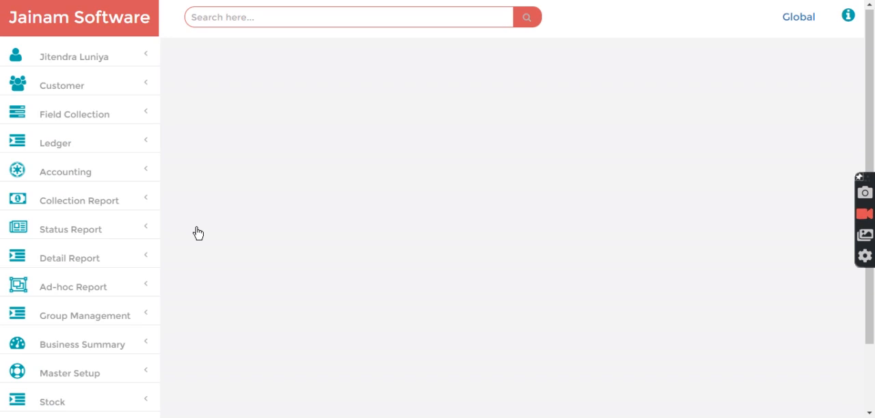
scroll(383, 270, "down", 8)
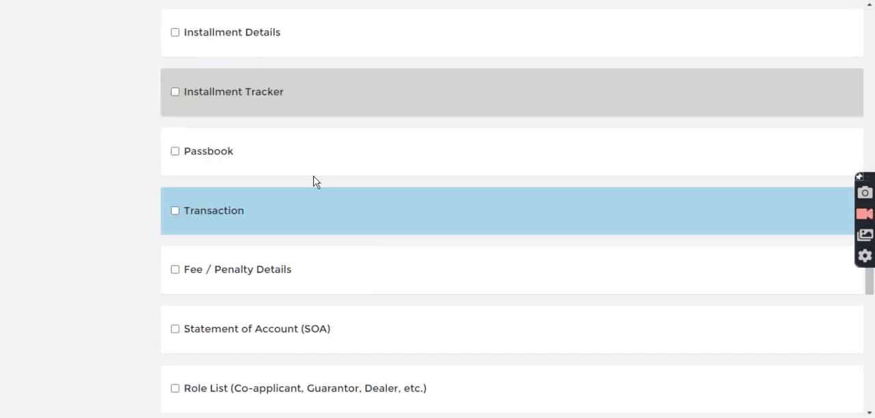
scroll(254, 182, "down", 4)
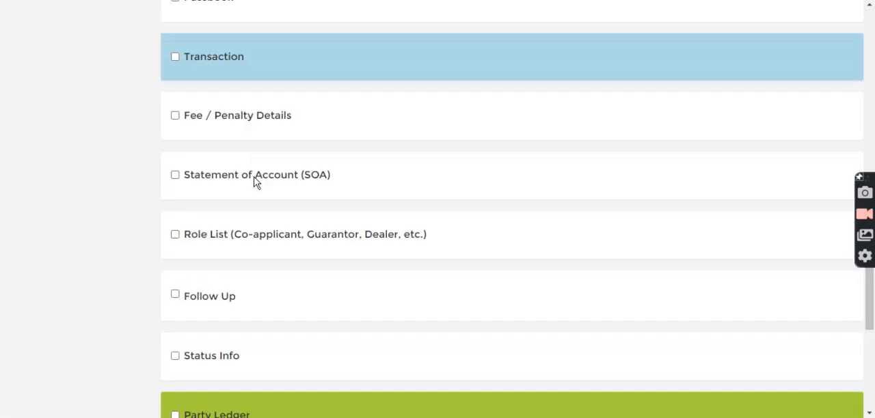
left_click(208, 153)
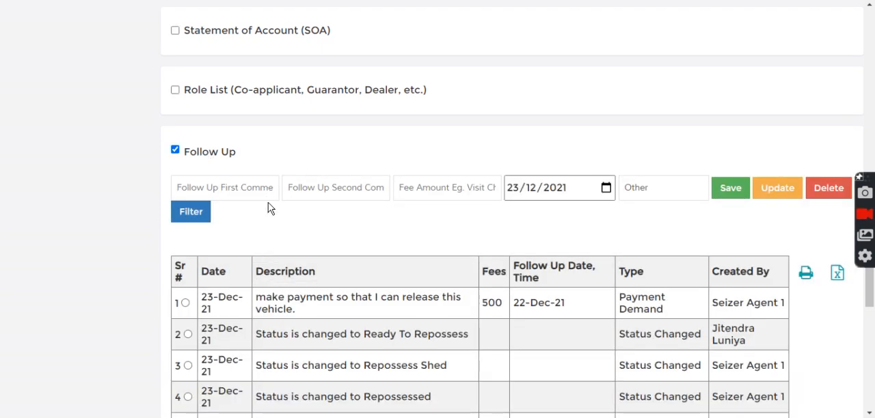
scroll(267, 195, "down", 2)
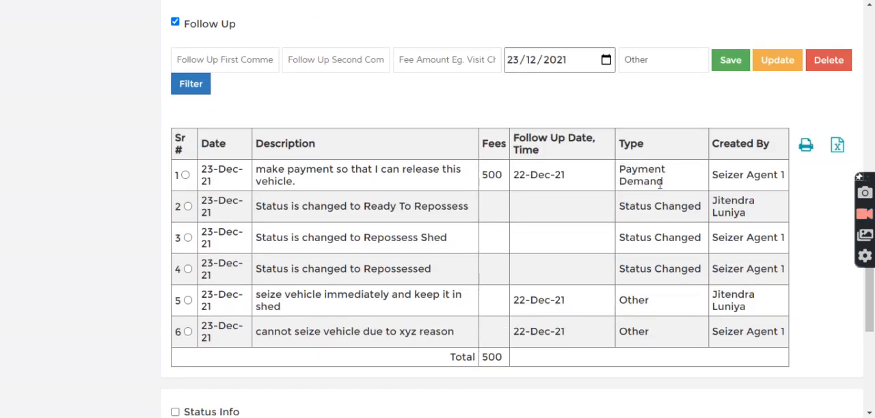
Step: Load the agent's payment demand entry into the follow-up form and save it as a Payment Approved entry
left_click(185, 175)
scroll(632, 202, "up", 1)
left_click(655, 149)
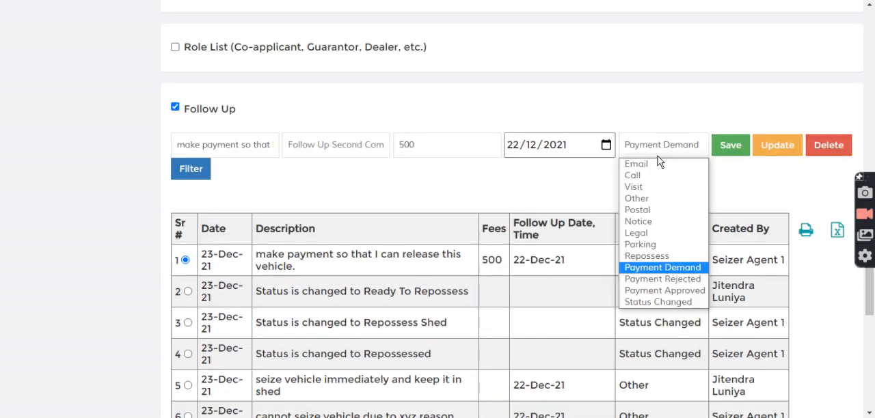
left_click(682, 291)
left_click(729, 150)
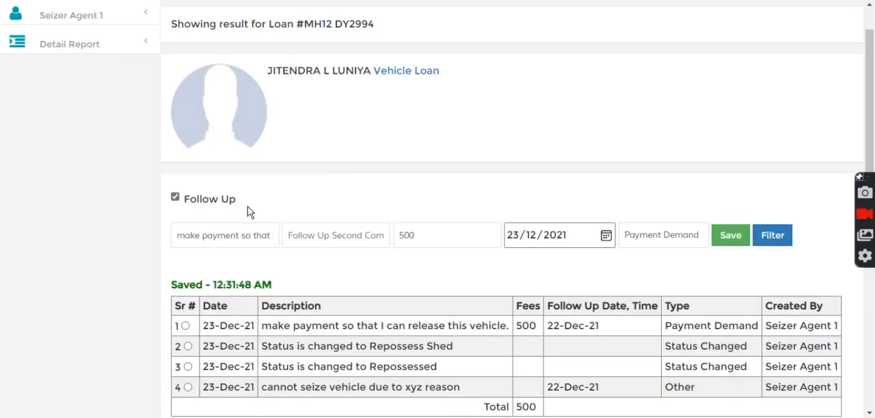
Step: Switch to the seizer agent's session and reopen the vehicle loan's Follow Up section
left_click(222, 207)
left_click(213, 205)
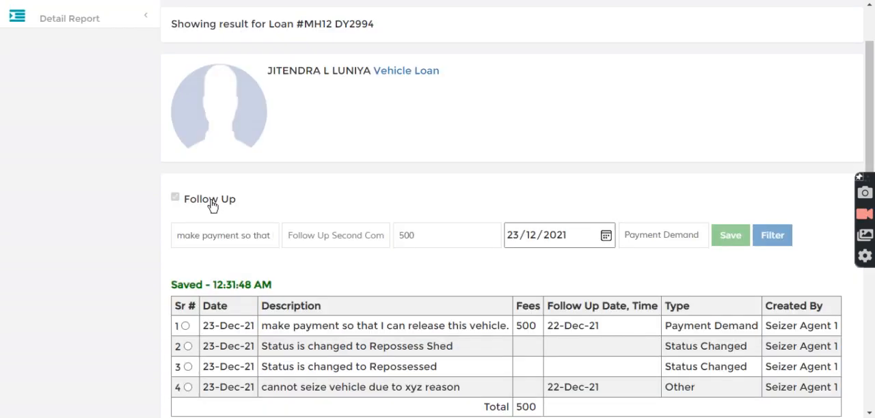
scroll(560, 296, "down", 2)
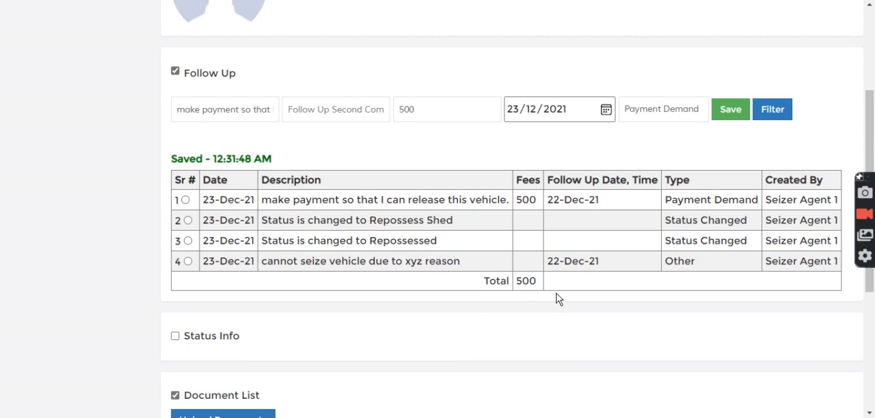
left_click(193, 78)
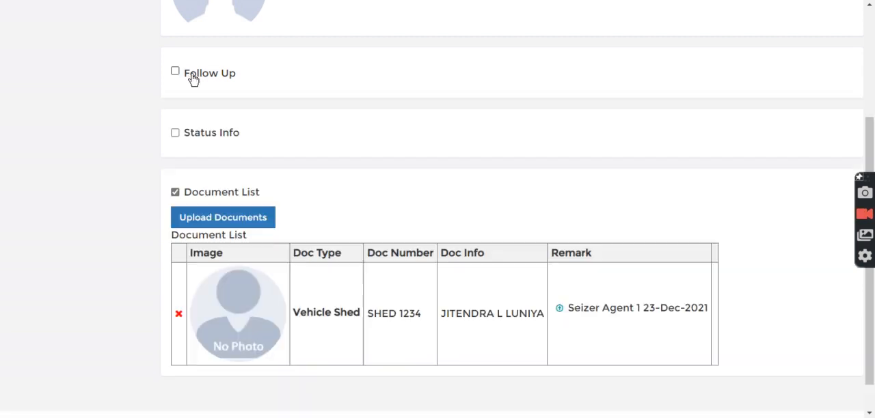
left_click(198, 80)
Step: Examine the type and description of the payment demand entry in the agent's follow-up history
left_click_drag(666, 200, 729, 206)
left_click_drag(682, 220, 686, 218)
left_click_drag(311, 198, 511, 199)
left_click(521, 197)
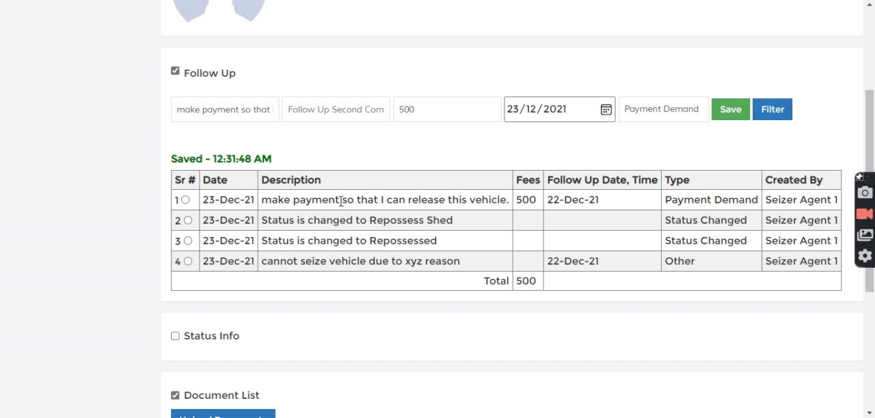
left_click_drag(341, 202, 506, 206)
left_click(507, 206)
scroll(502, 287, "up", 3)
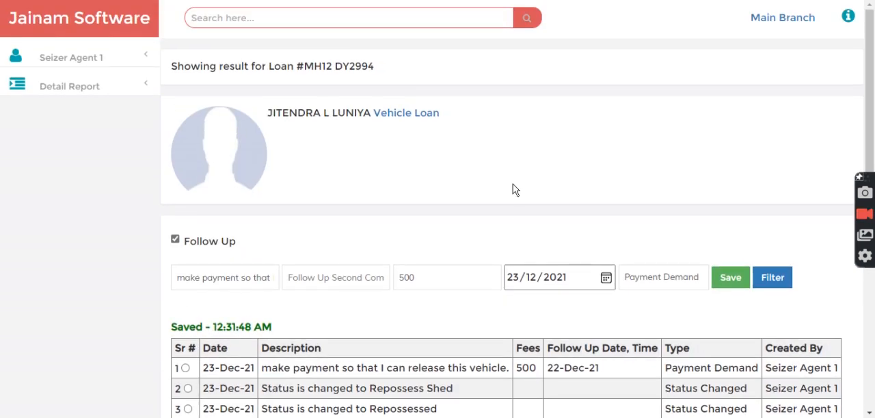
scroll(445, 242, "down", 3)
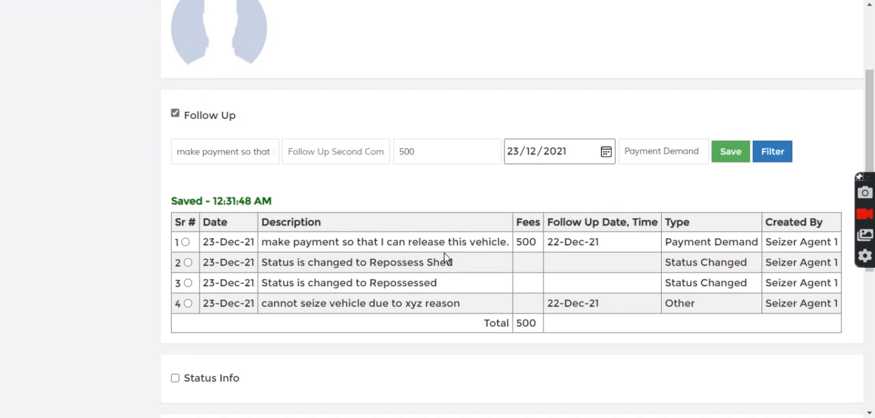
Step: Collapse the Follow Up section and change the vehicle's status to Released in Status Info
left_click(196, 117)
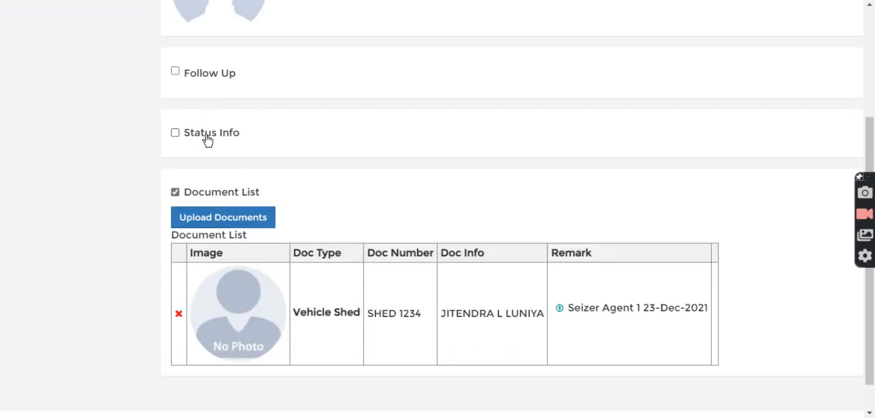
left_click(205, 134)
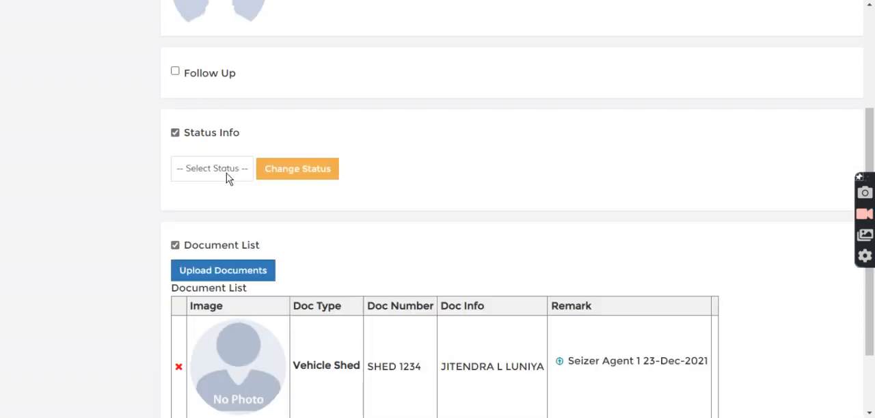
left_click(225, 172)
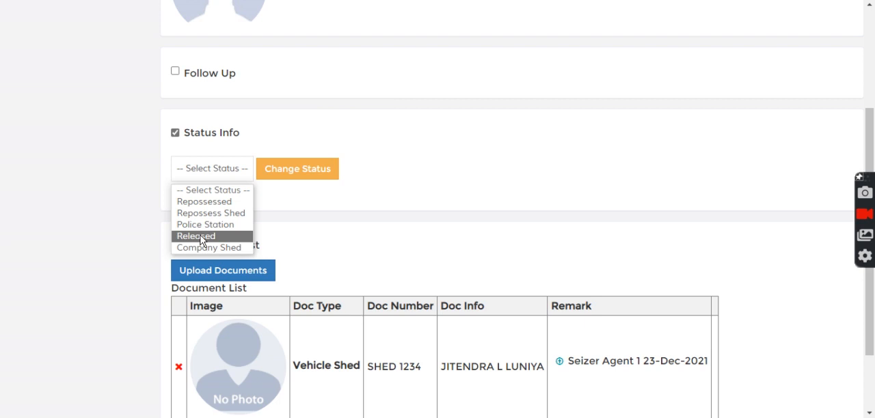
left_click(202, 236)
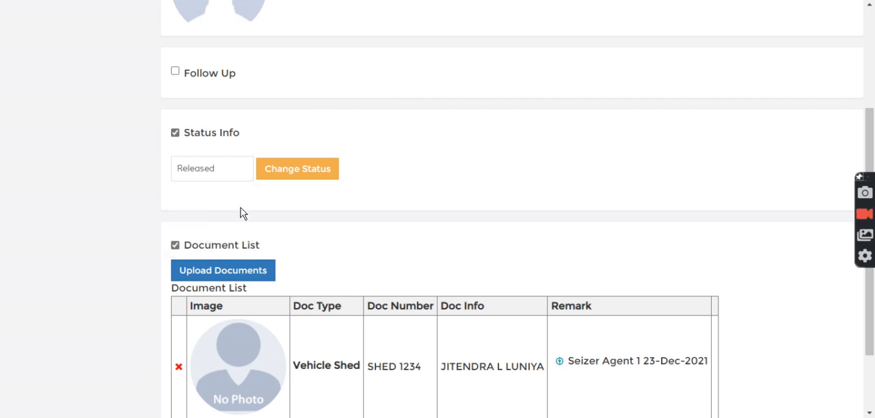
left_click(290, 173)
left_click(182, 227)
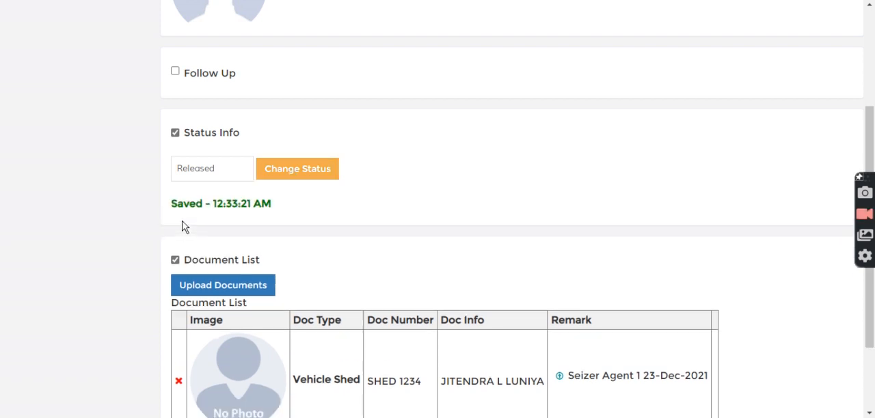
scroll(470, 197, "up", 3)
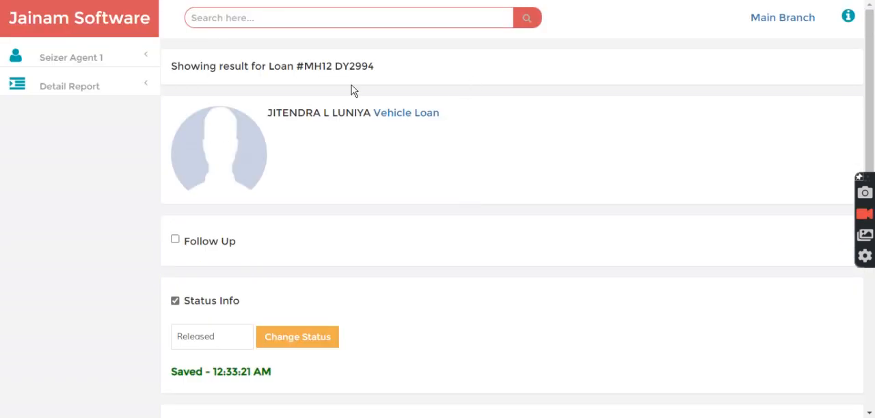
left_click(66, 26)
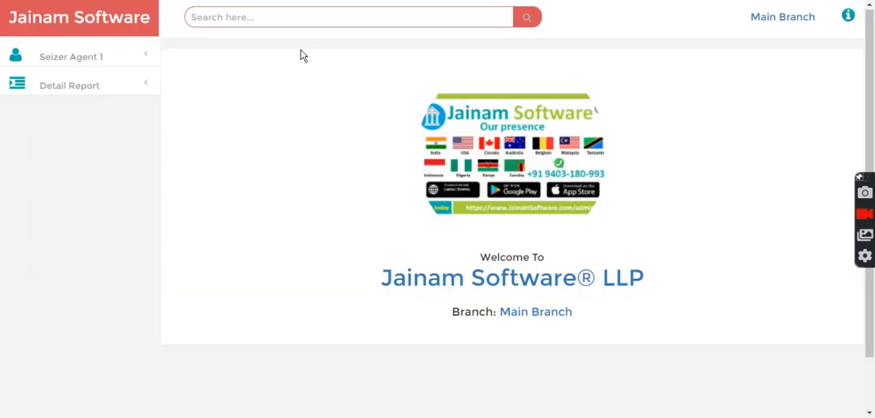
left_click(294, 15)
type("v-")
key("Down")
key("Down")
key("Return")
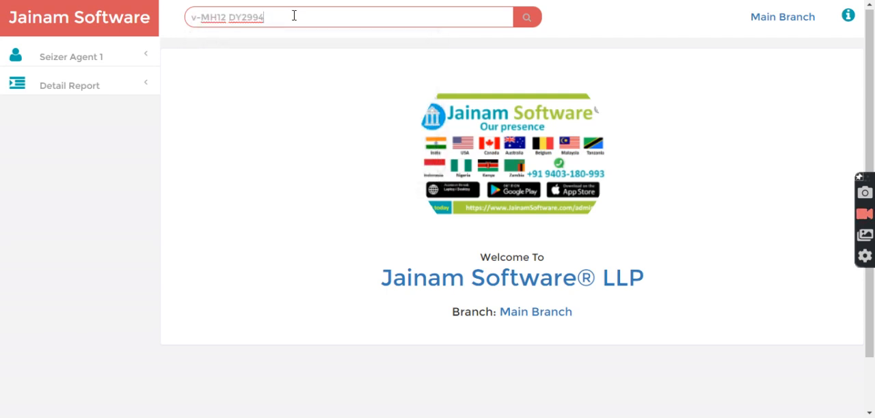
key("Return")
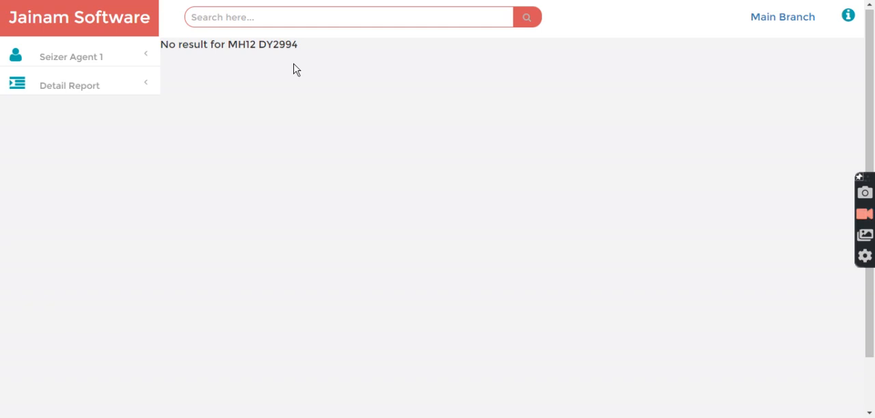
Step: Examine the vehicle number shown in the agent's search result message
left_click_drag(301, 47, 228, 45)
left_click(285, 45)
left_click_drag(299, 45, 227, 45)
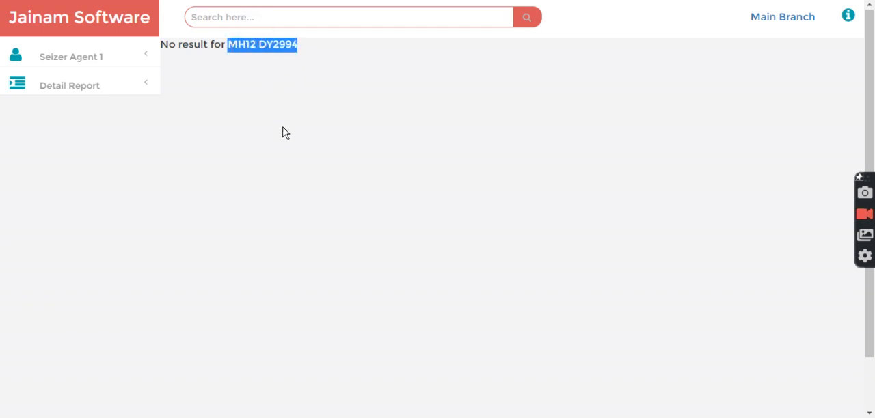
left_click(304, 141)
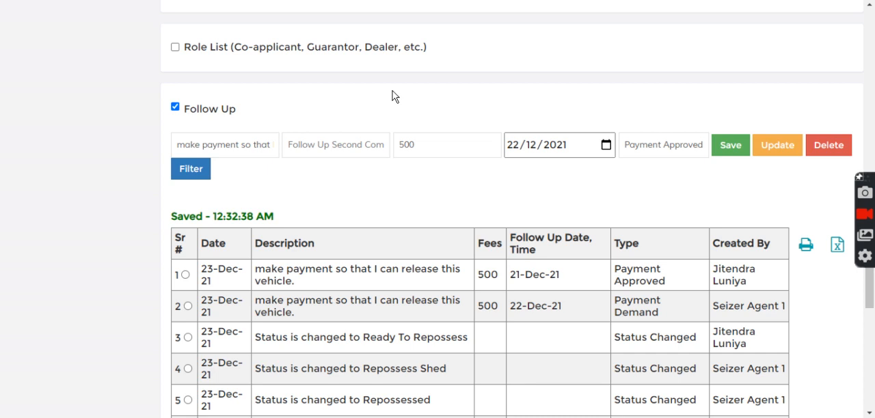
Step: Switch to the admin session and review the vehicle loan's heading and details
scroll(391, 96, "up", 15)
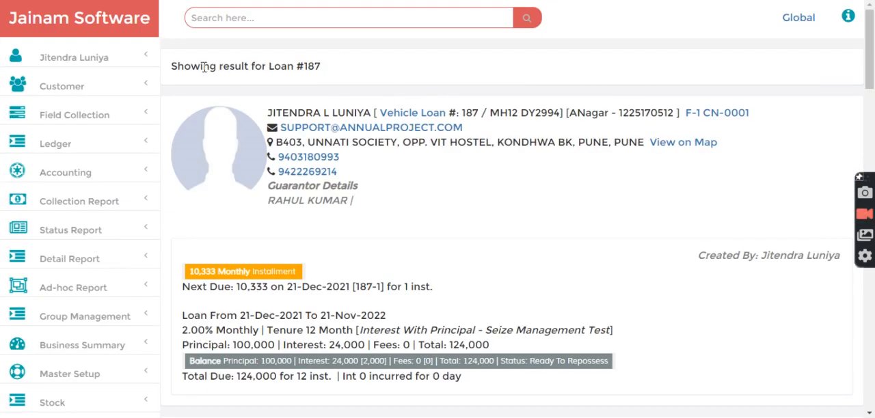
left_click_drag(173, 66, 328, 69)
left_click(335, 71)
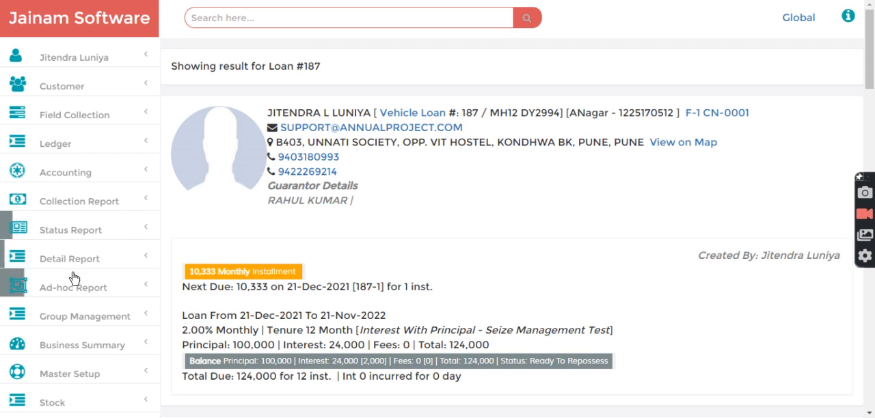
left_click(73, 232)
scroll(72, 237, "down", 2)
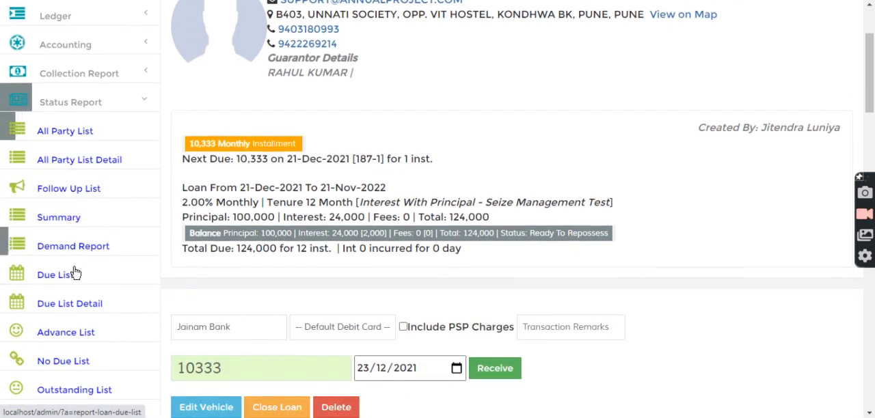
left_click(62, 104)
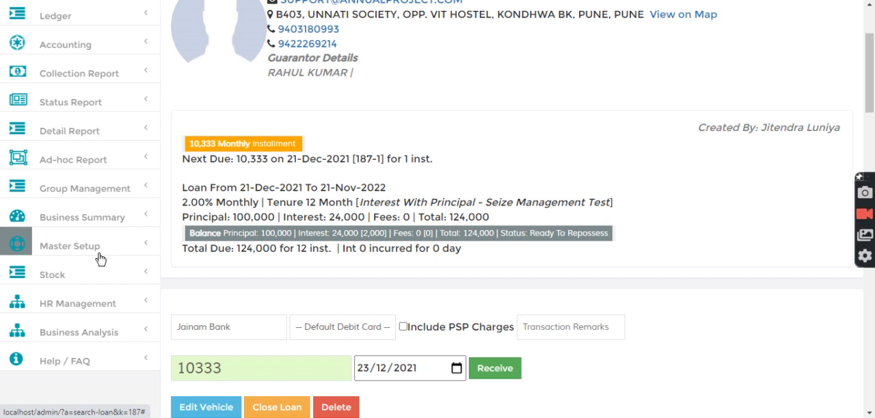
left_click(54, 132)
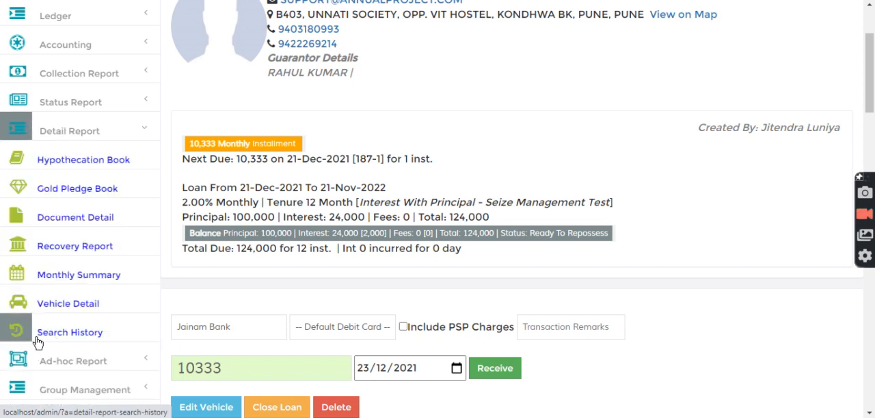
left_click(65, 131)
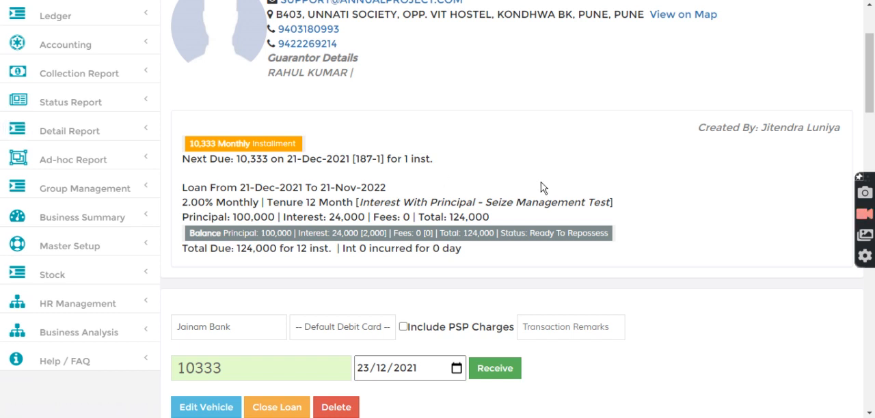
Step: Leave the loan page and return to the admin home page
scroll(479, 171, "up", 2)
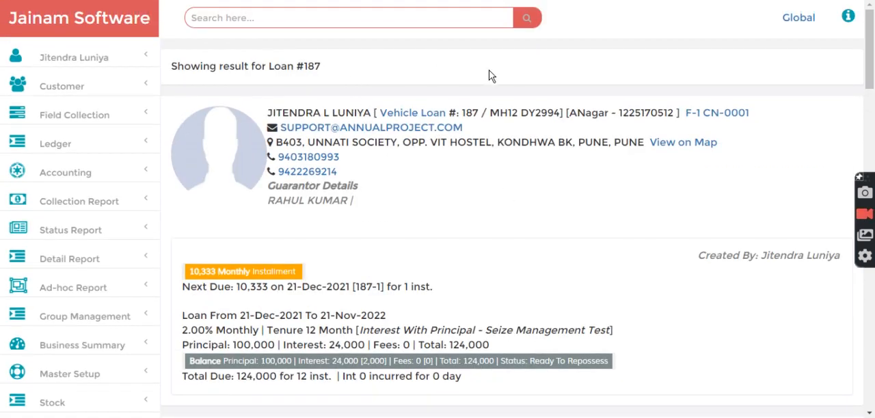
scroll(465, 232, "down", 15)
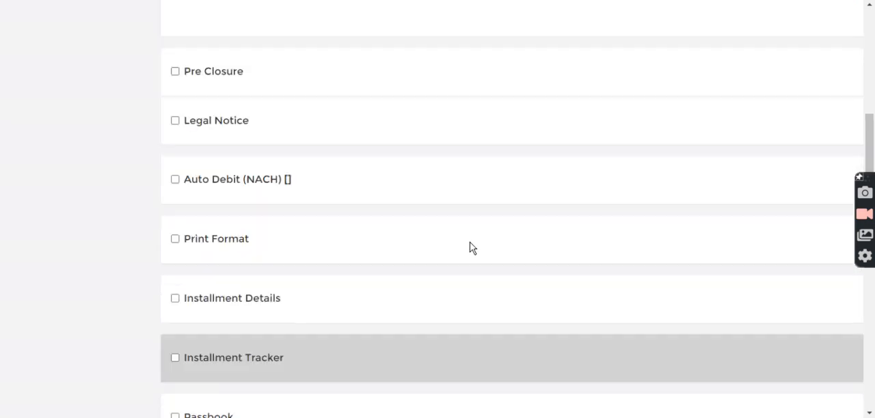
scroll(472, 251, "up", 15)
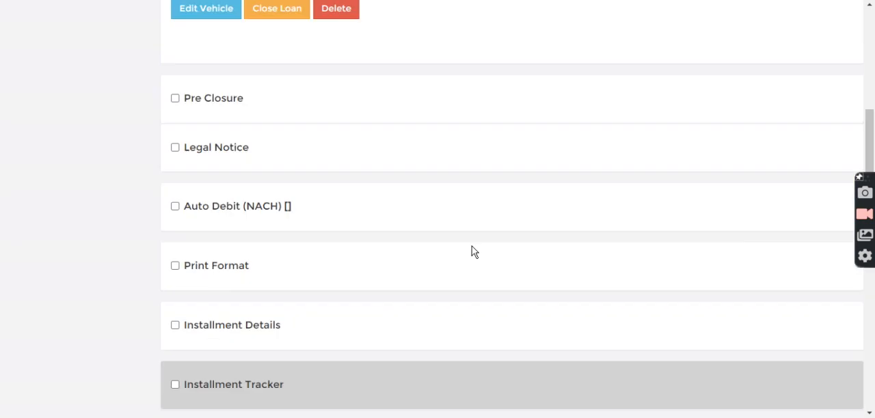
left_click(84, 26)
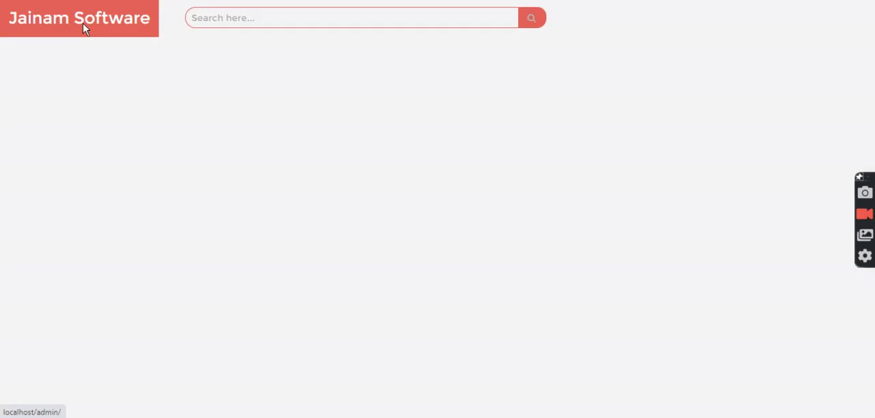